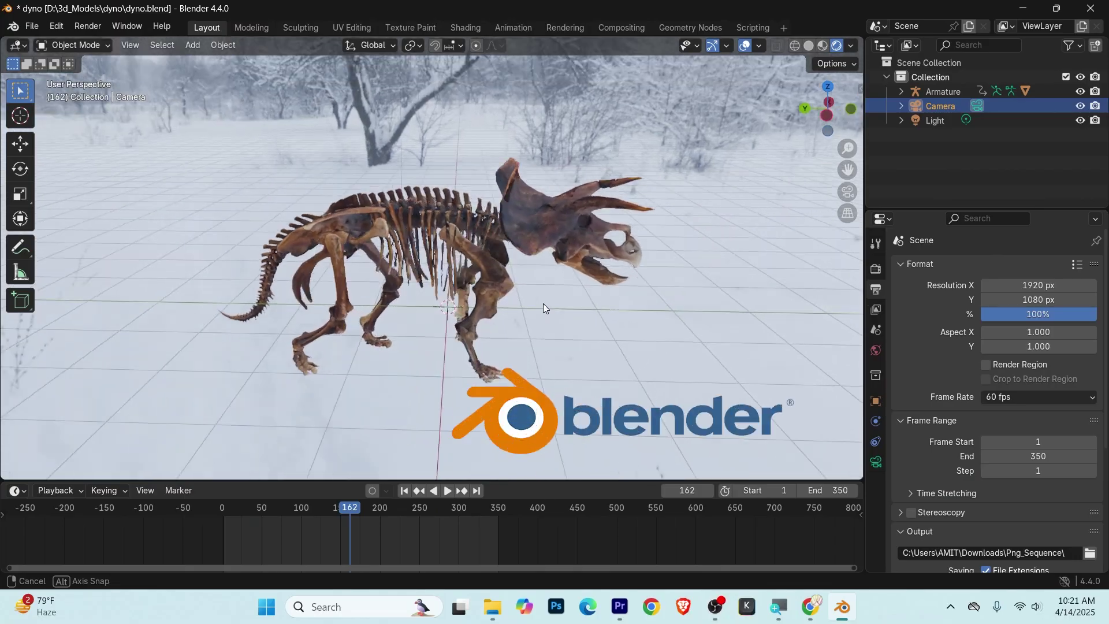
# - Orbit around the skeleton and play its walk animation from near the start
pyautogui.moveTo(543, 304)
pyautogui.mouseDown(button='middle')
pyautogui.moveTo(487, 296)
pyautogui.moveTo(614, 303)
pyautogui.moveTo(512, 314)
pyautogui.mouseUp(button='middle')
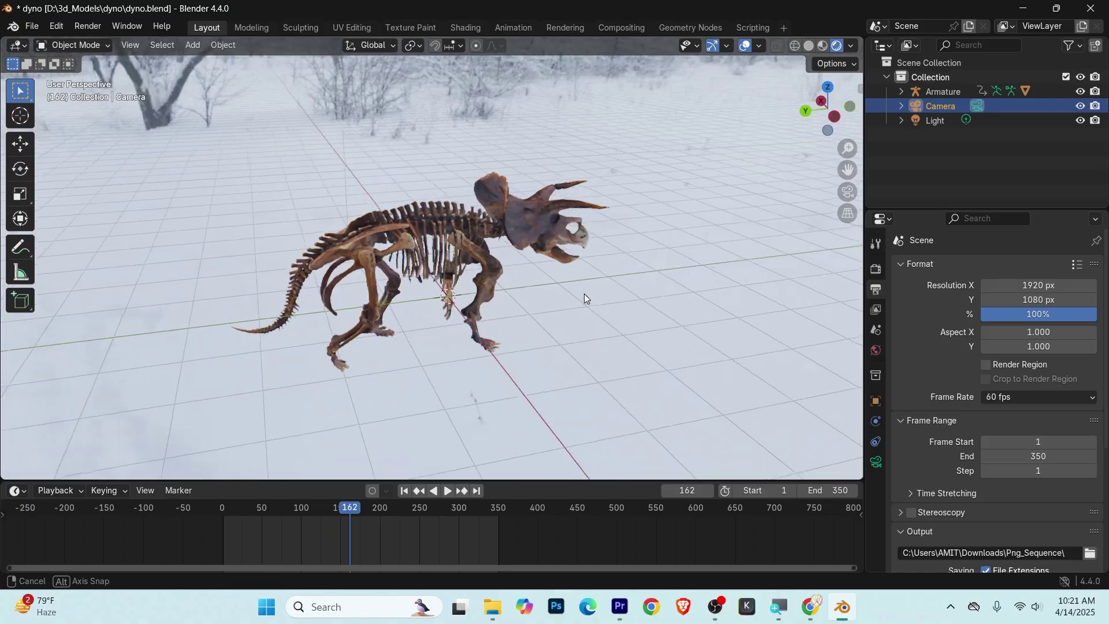
pyautogui.moveTo(584, 294)
pyautogui.mouseDown(button='middle')
pyautogui.moveTo(523, 301)
pyautogui.moveTo(360, 372)
pyautogui.mouseUp(button='middle')
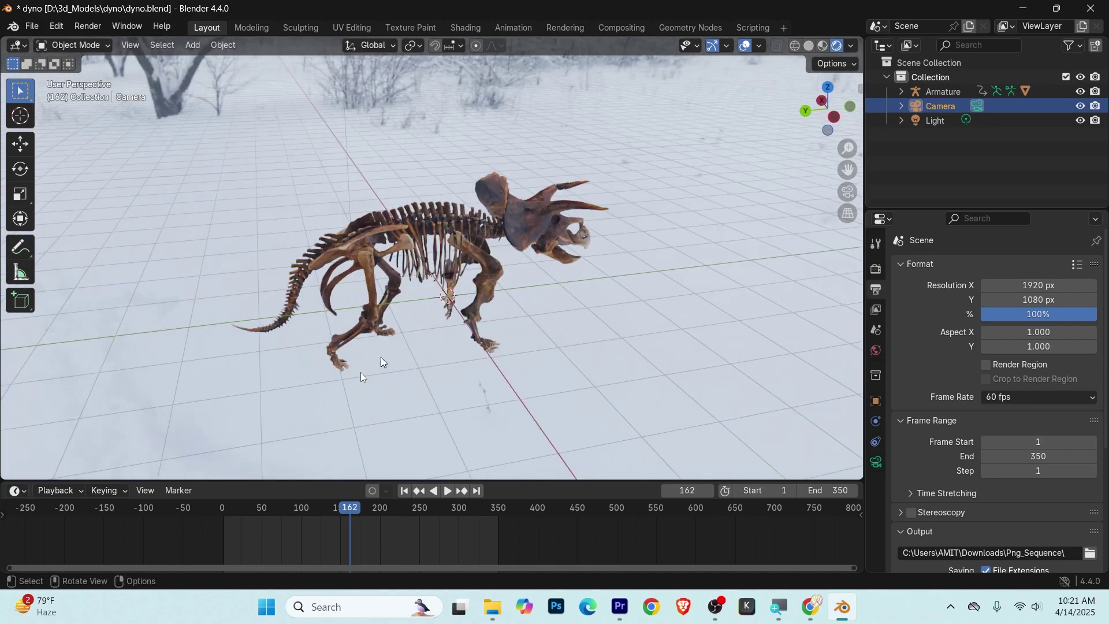
pyautogui.press('space')
pyautogui.click(231, 508)
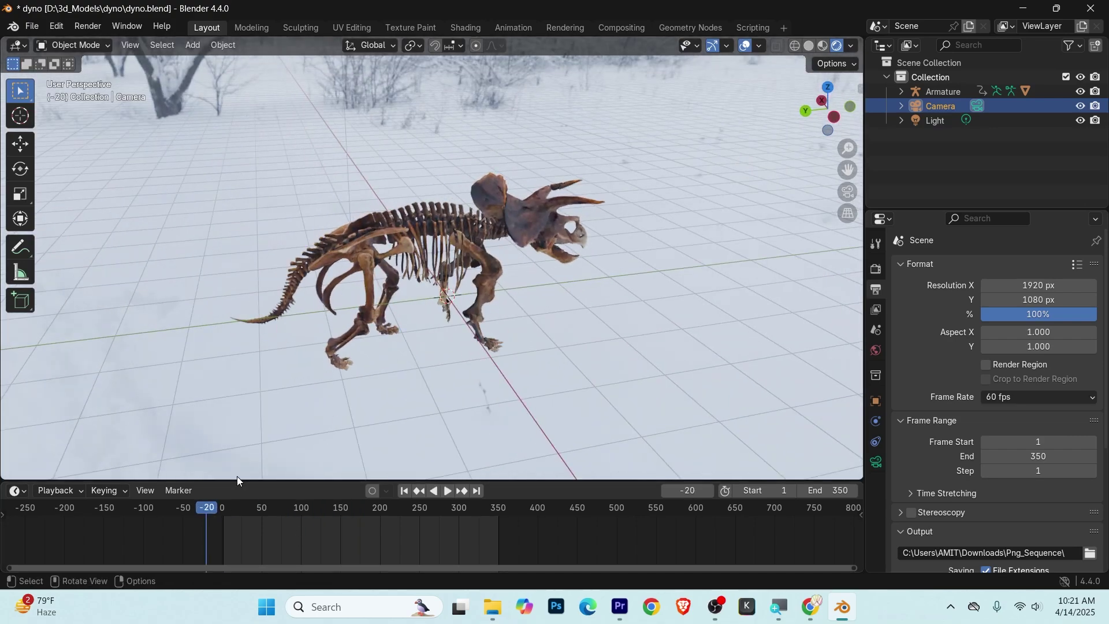
pyautogui.press('space')
pyautogui.moveTo(565, 316); pyautogui.dragTo(516, 304, button='middle')
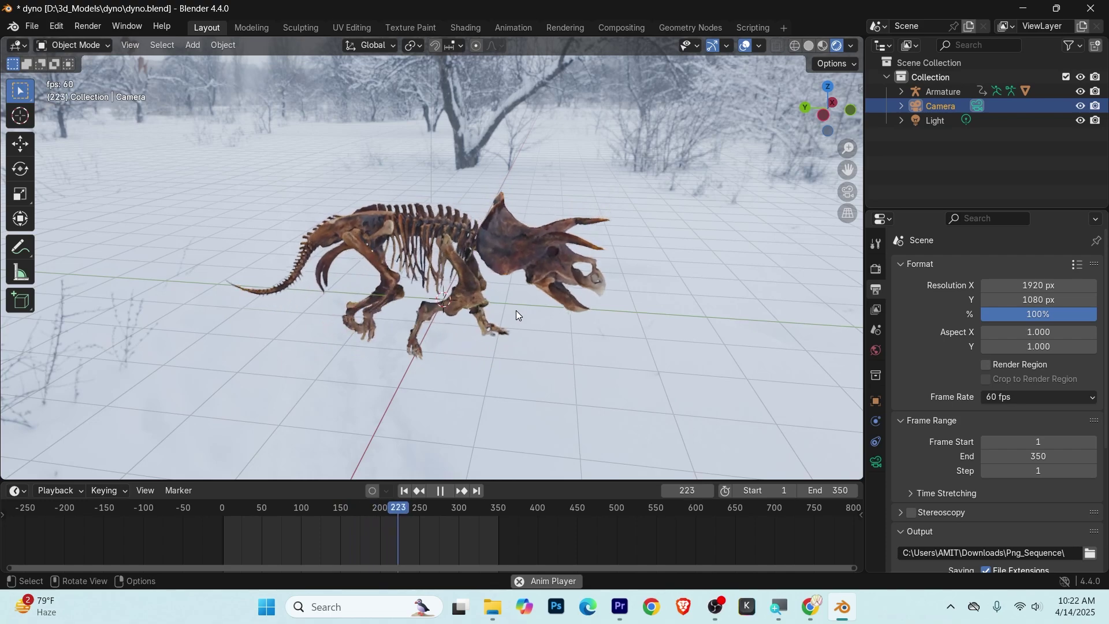
pyautogui.press('space')
# - Rewind to frame 9, replay the walk, and stop playback at frame 82
pyautogui.click(446, 516)
pyautogui.moveTo(445, 515); pyautogui.dragTo(230, 511)
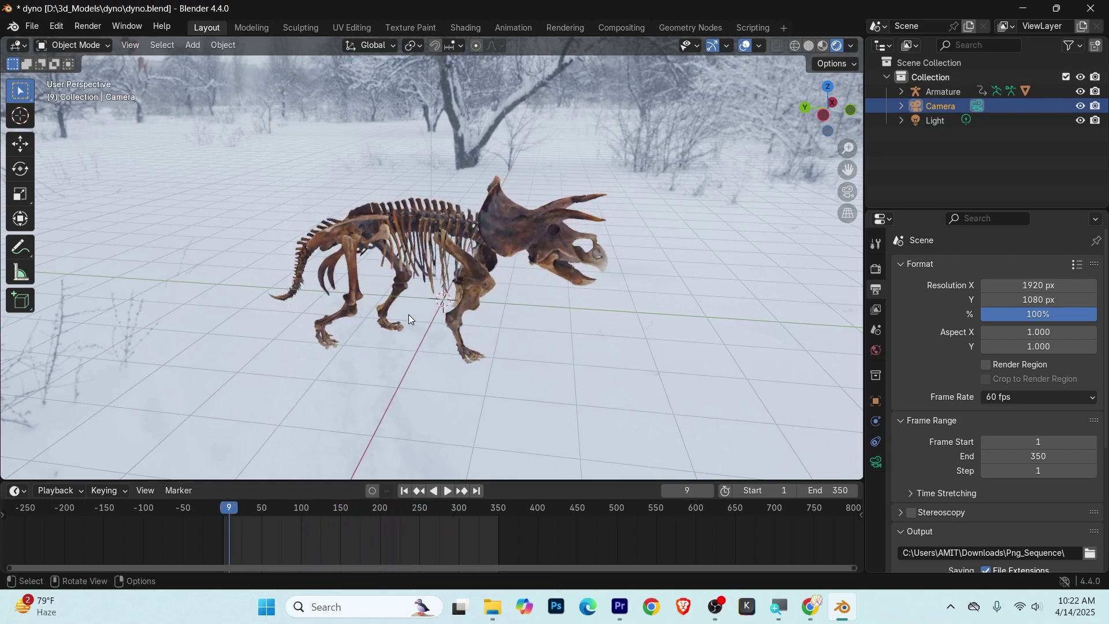
pyautogui.moveTo(408, 314); pyautogui.dragTo(467, 317, button='middle')
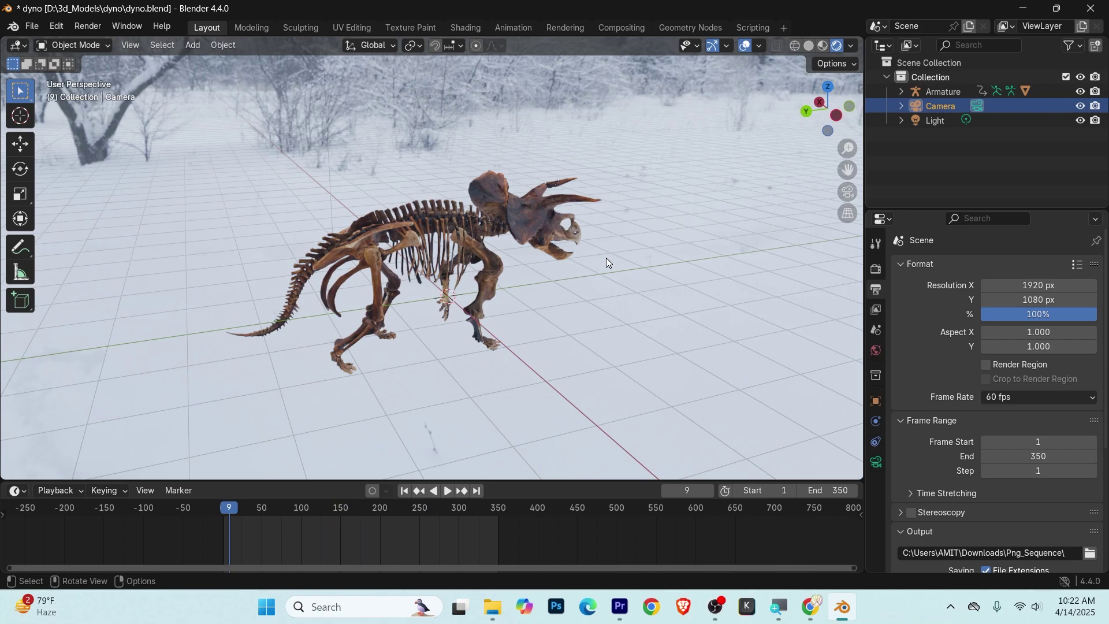
pyautogui.press('space')
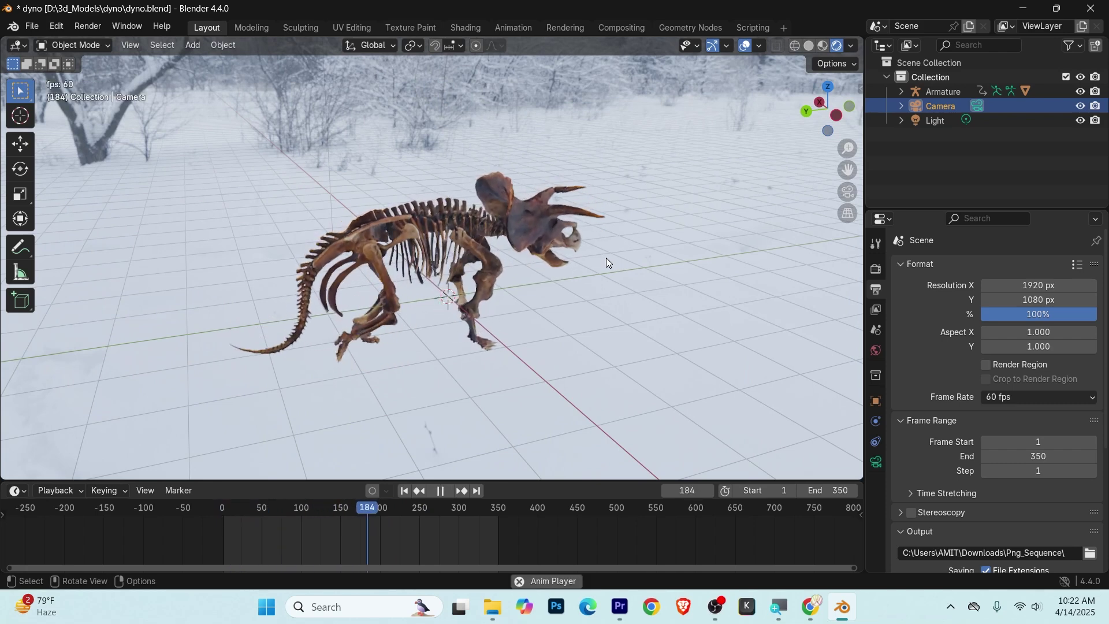
pyautogui.moveTo(383, 510); pyautogui.dragTo(288, 511)
pyautogui.press('space')
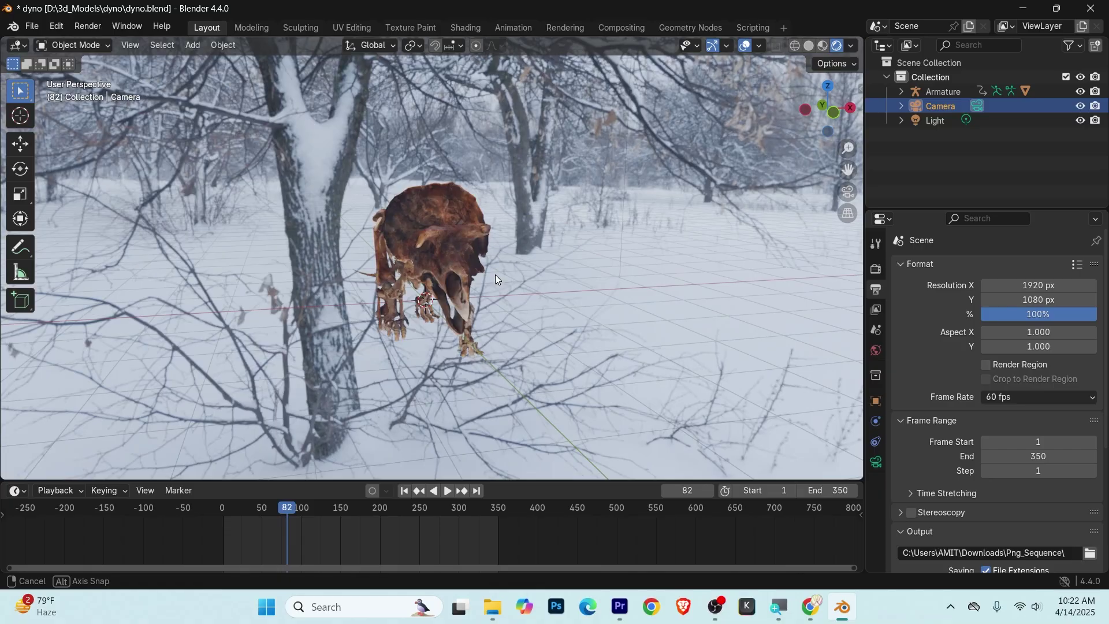
pyautogui.moveTo(494, 275)
pyautogui.mouseDown(button='middle')
pyautogui.moveTo(688, 295)
pyautogui.moveTo(635, 301)
pyautogui.mouseUp(button='middle')
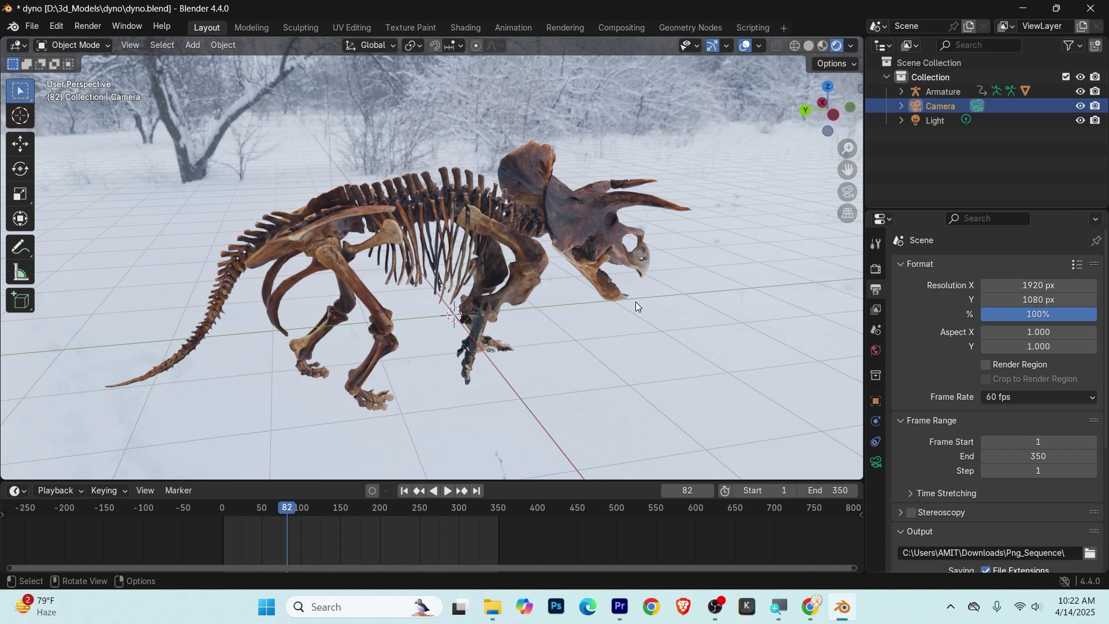
pyautogui.moveTo(591, 327)
pyautogui.mouseDown(button='middle')
pyautogui.moveTo(613, 318)
pyautogui.moveTo(587, 327)
pyautogui.mouseUp(button='middle')
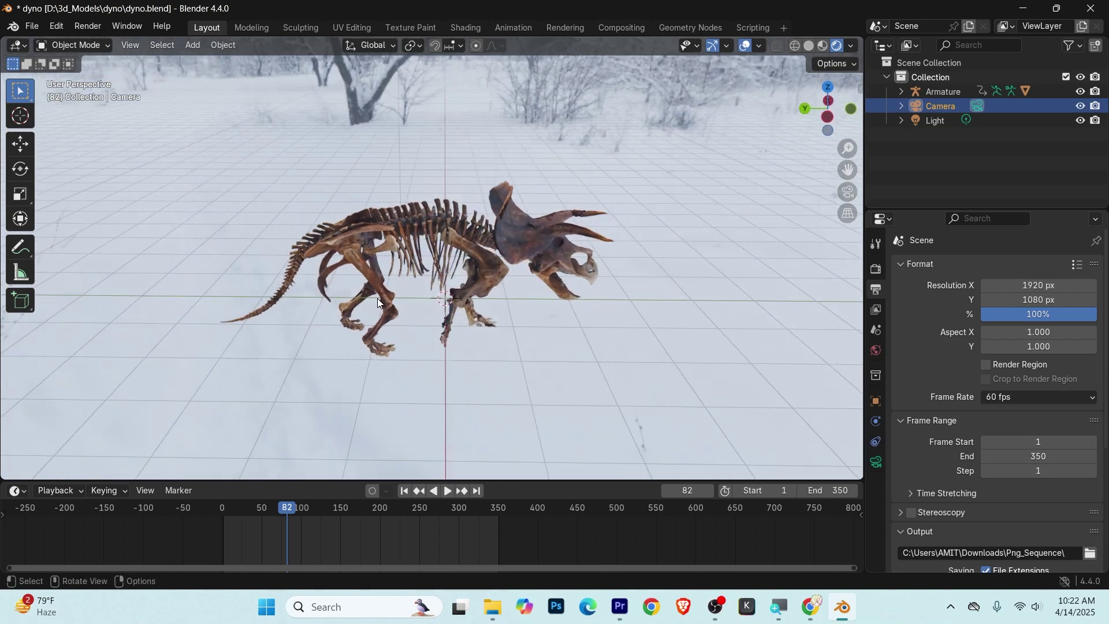
pyautogui.moveTo(378, 301)
pyautogui.mouseDown(button='middle')
pyautogui.moveTo(435, 293)
pyautogui.moveTo(506, 172)
pyautogui.mouseUp(button='middle')
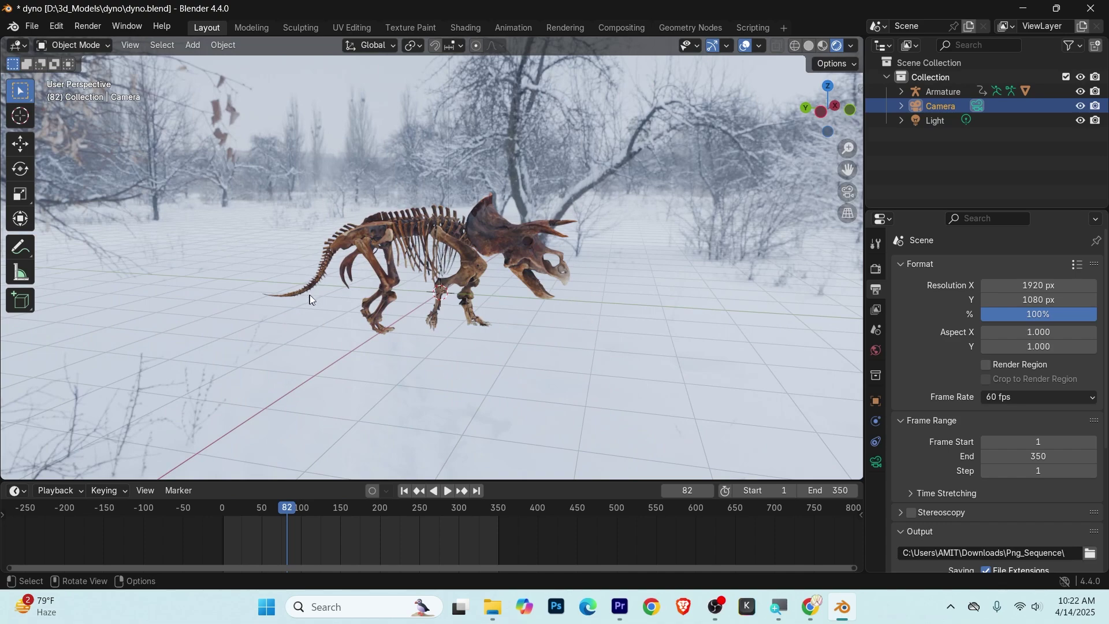
pyautogui.moveTo(310, 299); pyautogui.dragTo(300, 306, button='middle')
pyautogui.moveTo(559, 173)
pyautogui.mouseDown(button='middle')
pyautogui.moveTo(569, 250)
pyautogui.moveTo(338, 103)
pyautogui.mouseUp(button='middle')
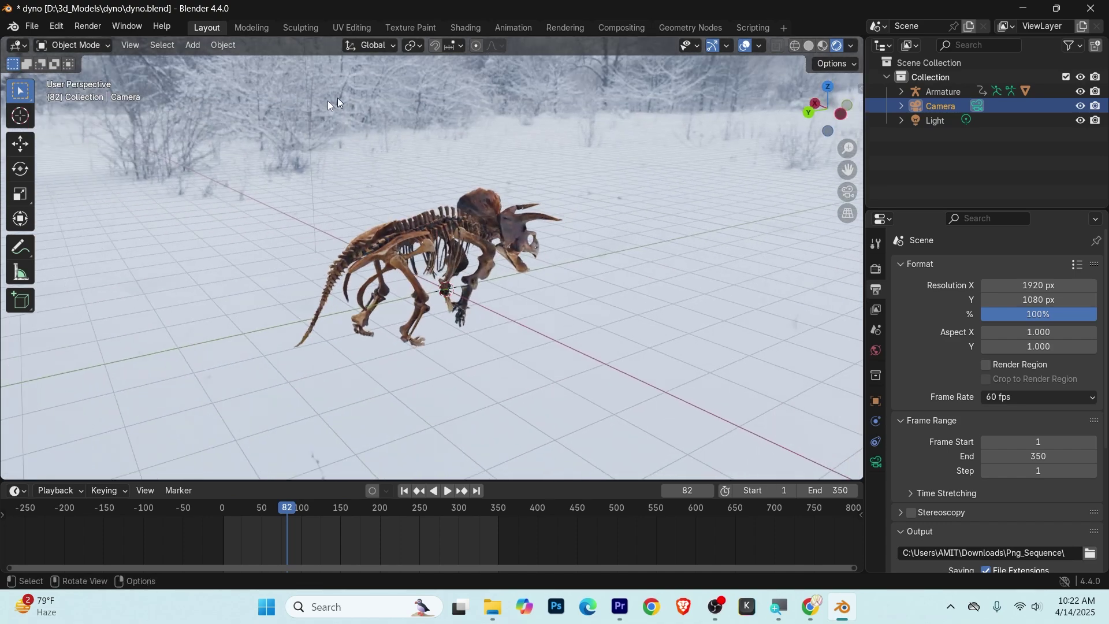
# - Try spruit_sunrise_4k.exr as the world background, then switch back to the snowy 5.exr
pyautogui.click(877, 351)
pyautogui.click(1077, 381)
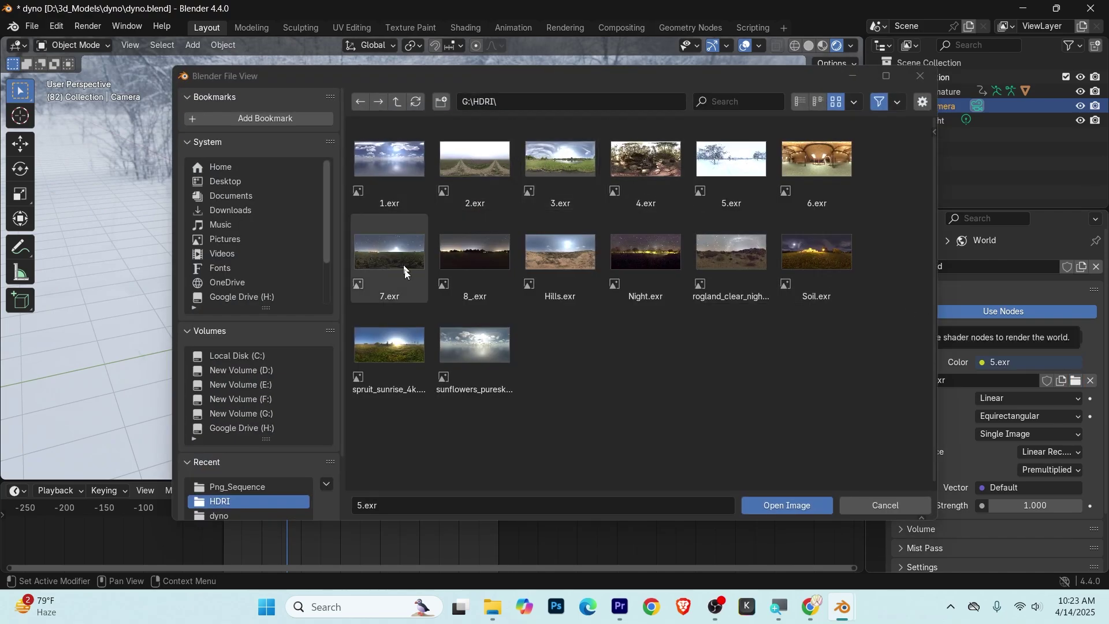
pyautogui.doubleClick(407, 346)
pyautogui.moveTo(533, 321)
pyautogui.mouseDown(button='middle')
pyautogui.moveTo(588, 343)
pyautogui.moveTo(482, 234)
pyautogui.mouseUp(button='middle')
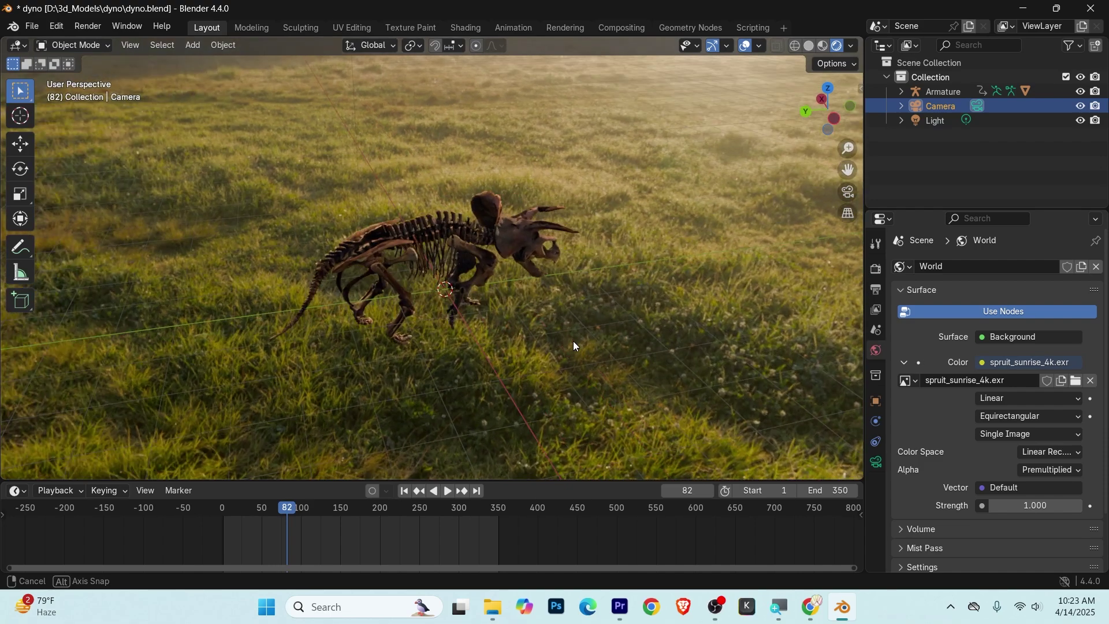
pyautogui.click(1077, 381)
pyautogui.doubleClick(736, 165)
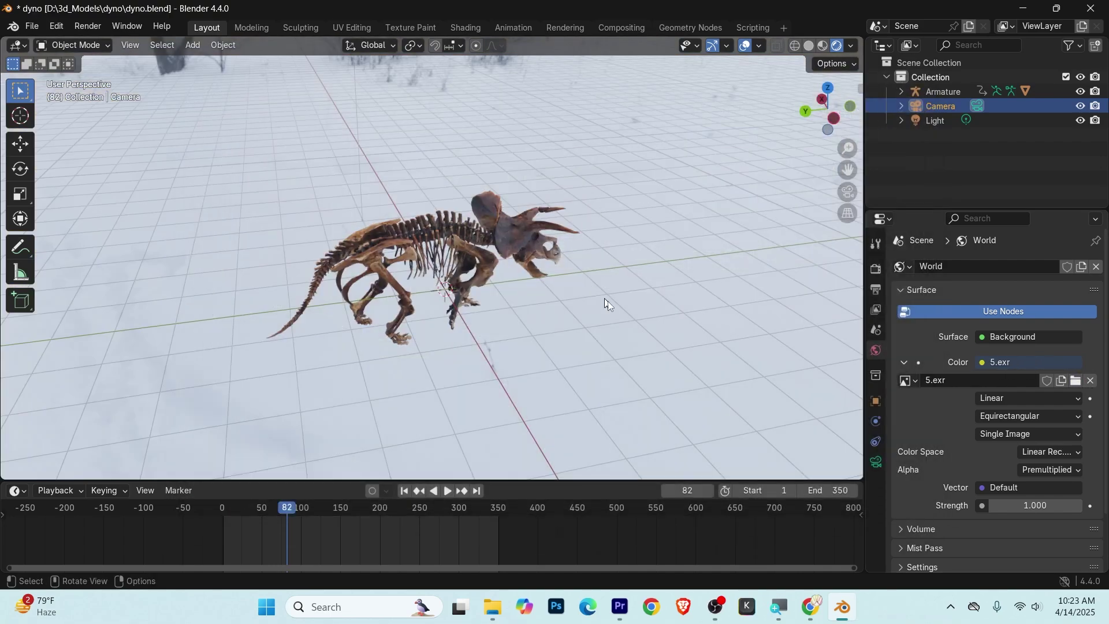
pyautogui.moveTo(606, 303); pyautogui.dragTo(604, 285, button='middle')
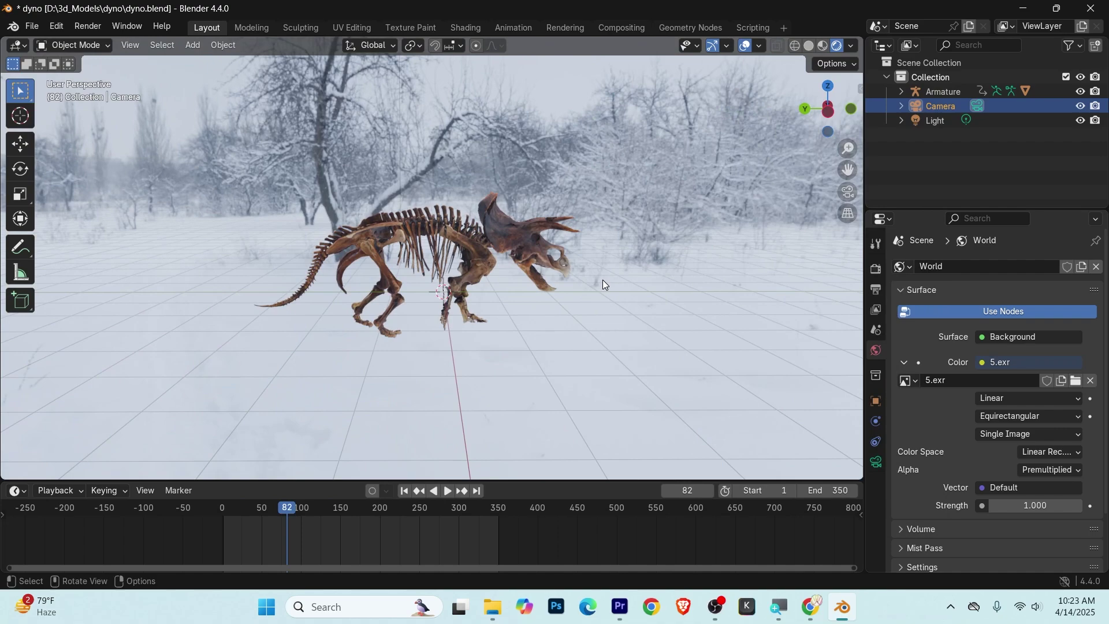
# - Look through the scene camera and play the animation, stopping at frame 88
pyautogui.press('KP_0')
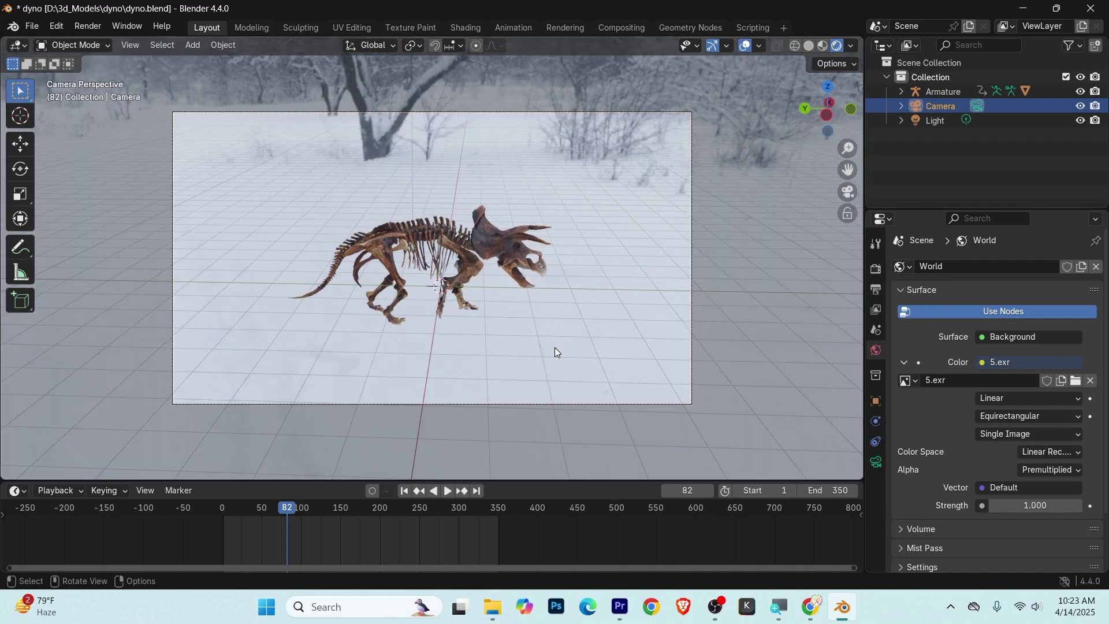
pyautogui.press('space')
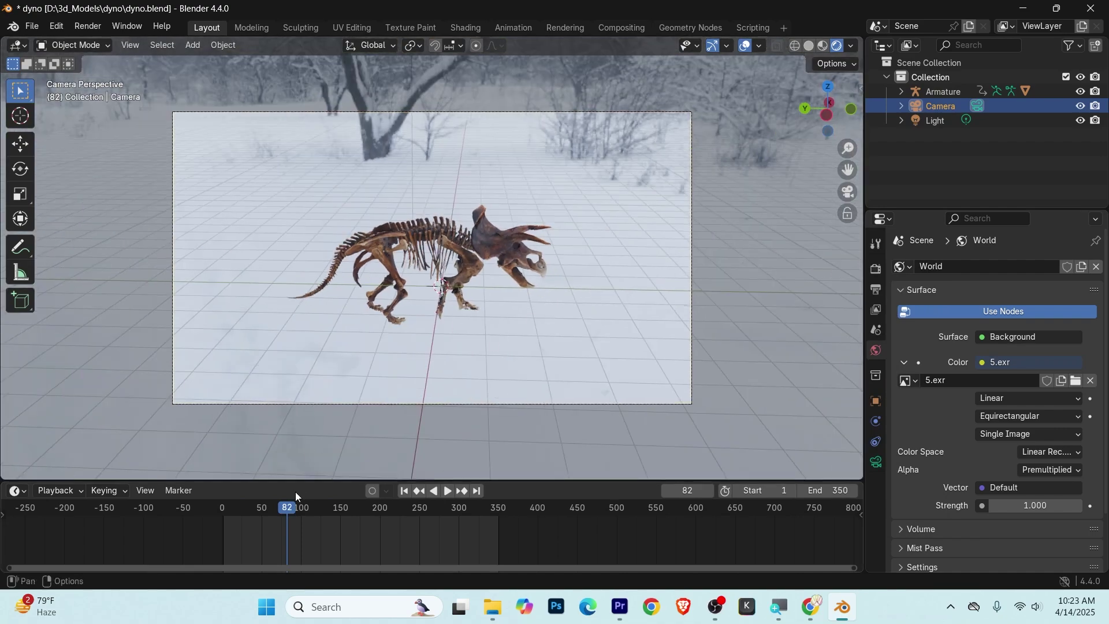
pyautogui.click(259, 512)
pyautogui.moveTo(258, 512); pyautogui.dragTo(234, 509)
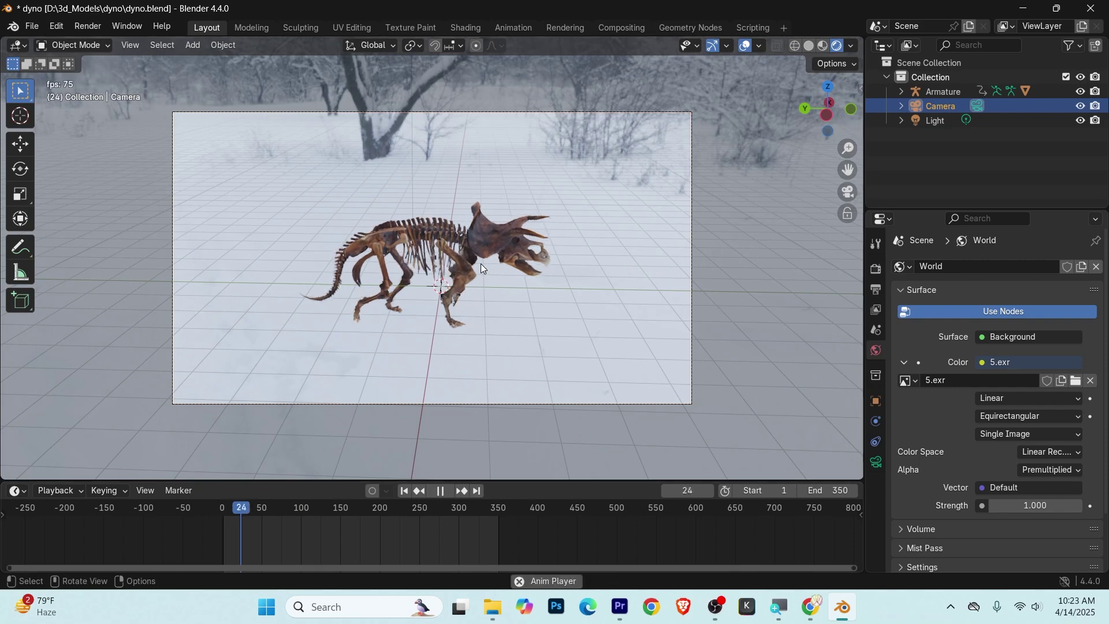
pyautogui.press('space')
pyautogui.scroll(2, 524, 230)
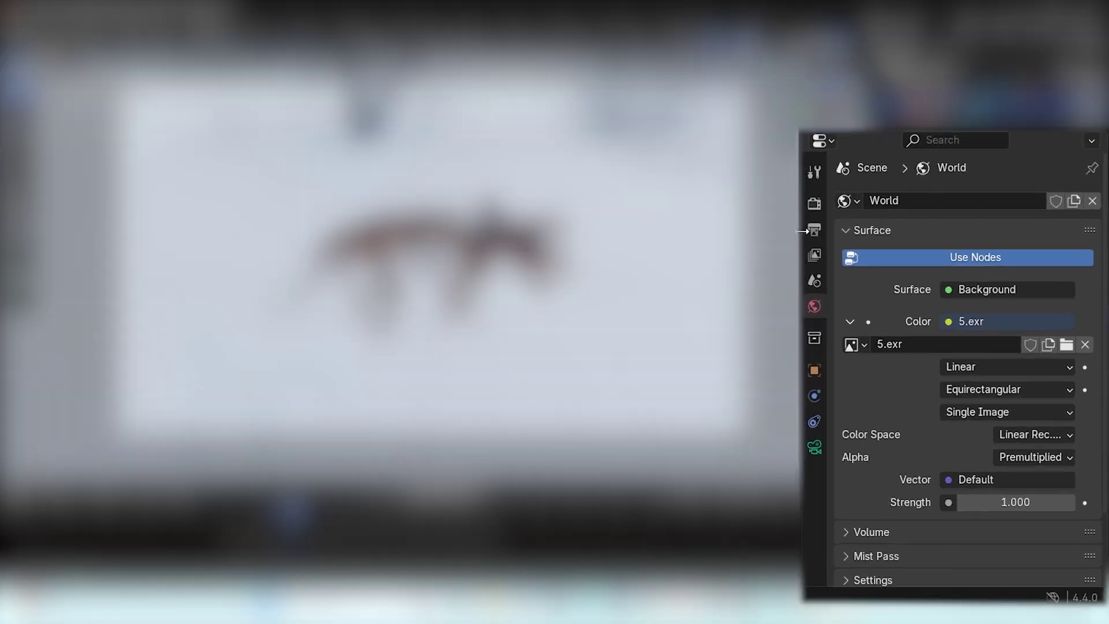
# - Check the PNG output path into Downloads, then bring File Explorer forward
pyautogui.click(872, 292)
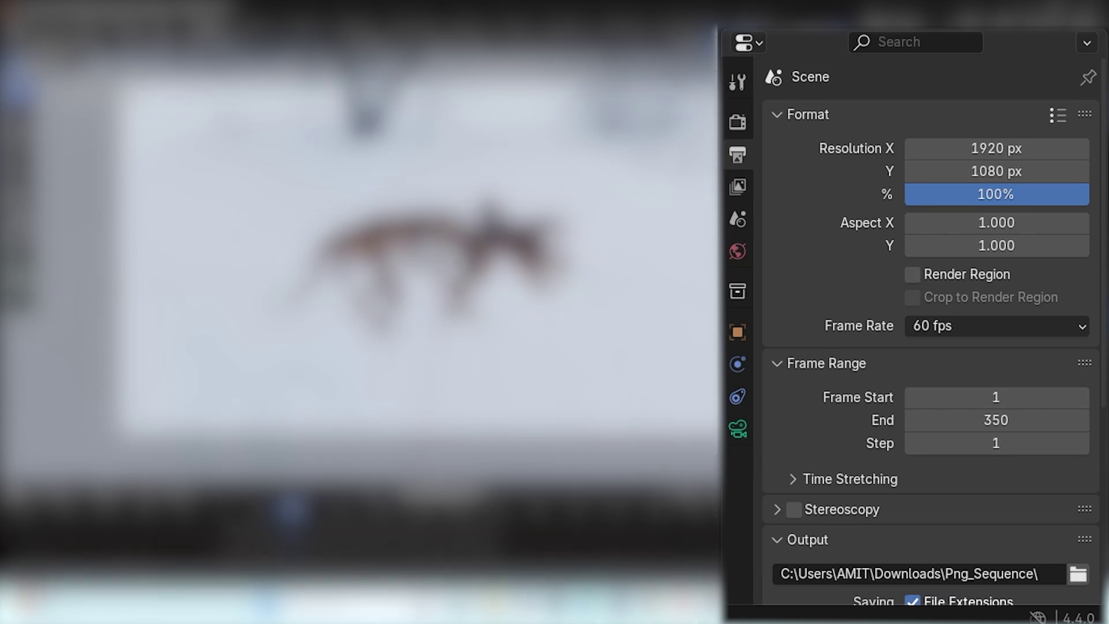
pyautogui.scroll(-3, 936, 439)
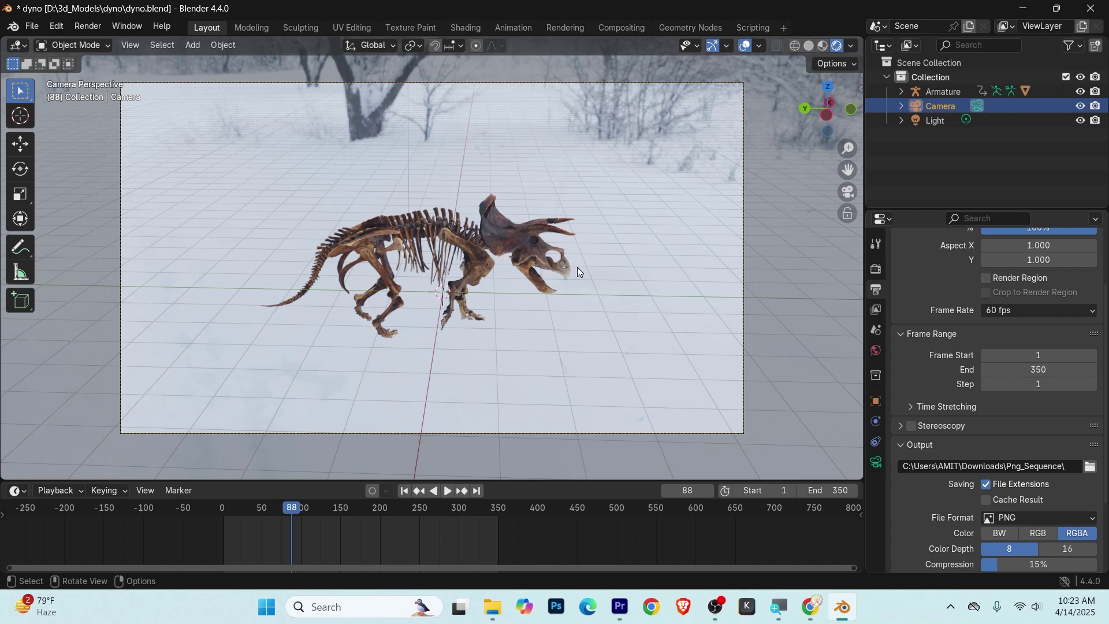
pyautogui.hotkey('alt', 'Tab')
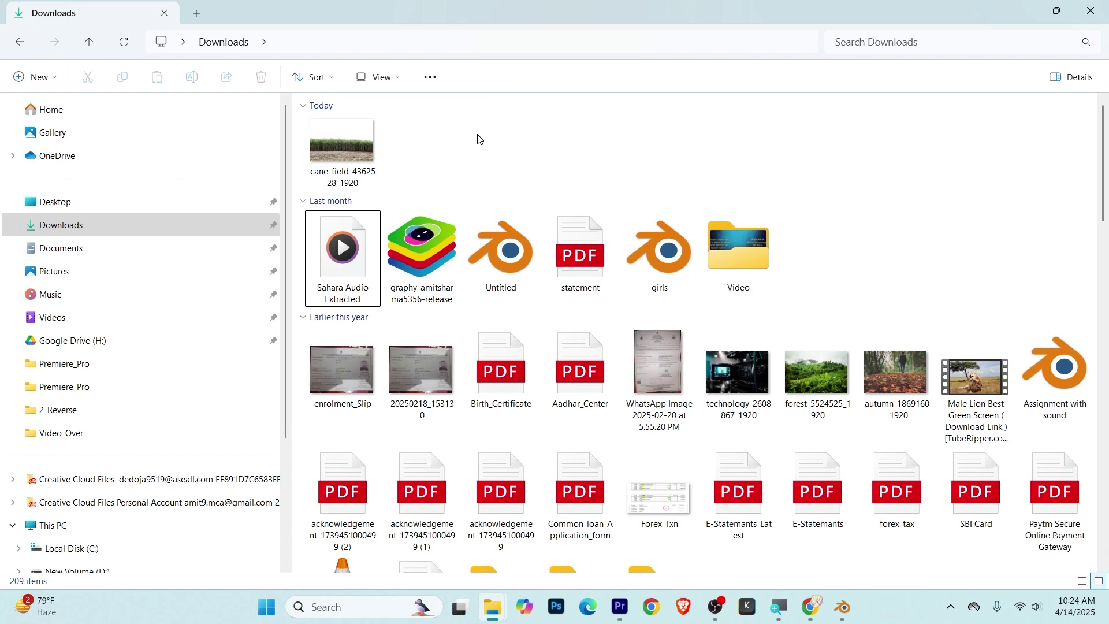
# - Create a new folder named Png_Sequence in Downloads
pyautogui.click(104, 223)
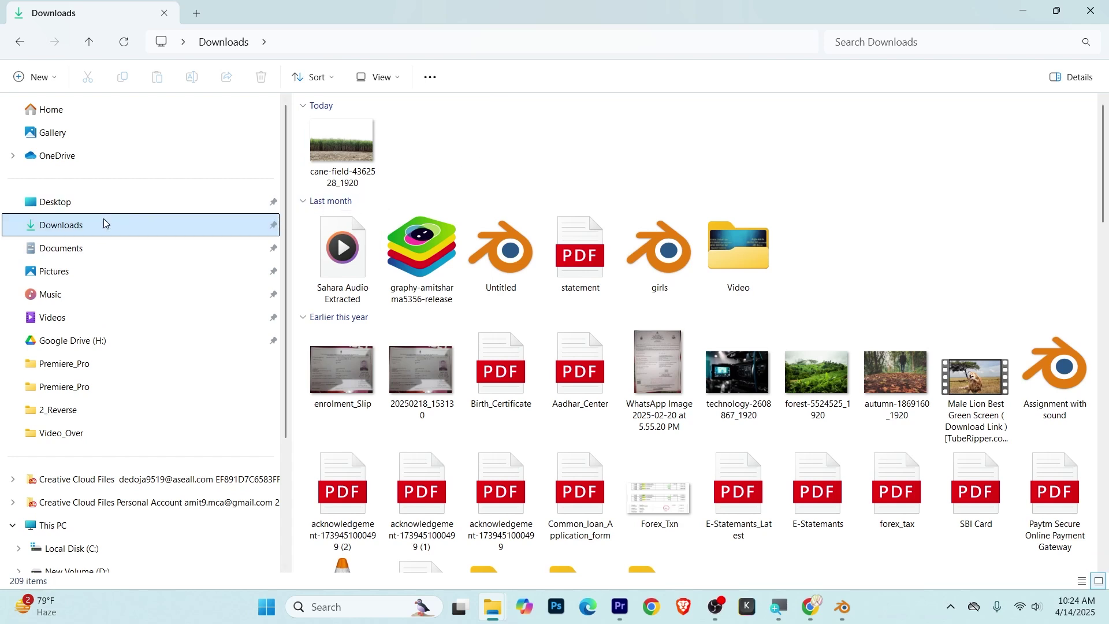
pyautogui.click(523, 136)
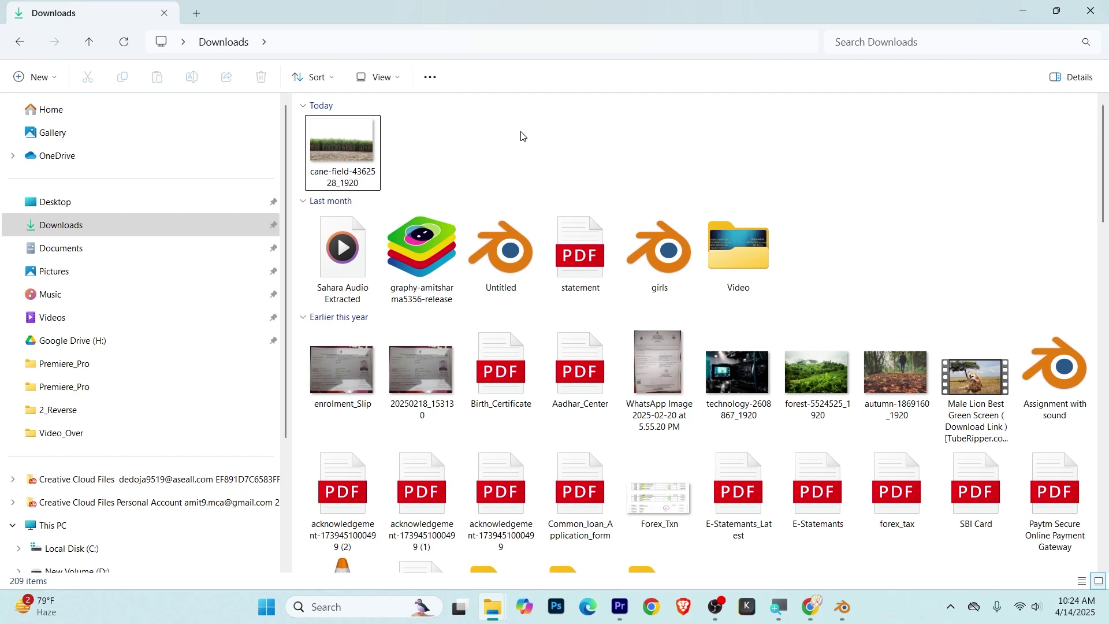
pyautogui.hotkey('ctrl', 'shift', 'n')
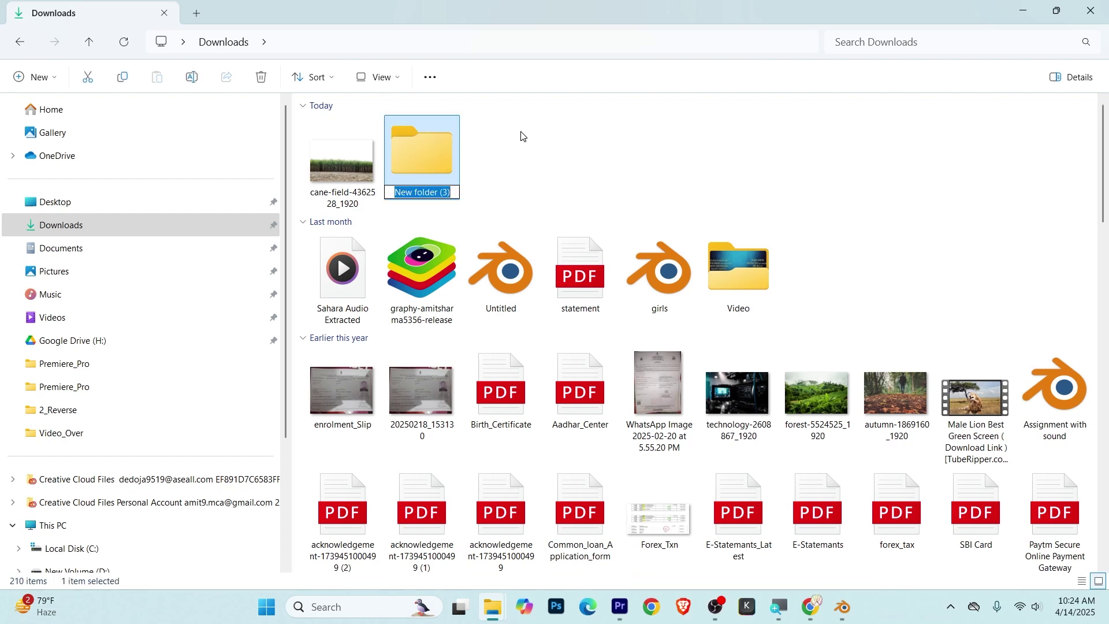
pyautogui.write('Png_')
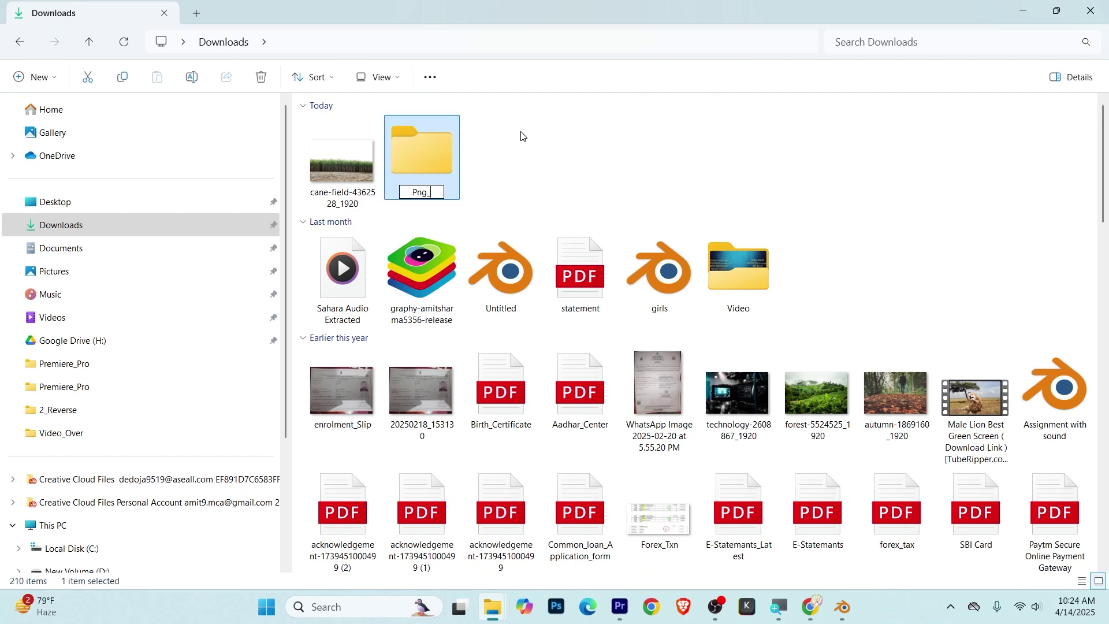
pyautogui.write('Sequence')
pyautogui.click(541, 120)
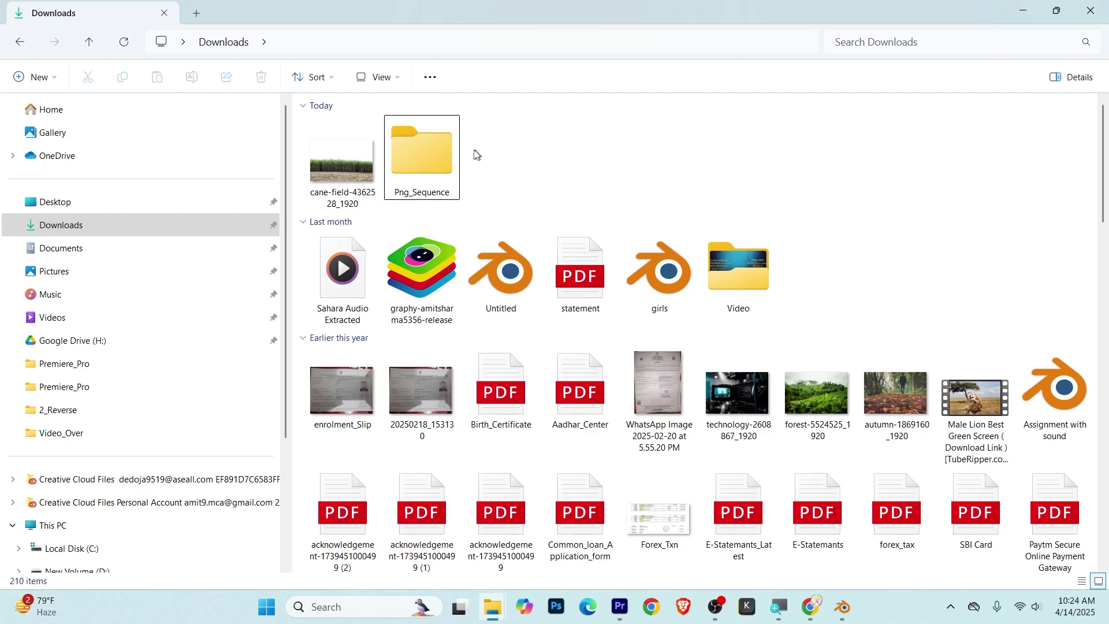
# - Open the empty Png_Sequence folder, check its path, and return to Blender
pyautogui.doubleClick(435, 157)
pyautogui.click(426, 47)
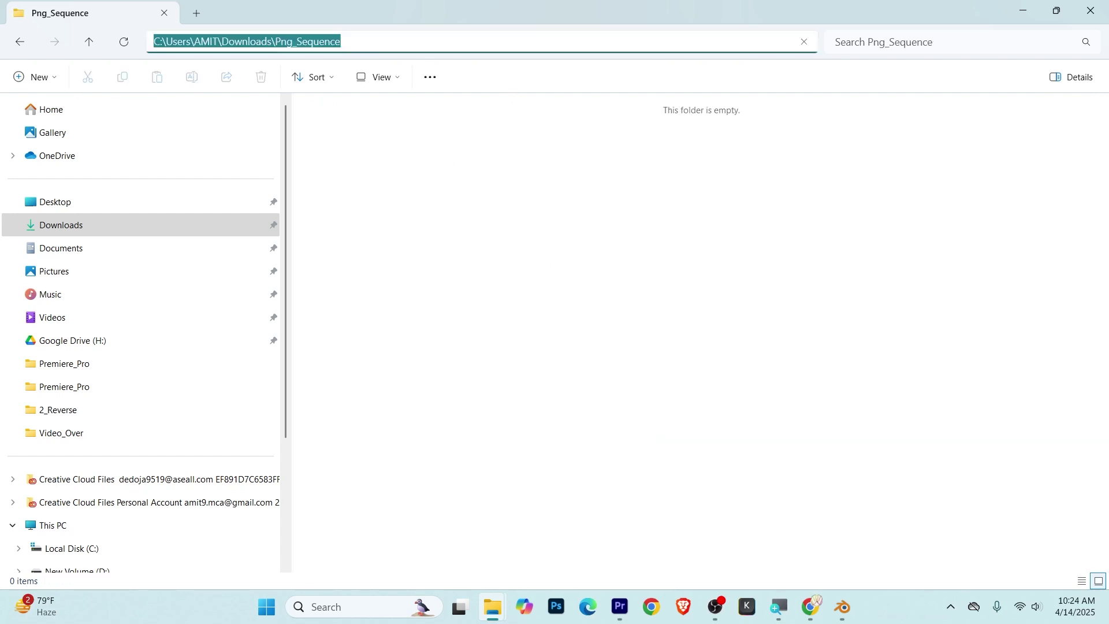
pyautogui.click(559, 428)
pyautogui.moveTo(841, 606)
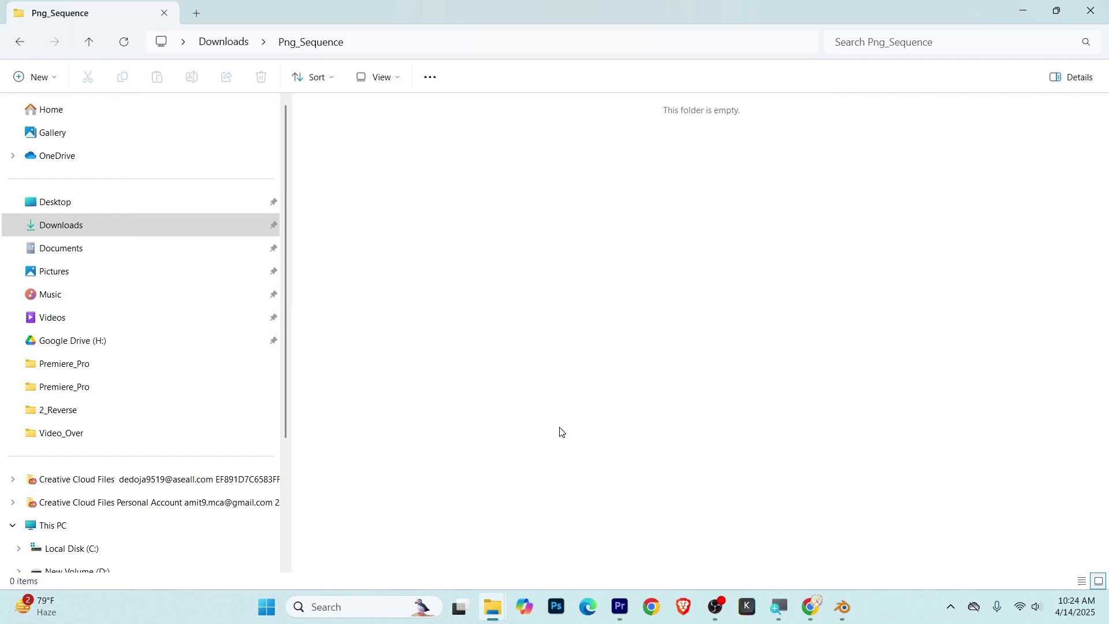
pyautogui.click(844, 616)
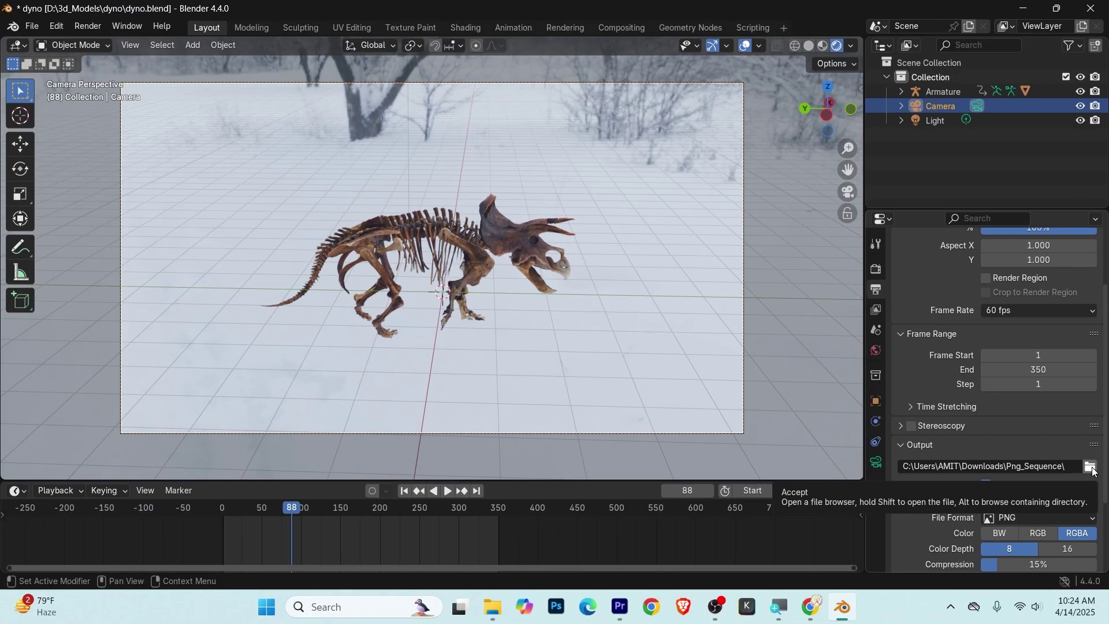
pyautogui.click(1092, 471)
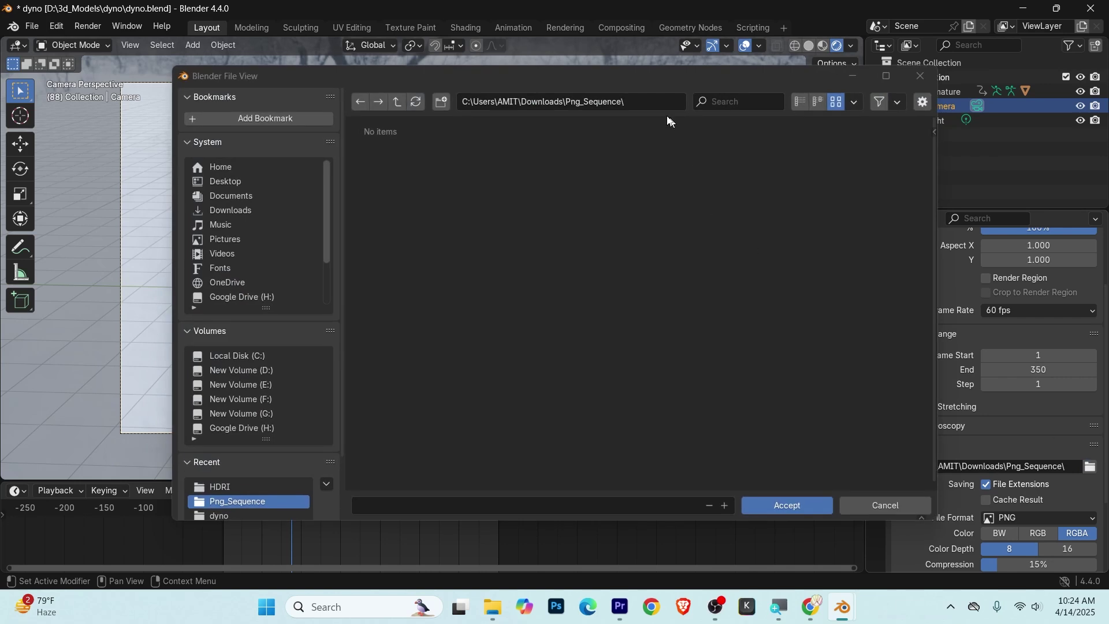
pyautogui.click(635, 100)
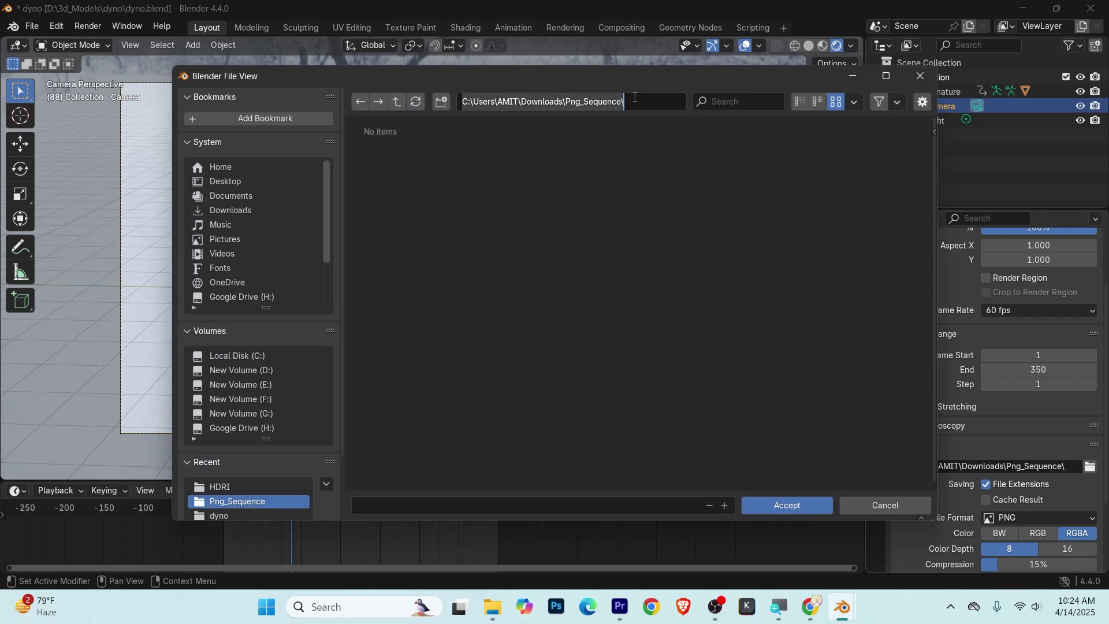
pyautogui.write('C:\\Users\\AMIT\\Downloads\\Png_Sequence')
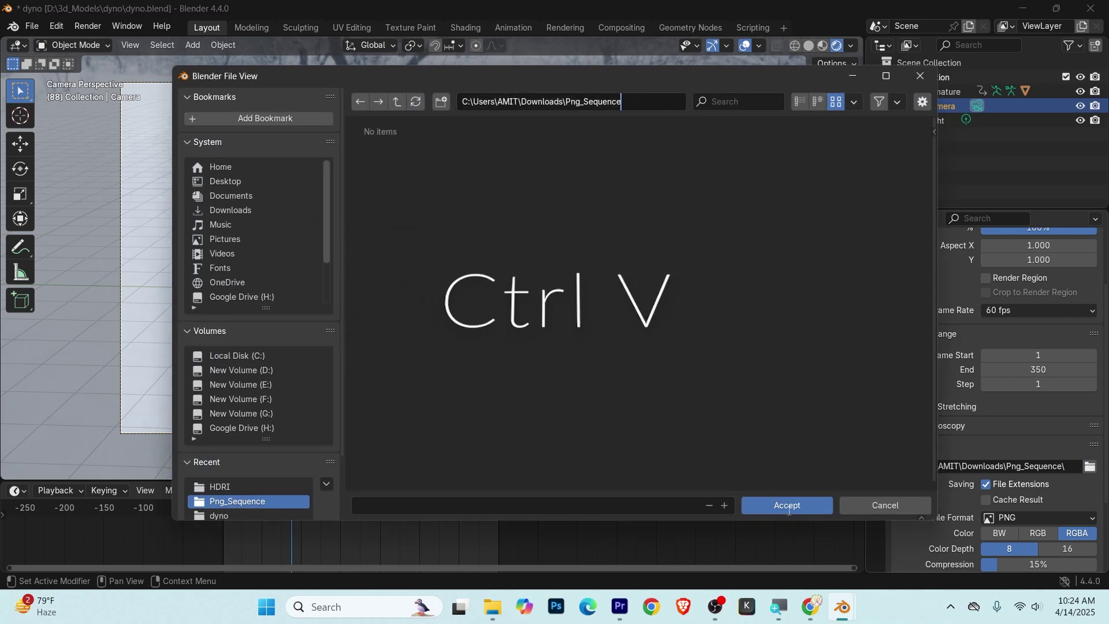
pyautogui.click(800, 508)
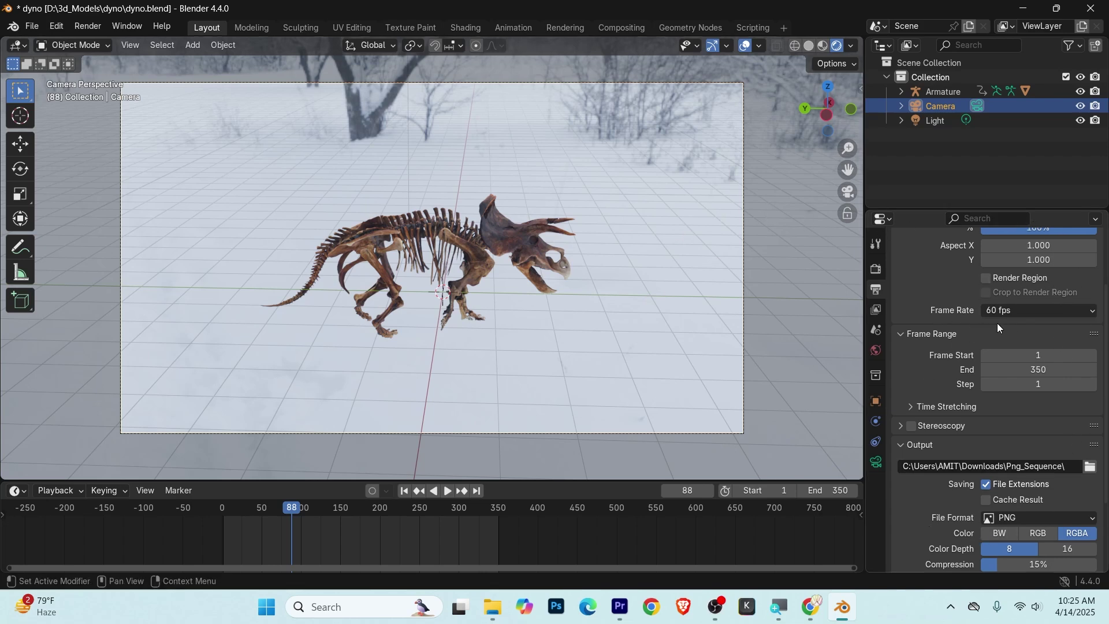
pyautogui.scroll(3, 956, 353)
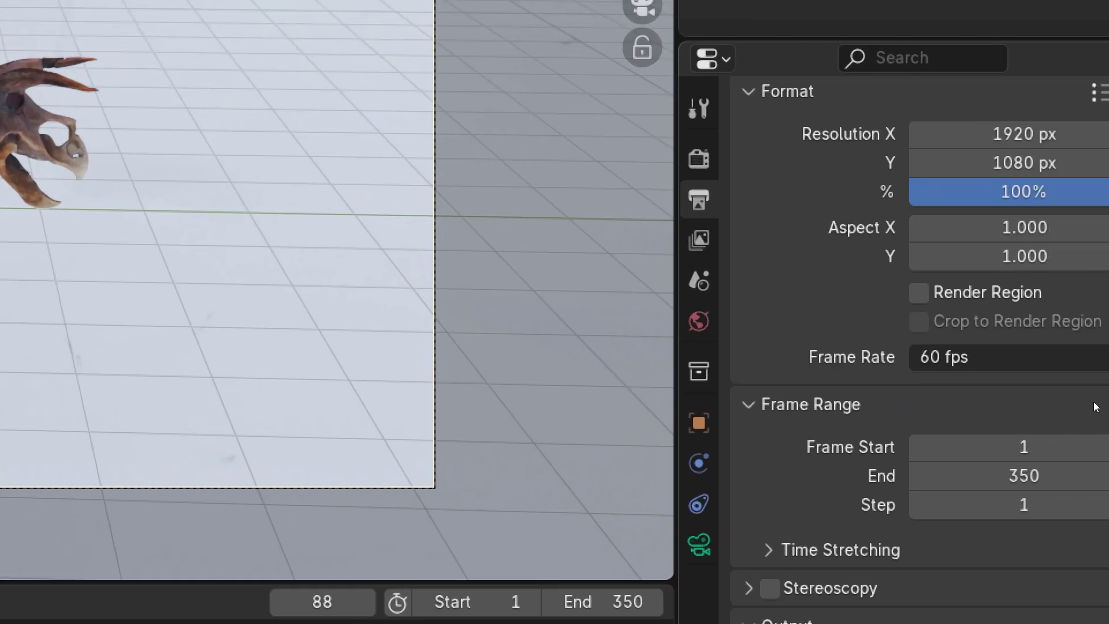
pyautogui.click(969, 367)
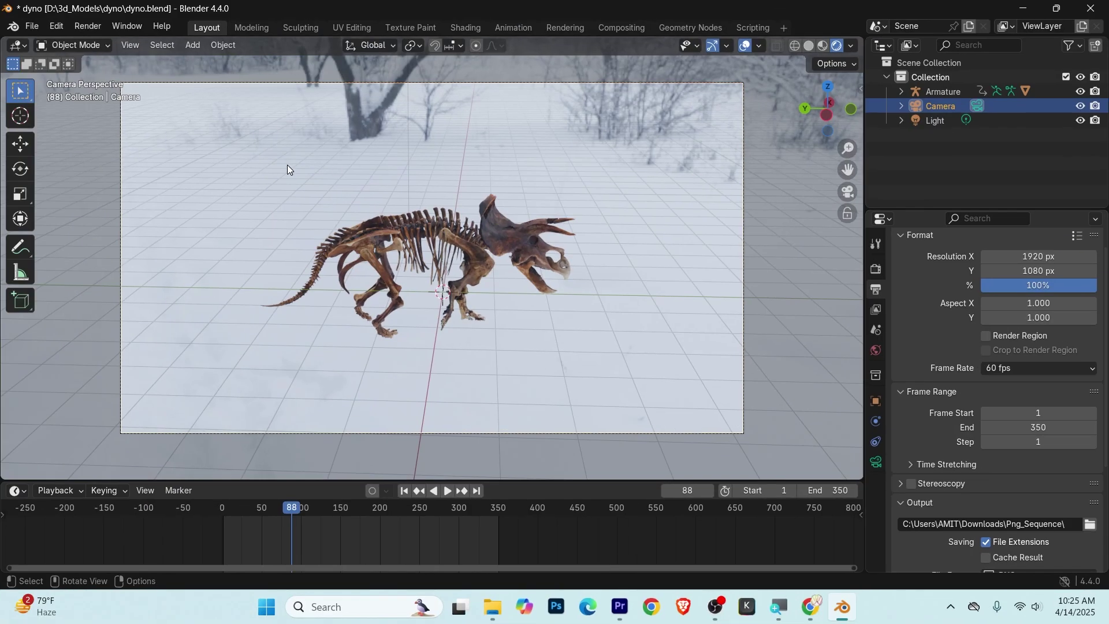
# - Render a test still of frame 88, inspect it, and close the render window
pyautogui.click(91, 26)
pyautogui.click(120, 42)
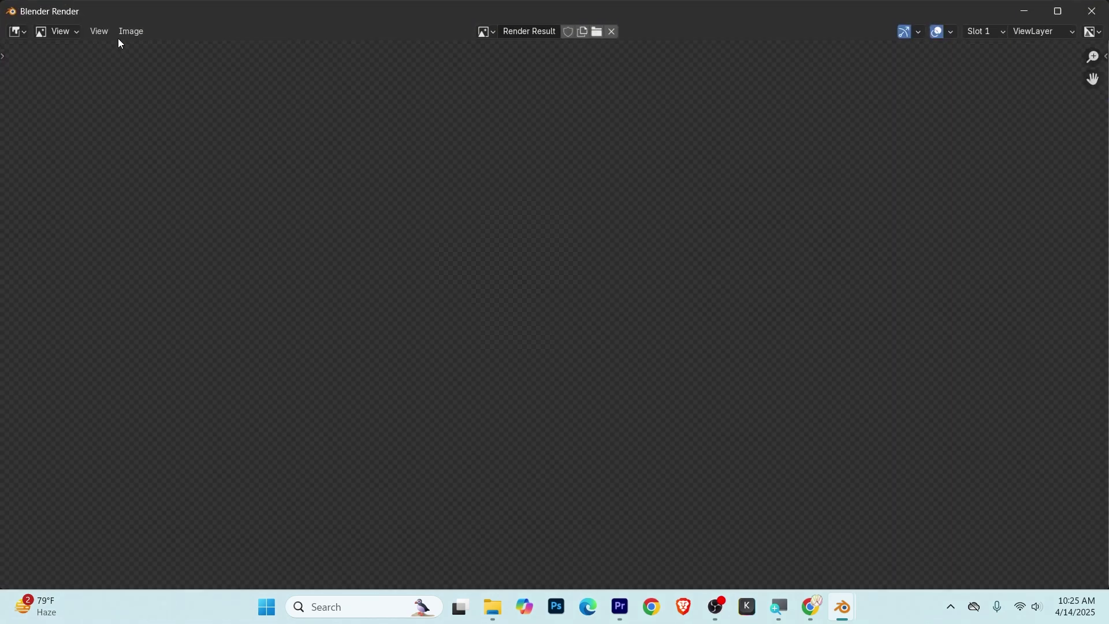
pyautogui.scroll(-2, 475, 285)
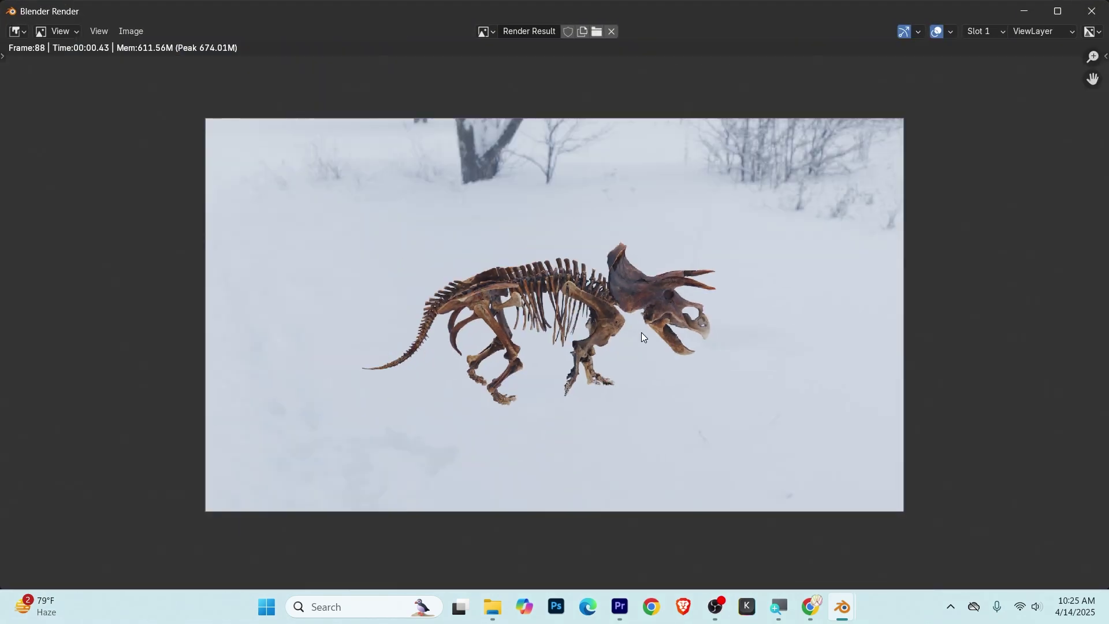
pyautogui.click(1094, 11)
pyautogui.click(86, 26)
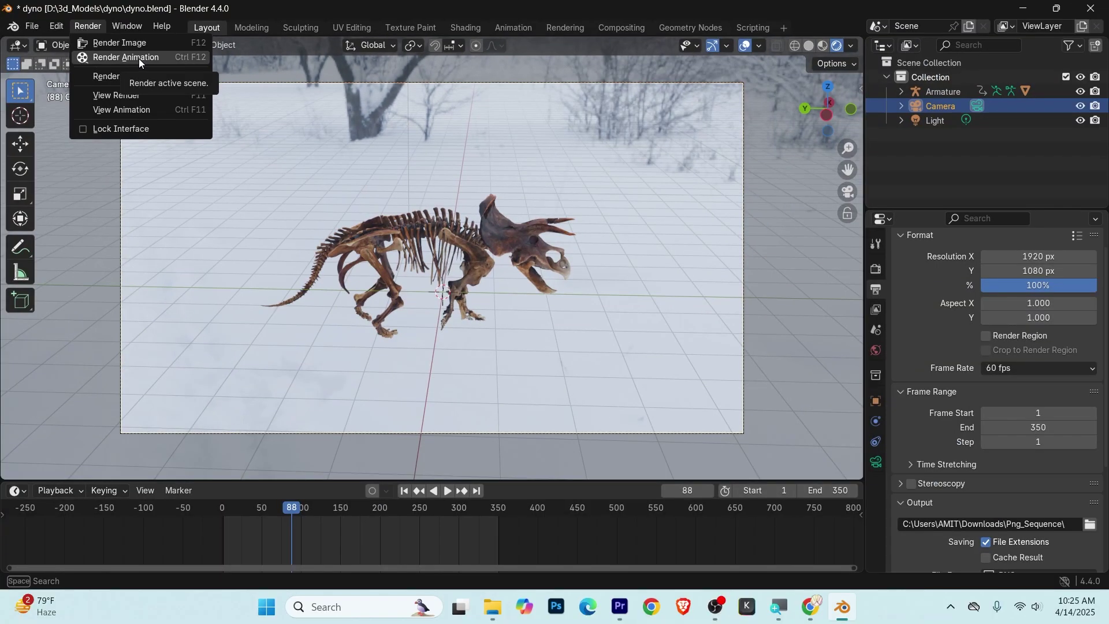
# - Dismiss the Render menu without starting an animation render
pyautogui.click(139, 58)
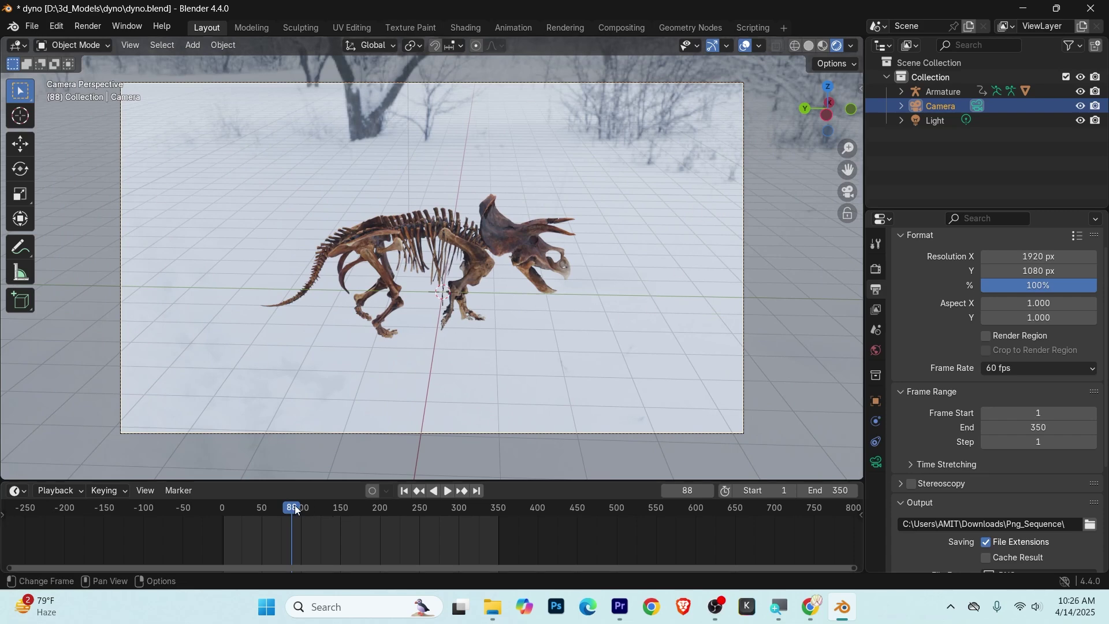
# - Scrub back, play the walk animation, and stop at frame 63
pyautogui.moveTo(295, 505); pyautogui.dragTo(231, 505)
pyautogui.press('space')
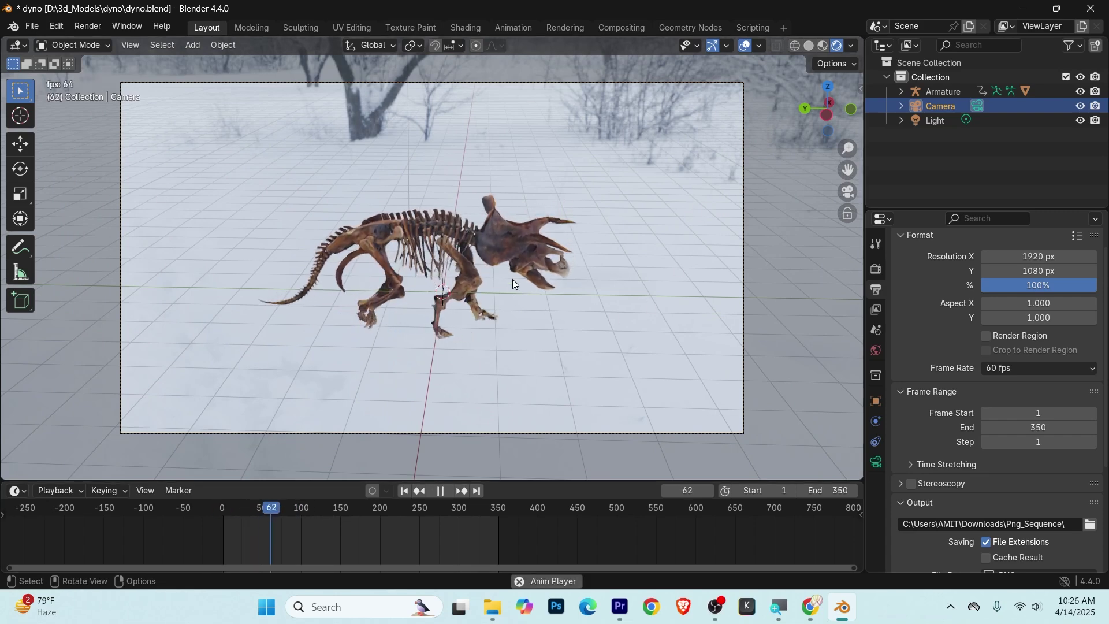
pyautogui.press('space')
pyautogui.scroll(2, 513, 283)
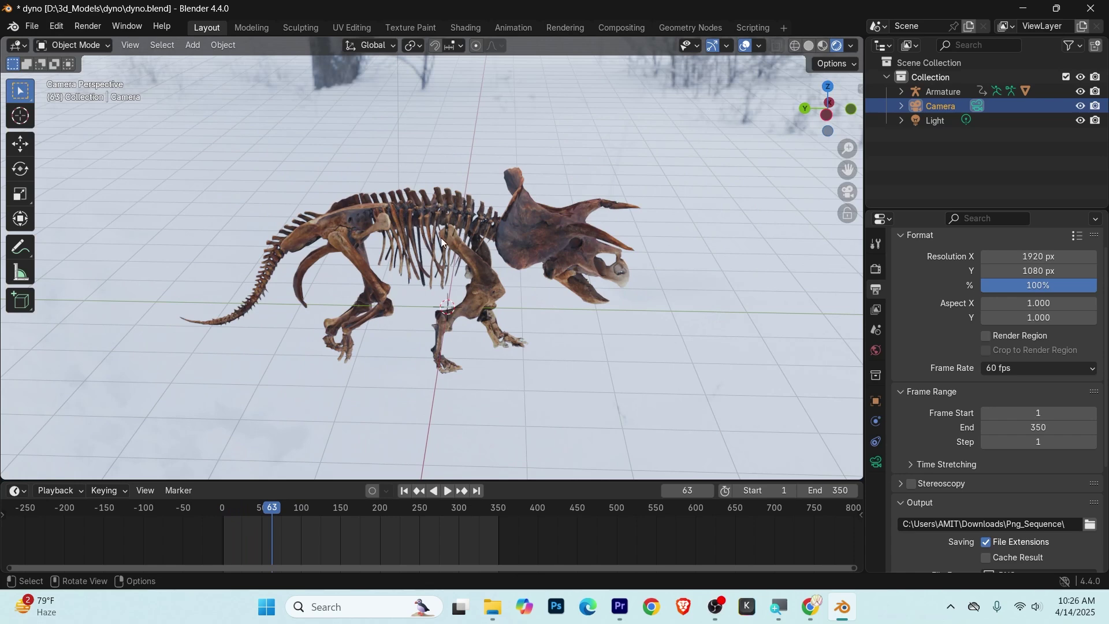
pyautogui.scroll(-3, 441, 242)
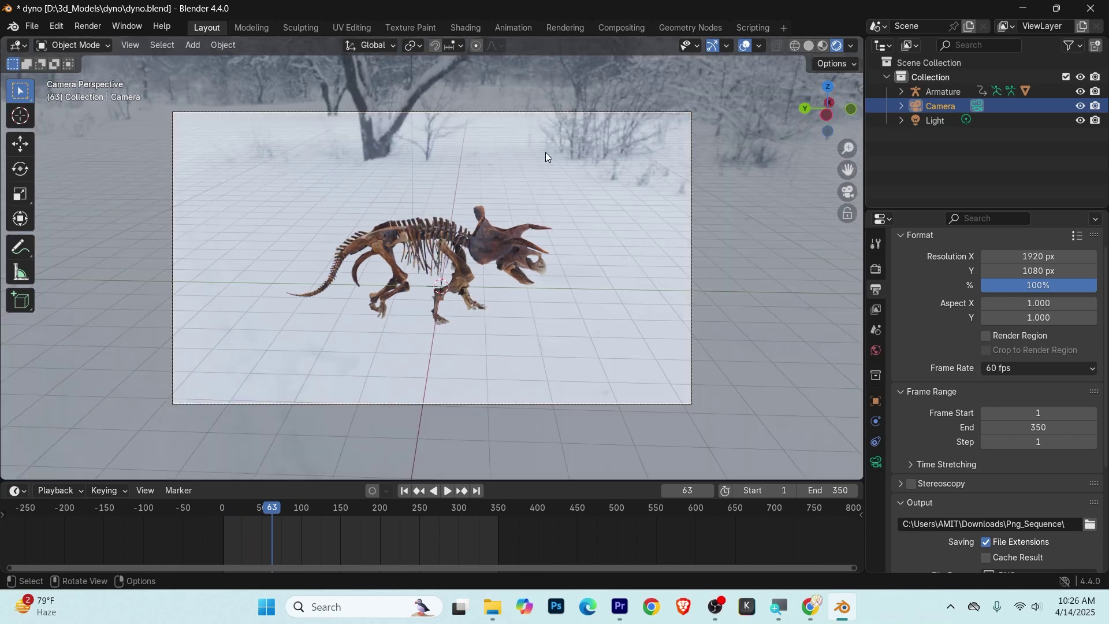
pyautogui.scroll(1, 443, 324)
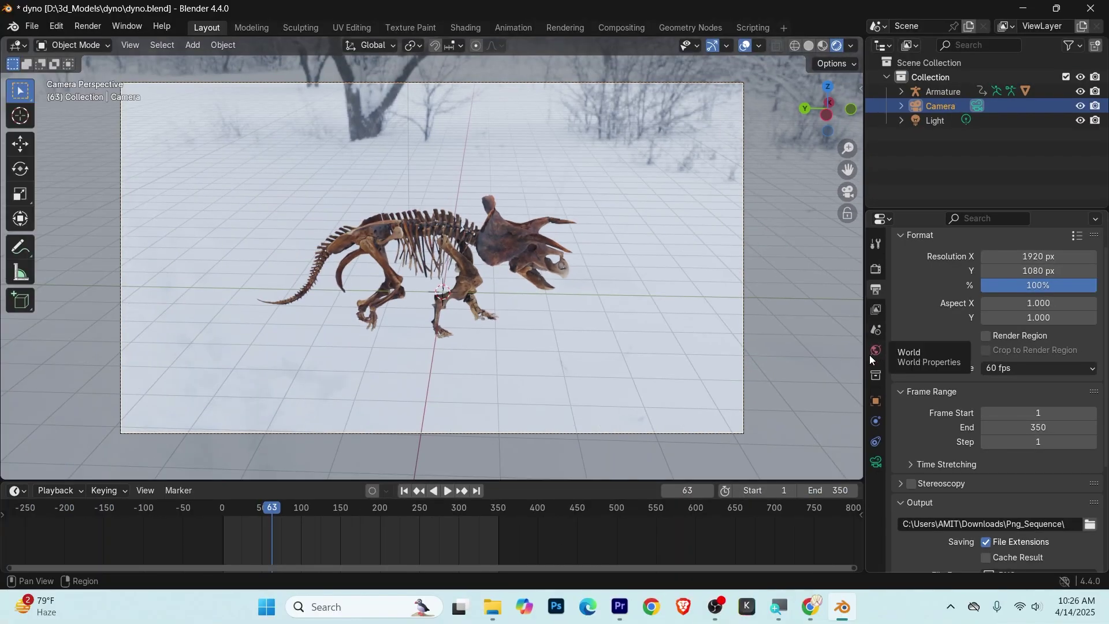
# - Show the World settings, then look up Madhav Production and browse its courses
pyautogui.click(875, 351)
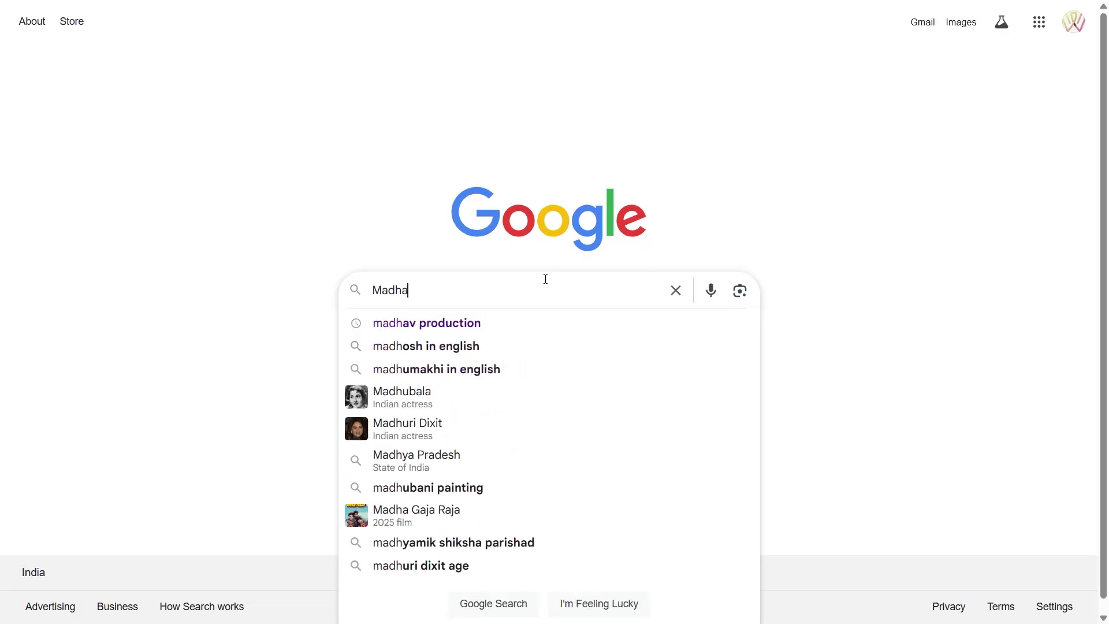
pyautogui.write('v Produc')
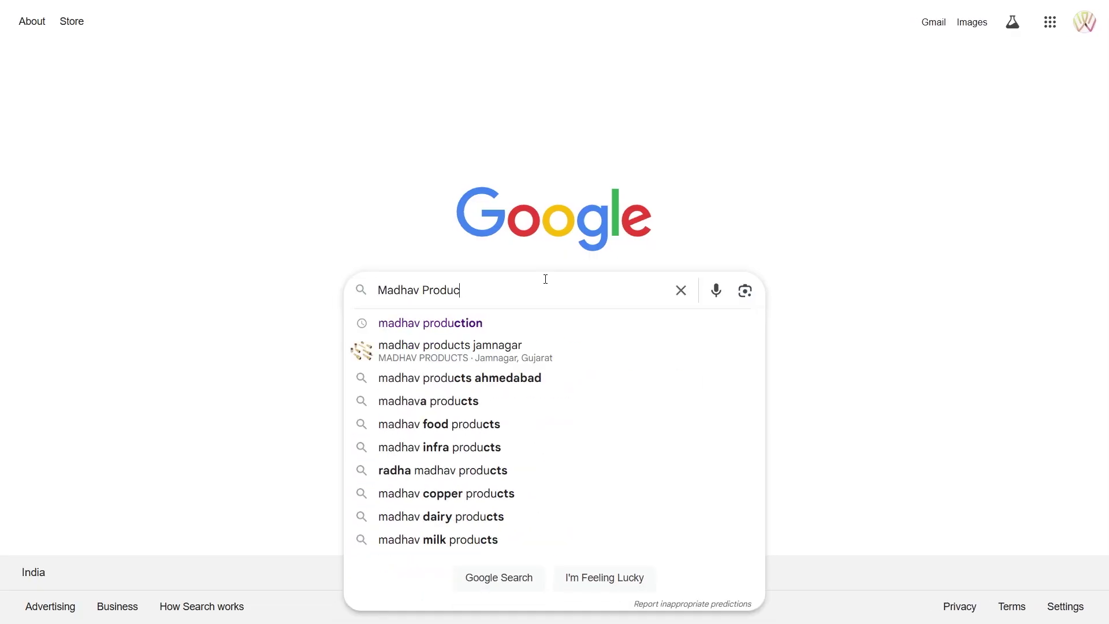
pyautogui.write('tion')
pyautogui.press('Return')
pyautogui.click(228, 214)
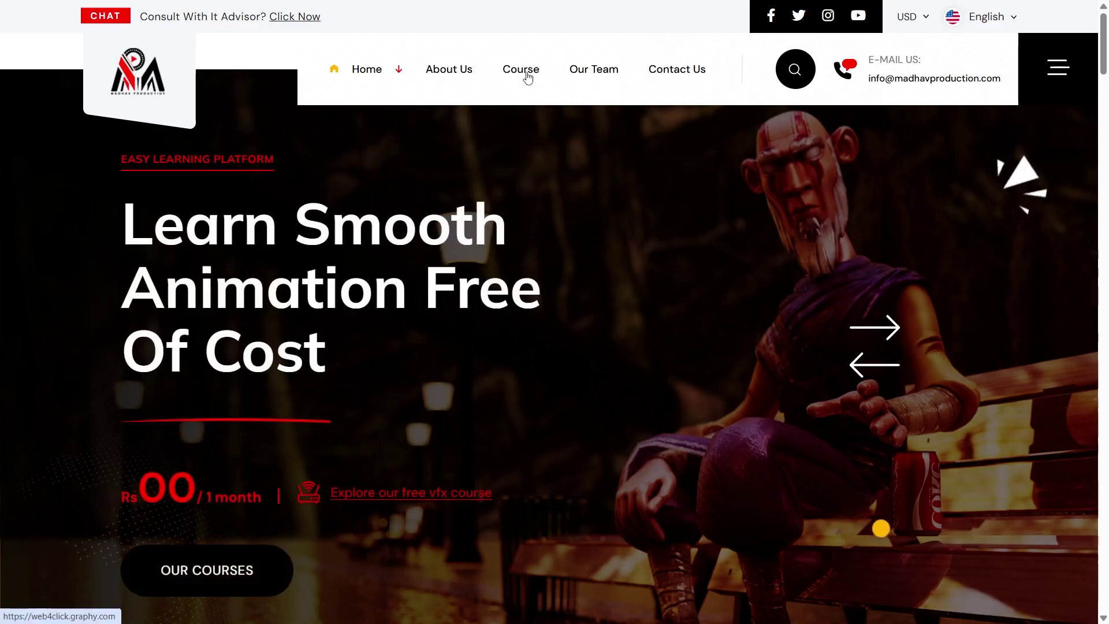
pyautogui.click(524, 68)
pyautogui.scroll(-6, 1086, 231)
pyautogui.scroll(-2, 547, 458)
pyautogui.click(548, 458)
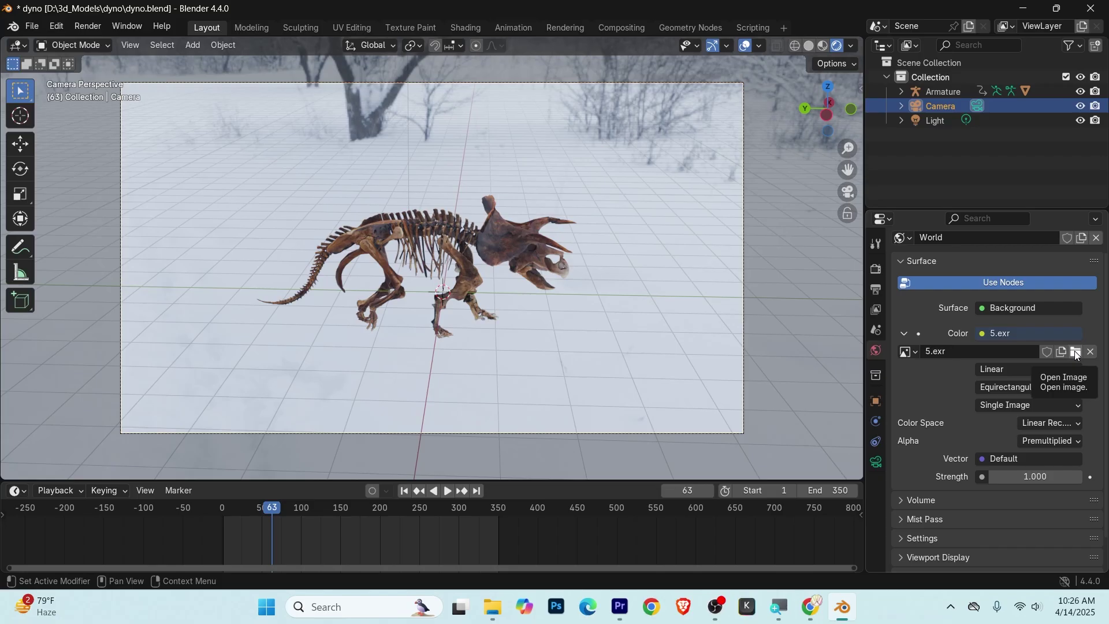
# - Try 6.exr and rogland_clear_night_4k.exr, restore 5.exr, and collapse the image settings
pyautogui.click(1074, 352)
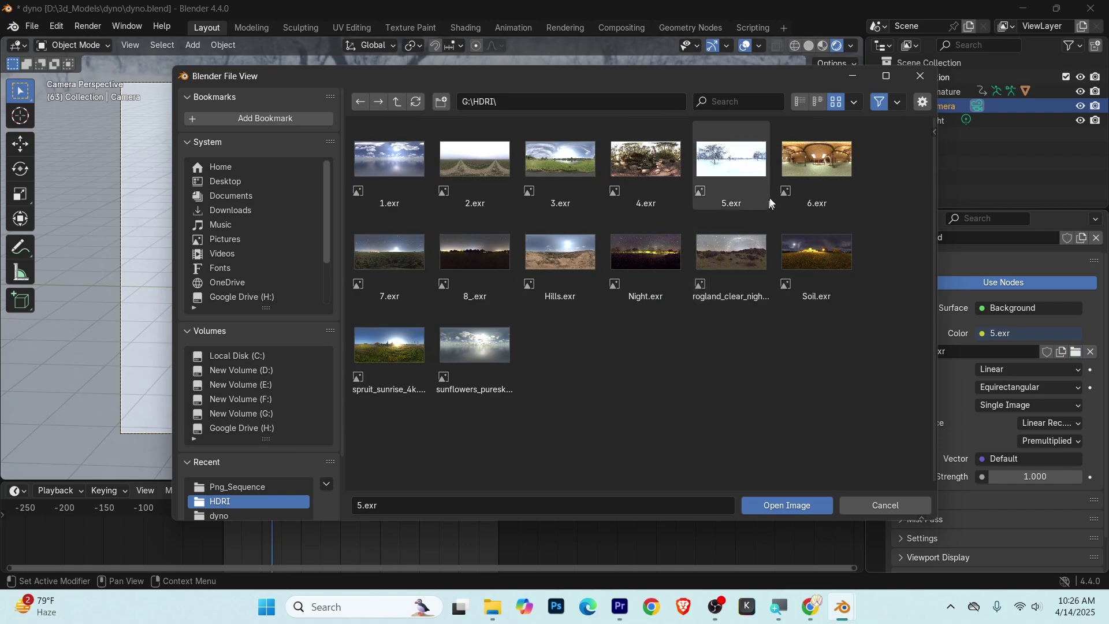
pyautogui.doubleClick(813, 158)
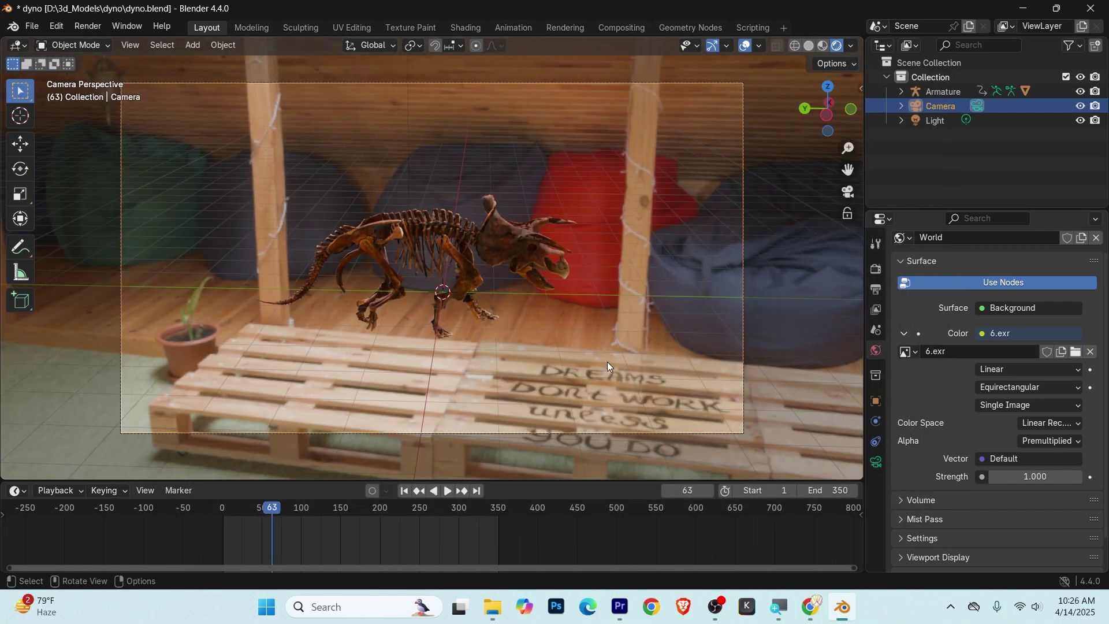
pyautogui.click(1076, 351)
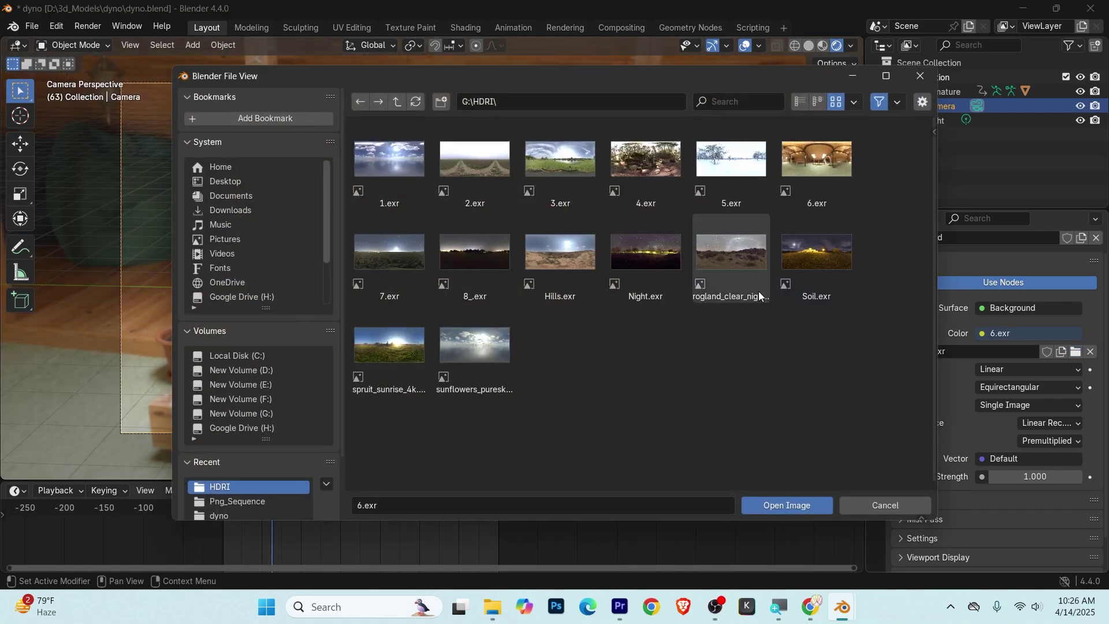
pyautogui.doubleClick(746, 256)
pyautogui.click(1076, 351)
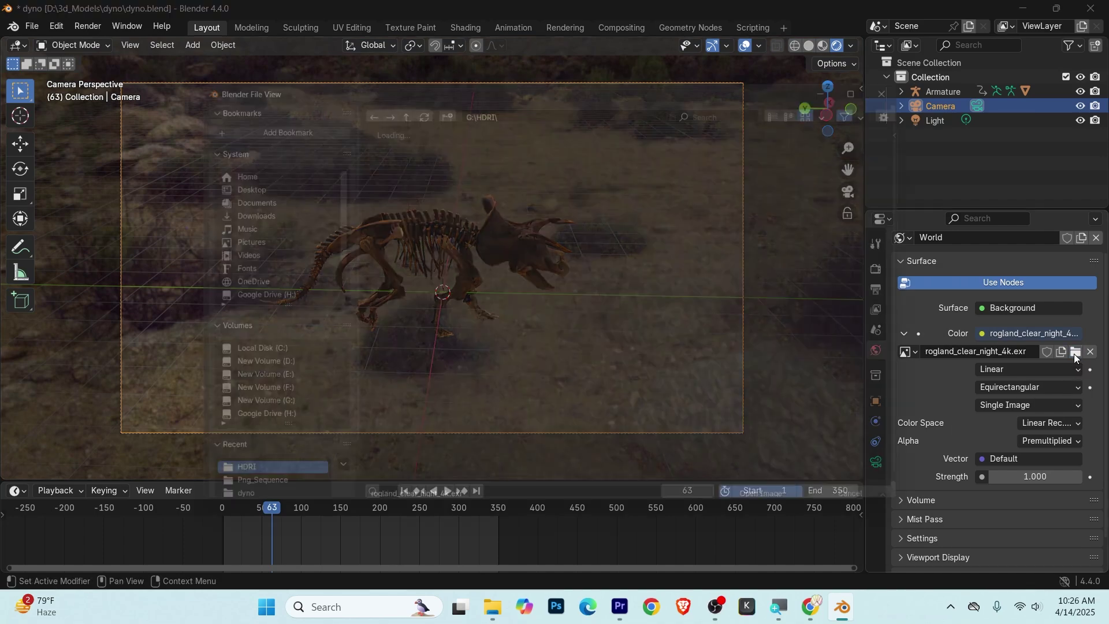
pyautogui.doubleClick(731, 168)
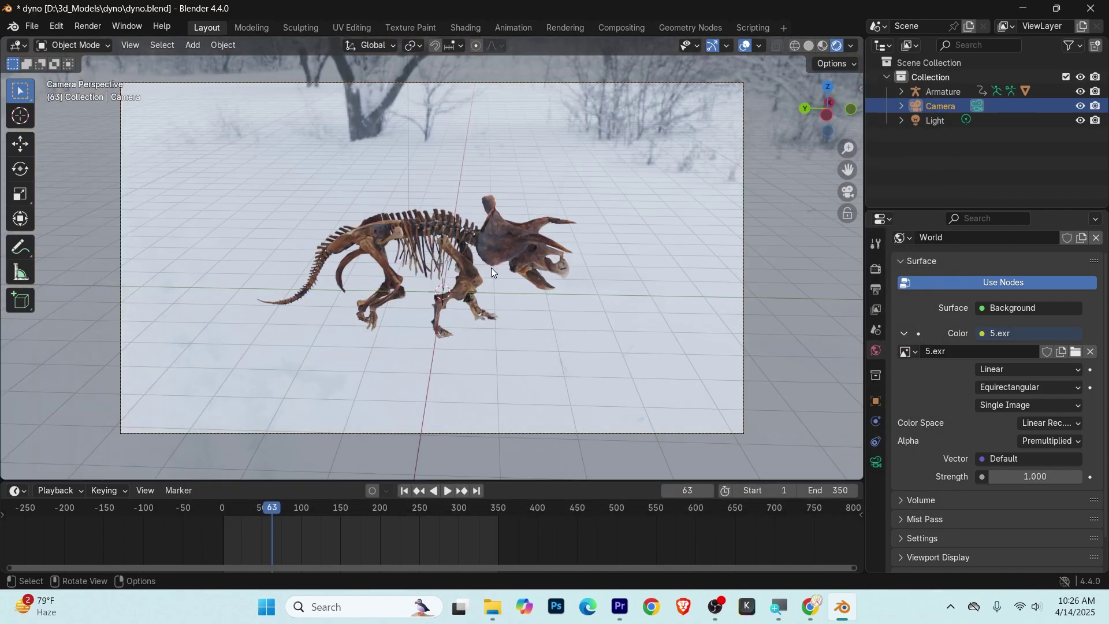
pyautogui.click(907, 334)
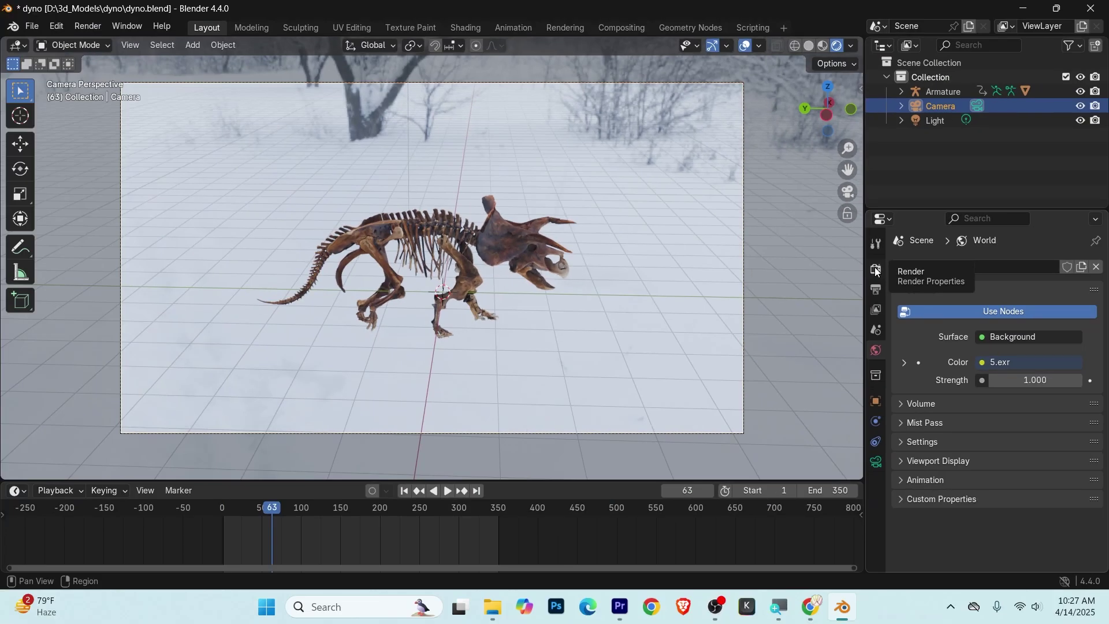
# - Enable a transparent Film background in the render settings
pyautogui.click(876, 271)
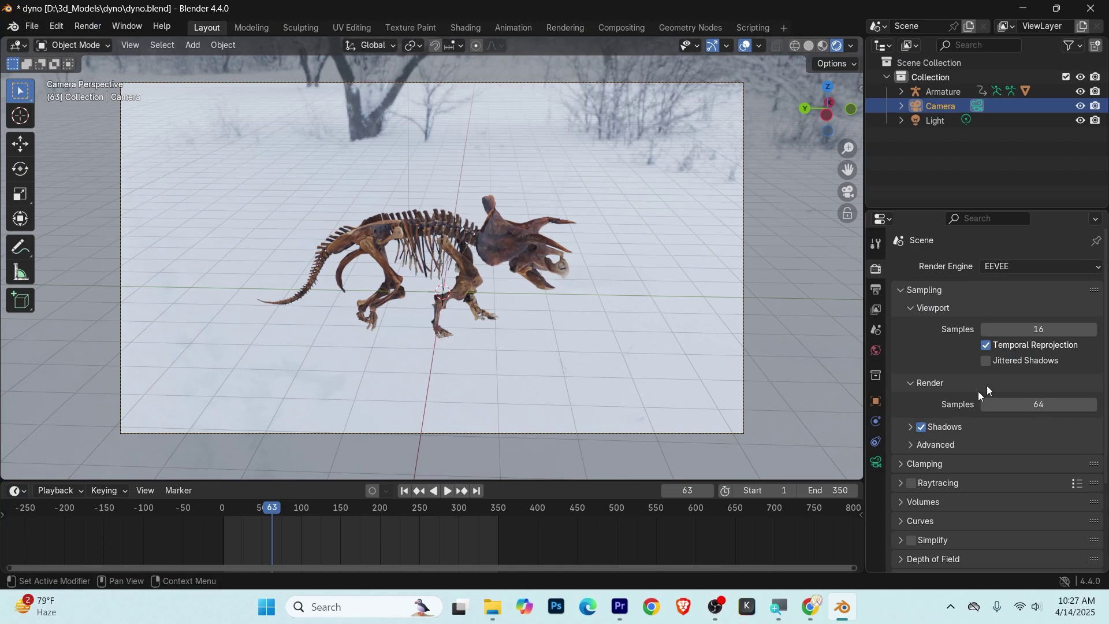
pyautogui.scroll(-3, 958, 420)
pyautogui.scroll(-2, 958, 422)
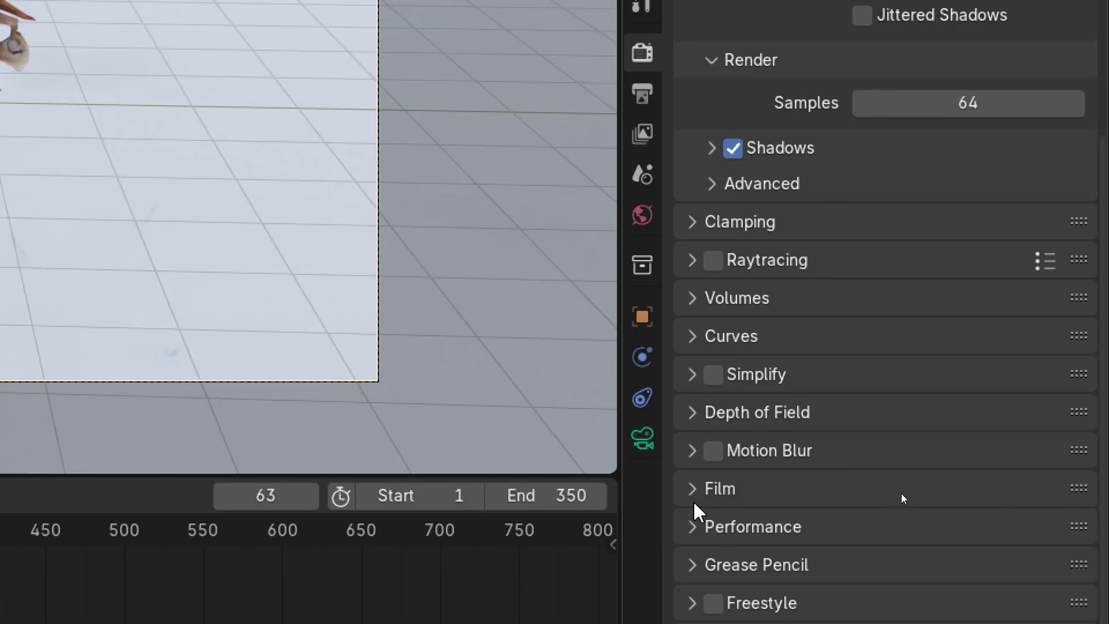
pyautogui.click(692, 491)
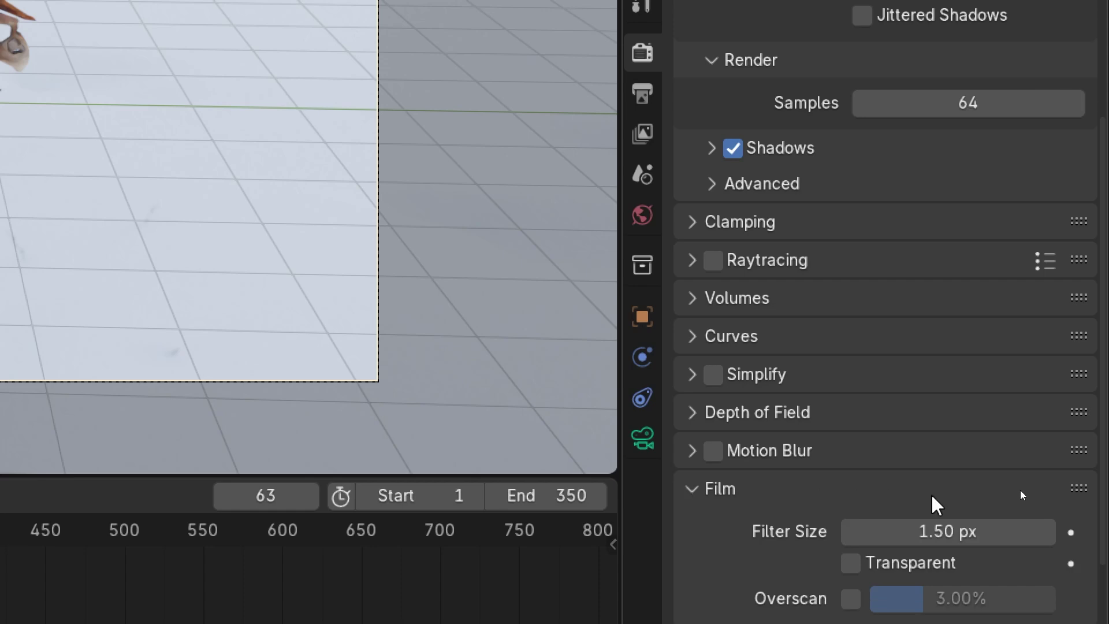
pyautogui.scroll(-2, 803, 505)
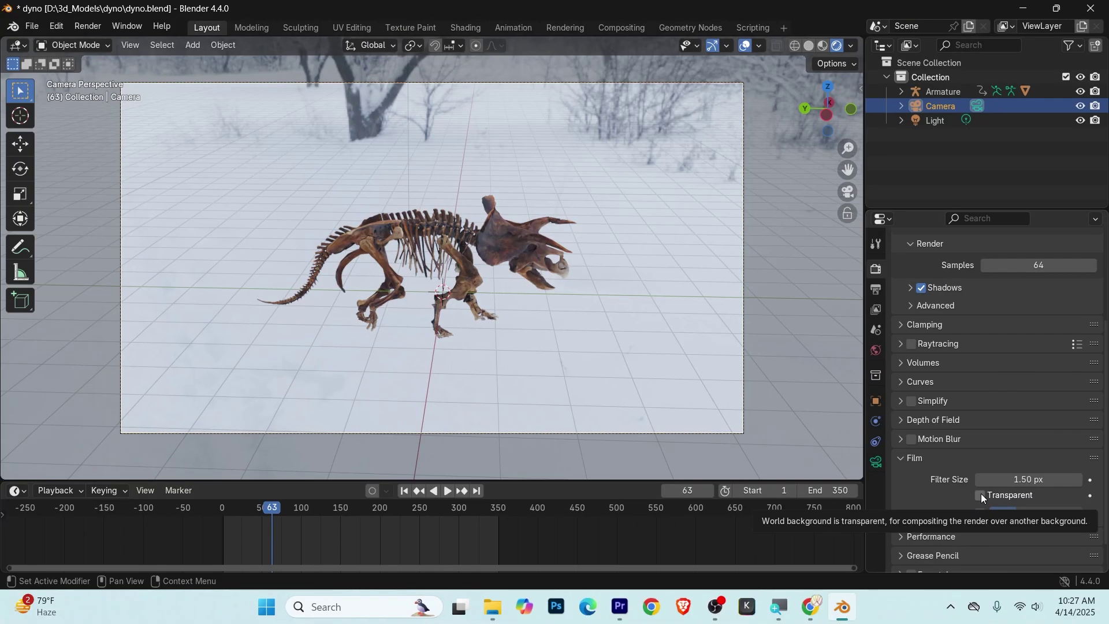
pyautogui.click(981, 496)
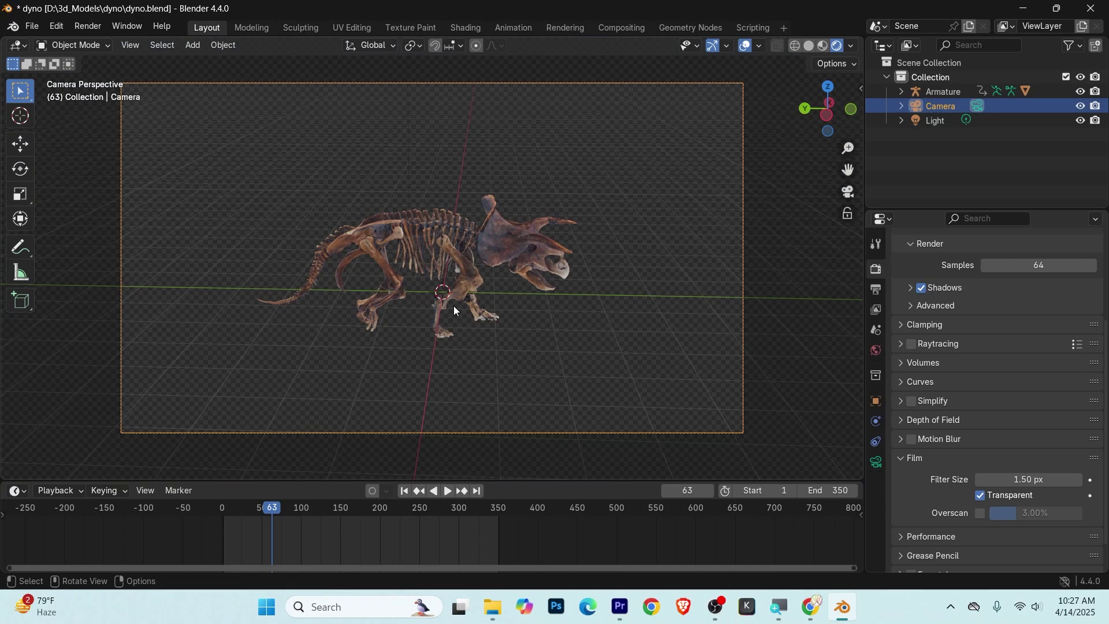
# - Rewind the walk animation to frame 1
pyautogui.scroll(2, 453, 306)
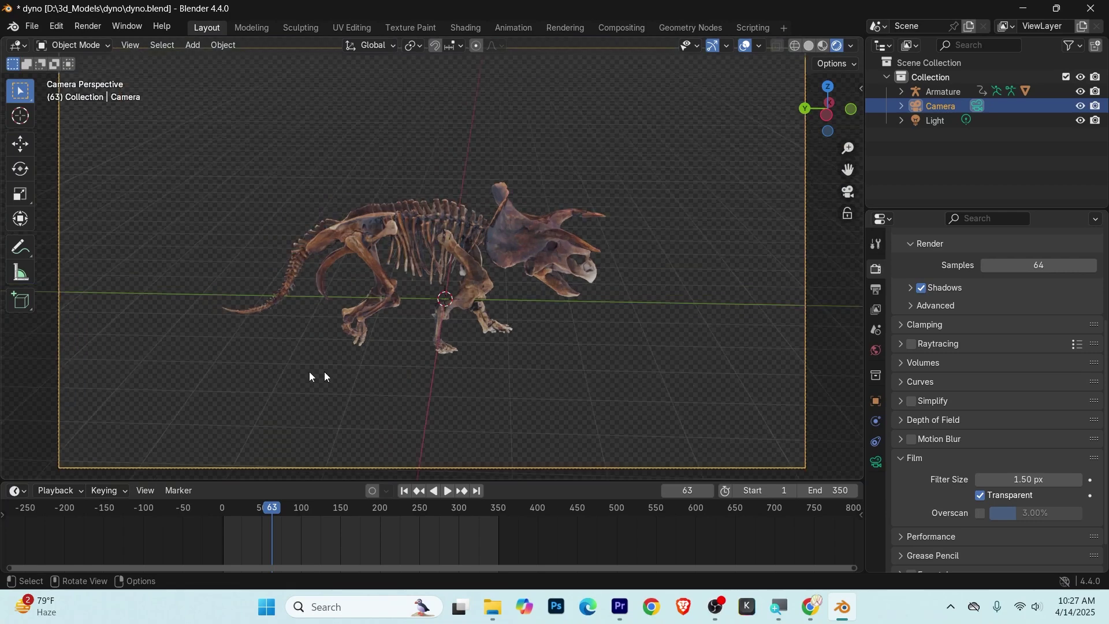
pyautogui.scroll(-2, 223, 358)
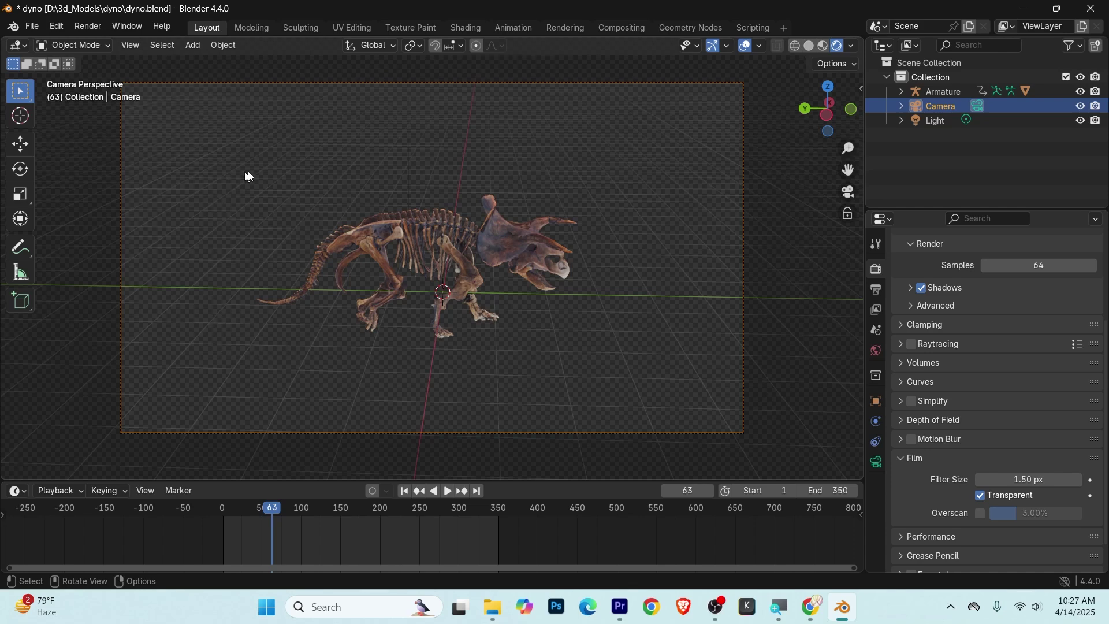
pyautogui.moveTo(272, 510); pyautogui.dragTo(223, 511)
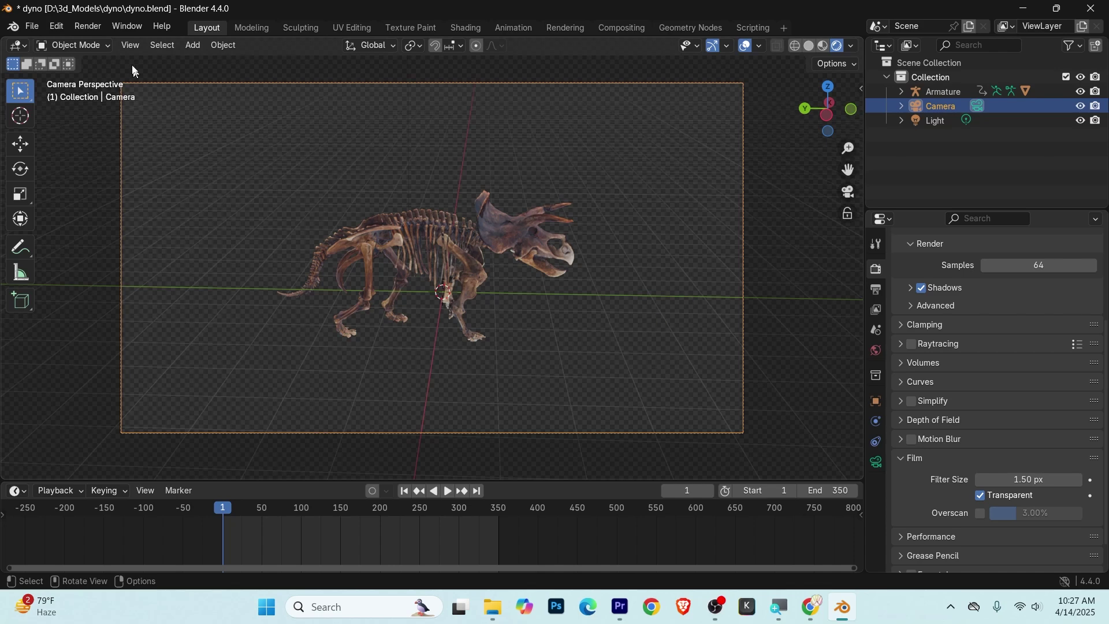
# - Render the animation to PNG frames, closing the render window around frame 125
pyautogui.click(89, 27)
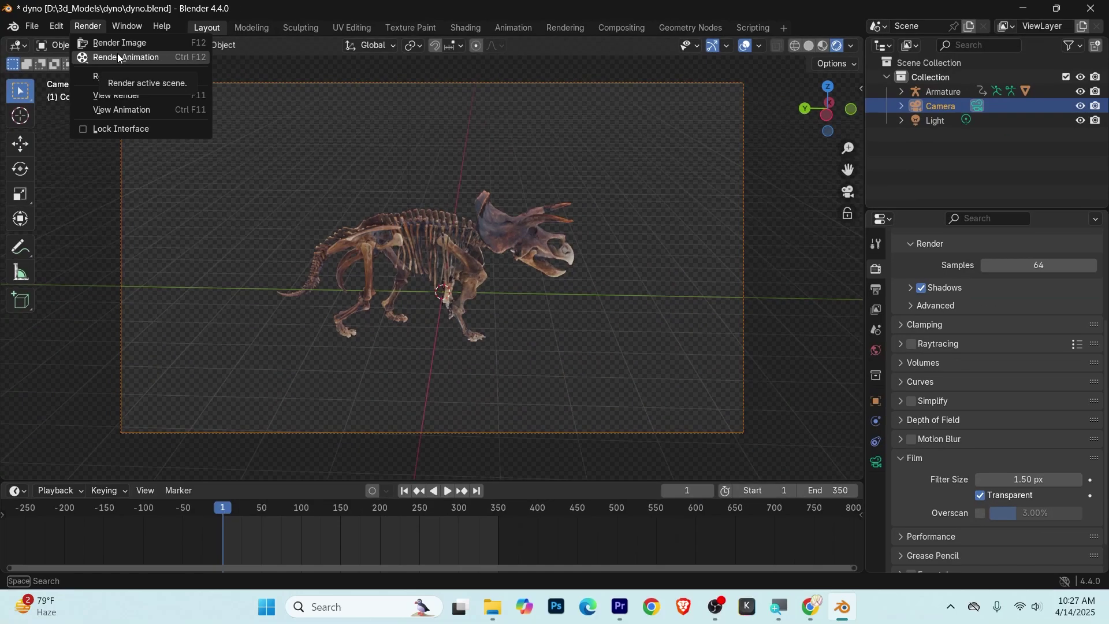
pyautogui.click(119, 57)
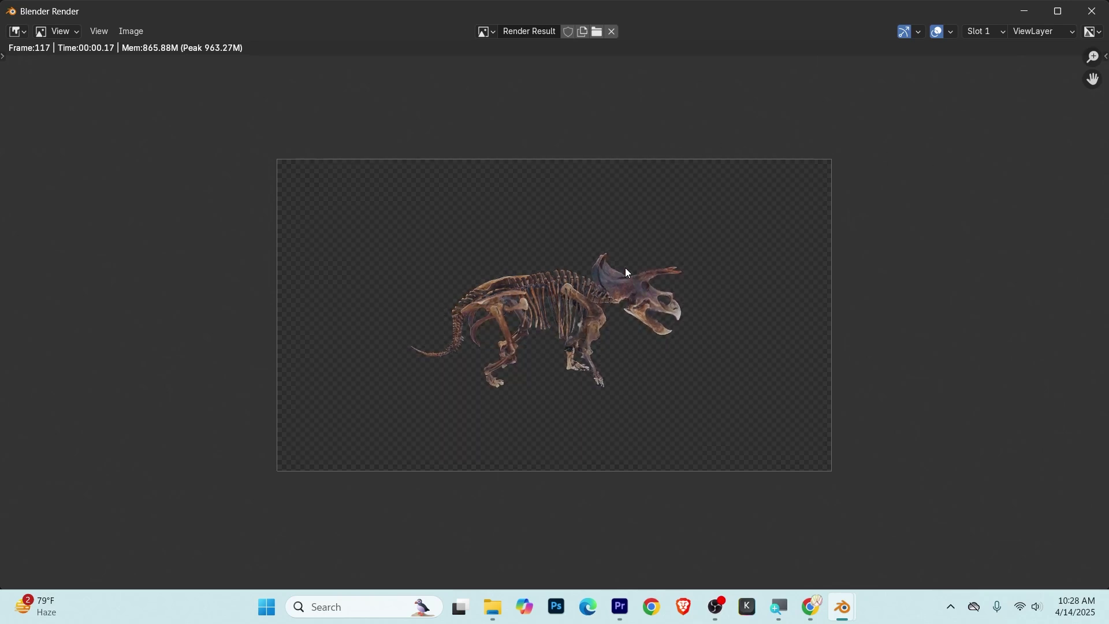
pyautogui.click(1092, 10)
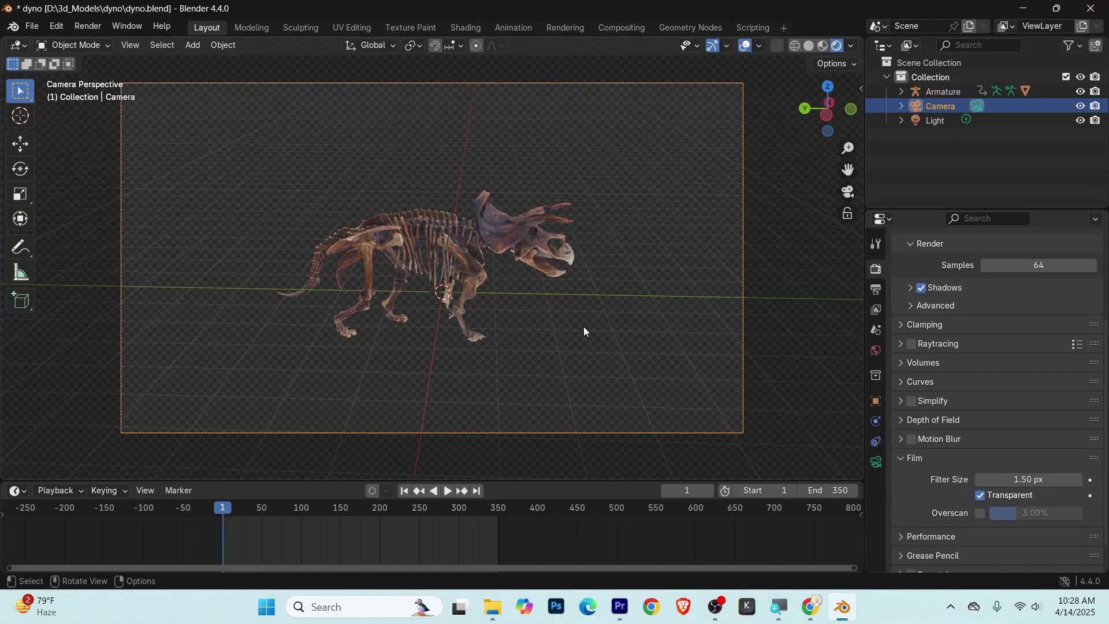
pyautogui.moveTo(491, 607)
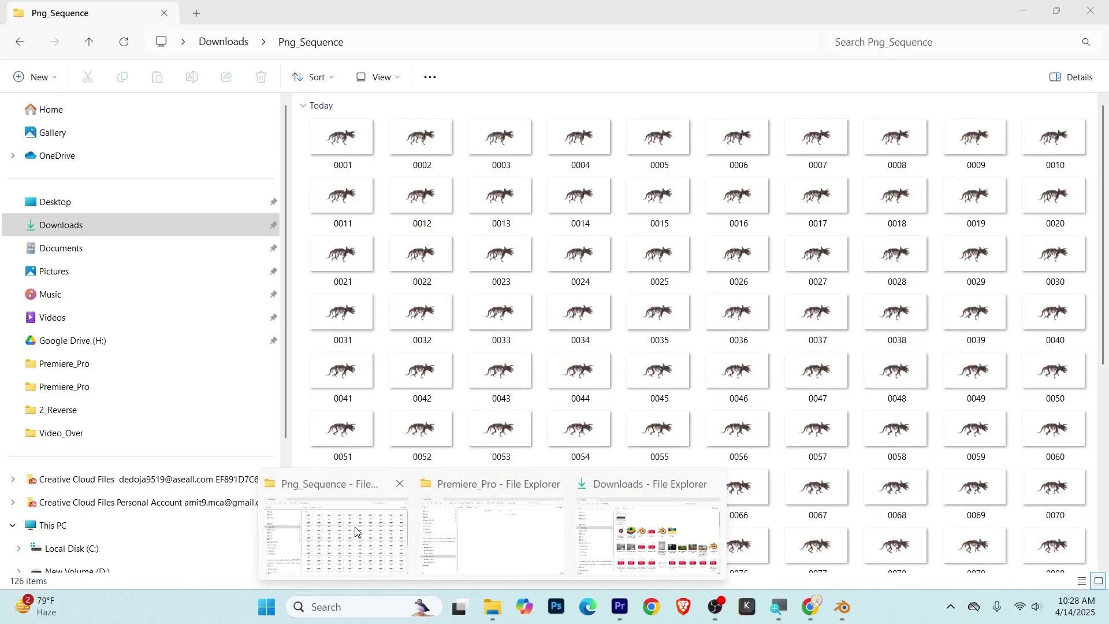
# - Review the 126 rendered frames in Downloads > Png_Sequence, then return to Blender
pyautogui.click(355, 527)
pyautogui.click(90, 45)
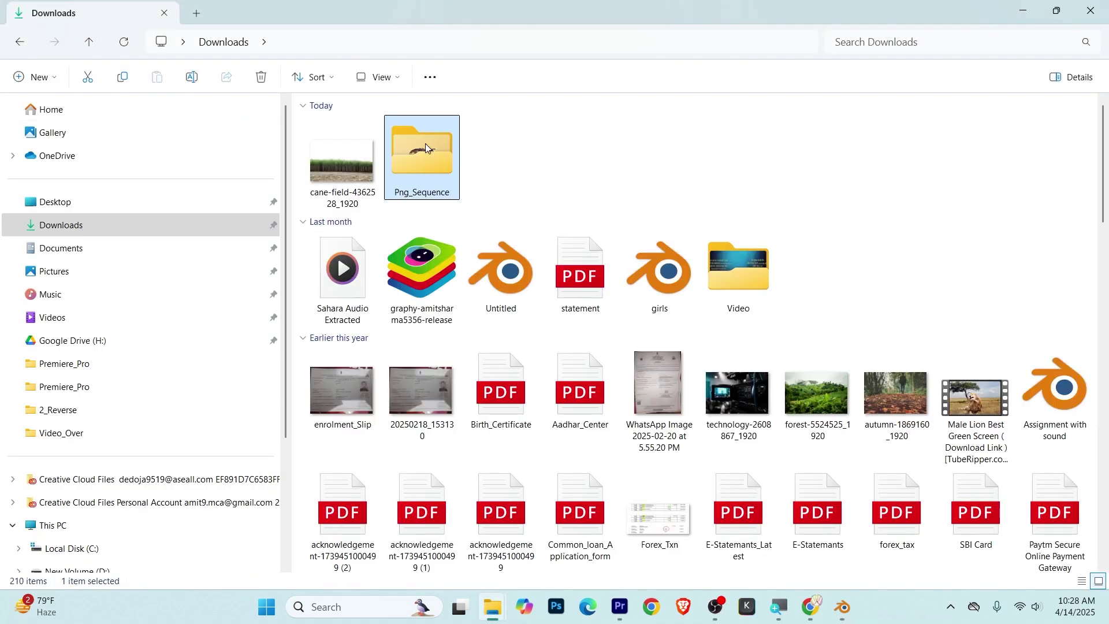
pyautogui.doubleClick(425, 143)
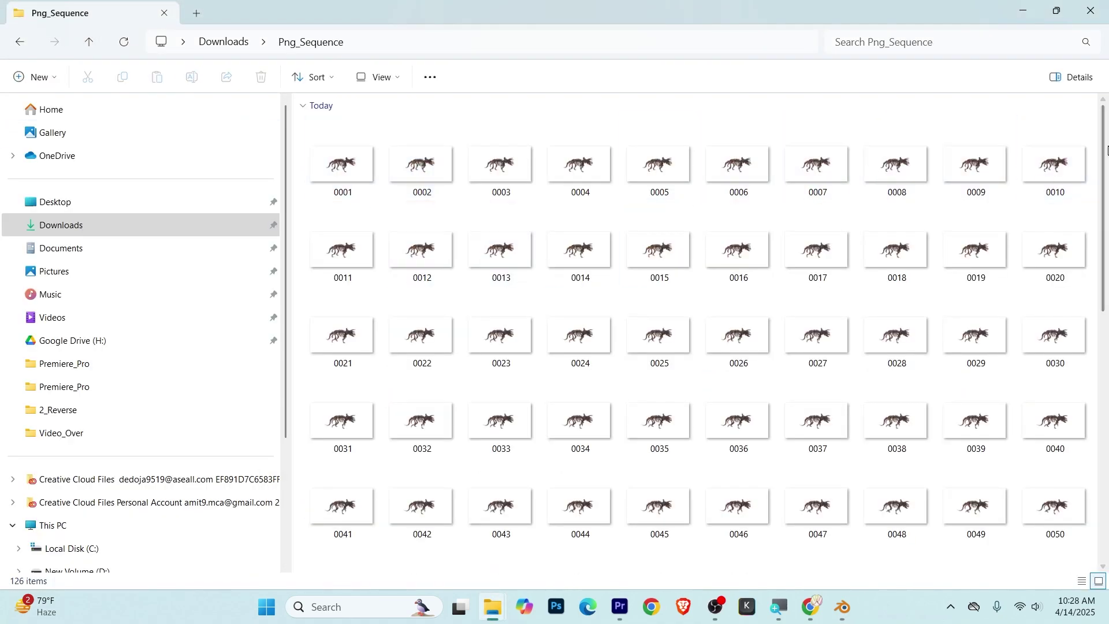
pyautogui.moveTo(1105, 140); pyautogui.dragTo(1107, 381)
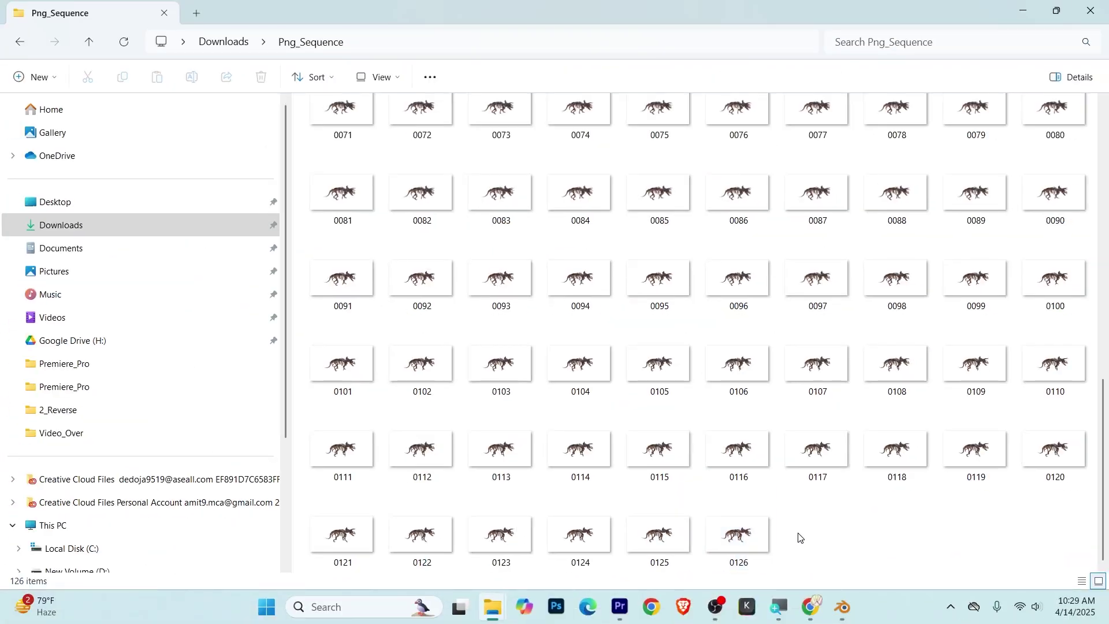
pyautogui.click(842, 607)
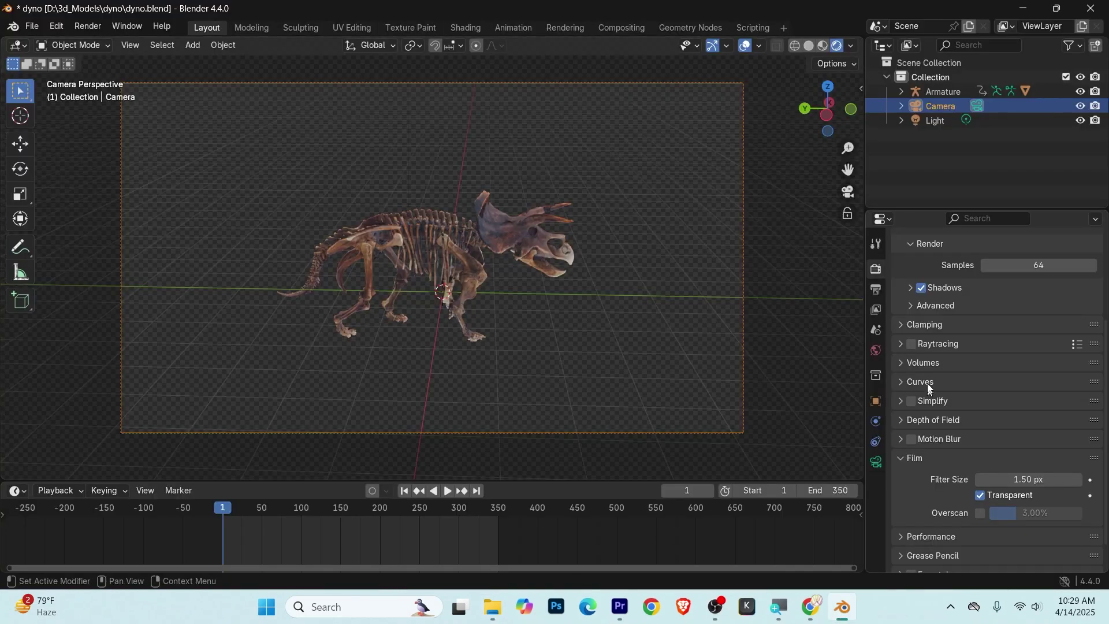
# - In Output properties, set the render Frame Start to 127, keeping the end at 350
pyautogui.click(878, 287)
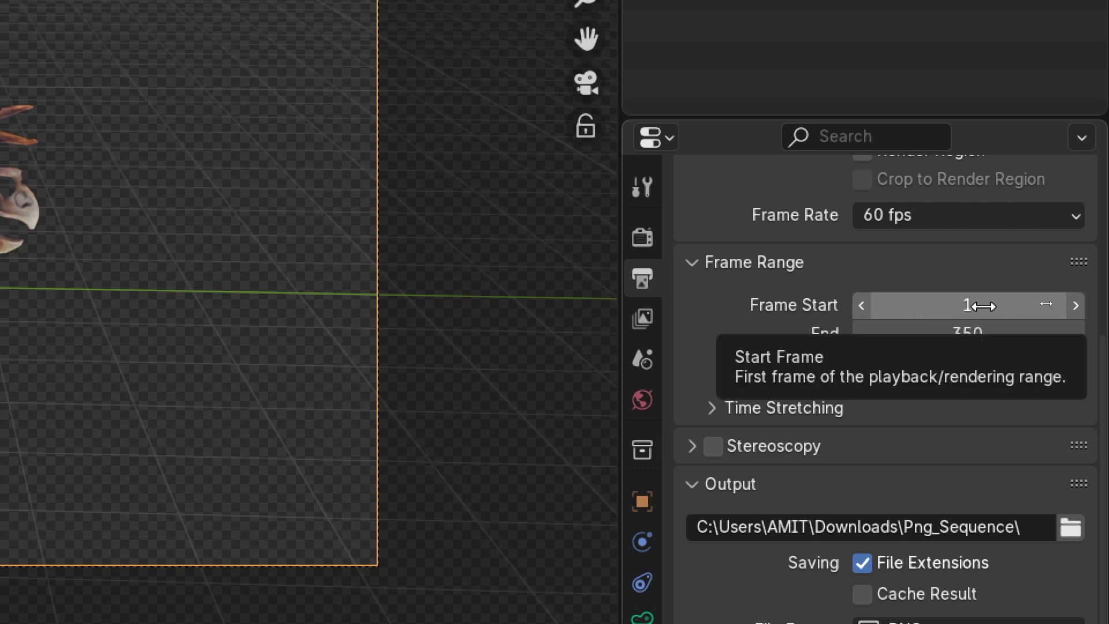
pyautogui.click(982, 306)
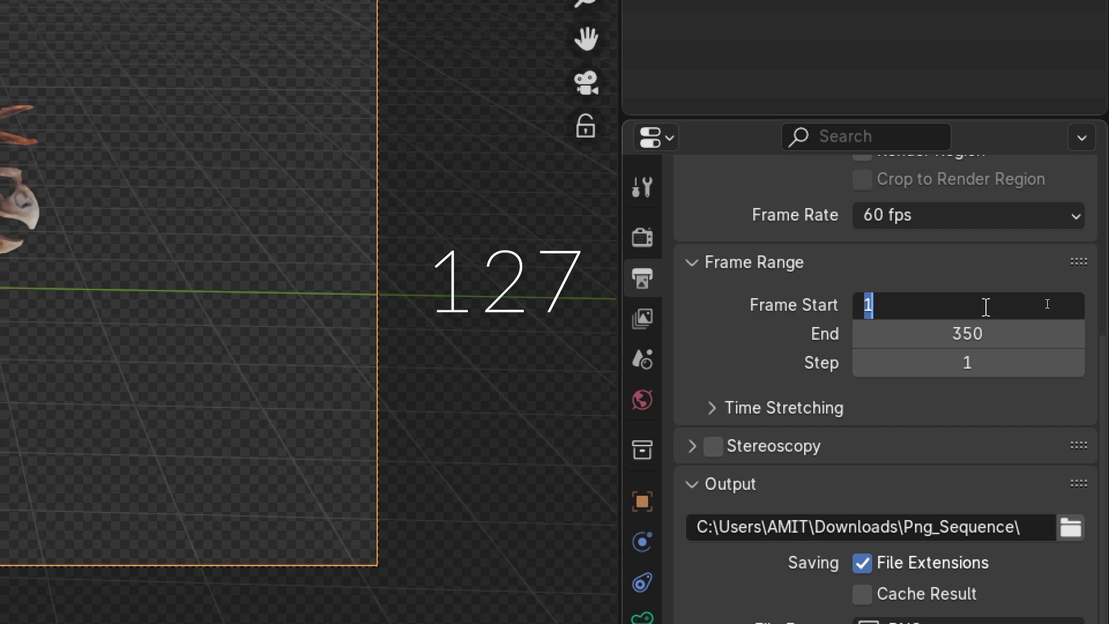
pyautogui.write('127')
pyautogui.click(778, 309)
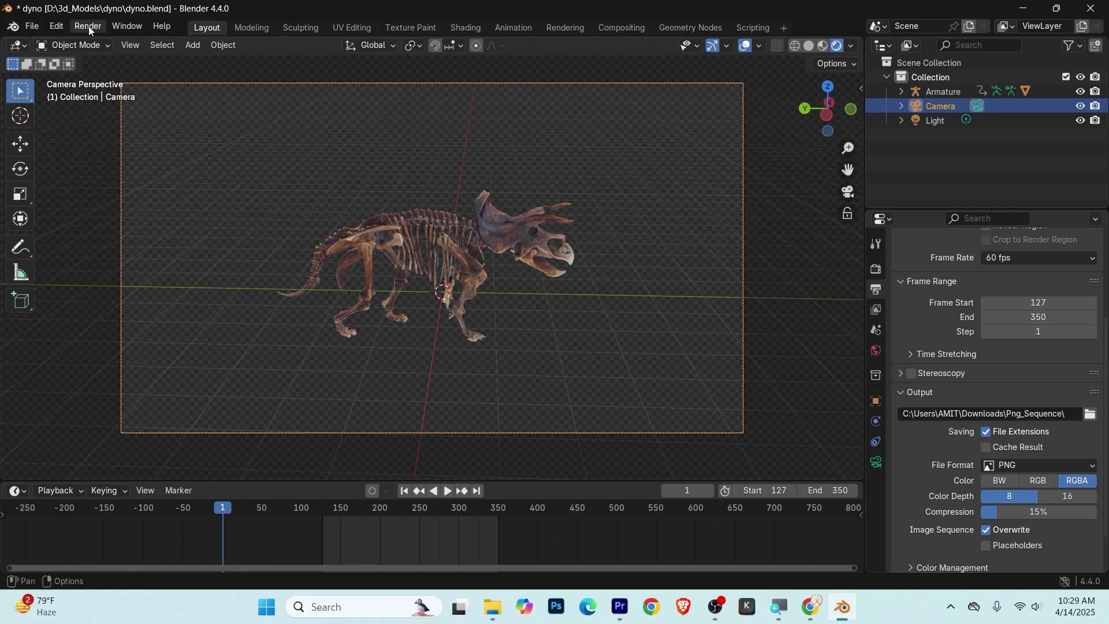
# - Render the remaining animation frames 127–350, then close the render window
pyautogui.click(88, 26)
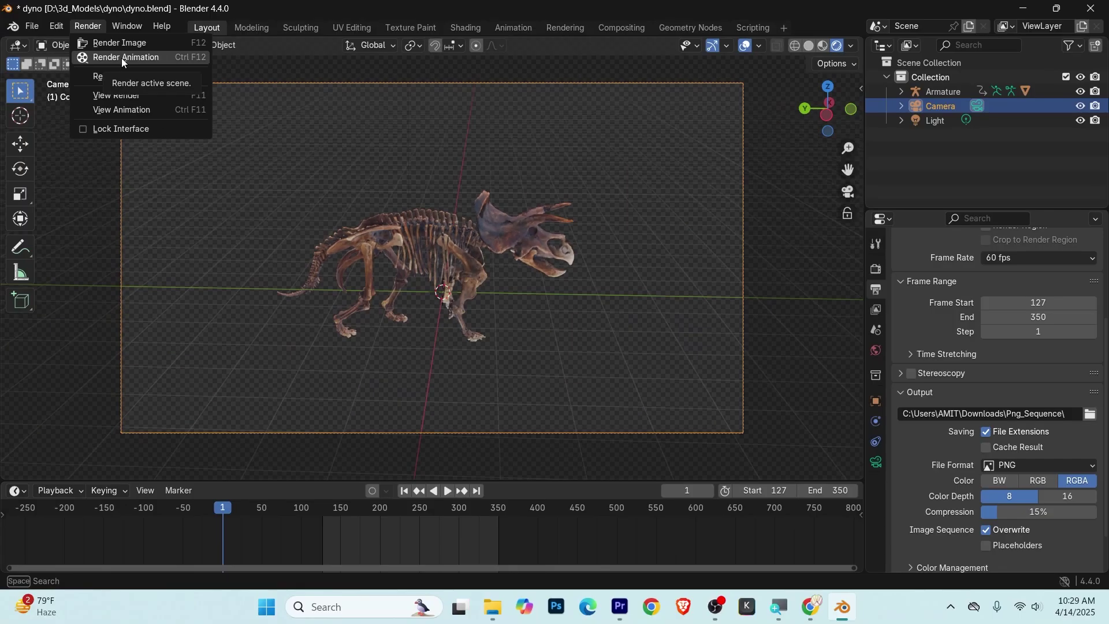
pyautogui.click(122, 58)
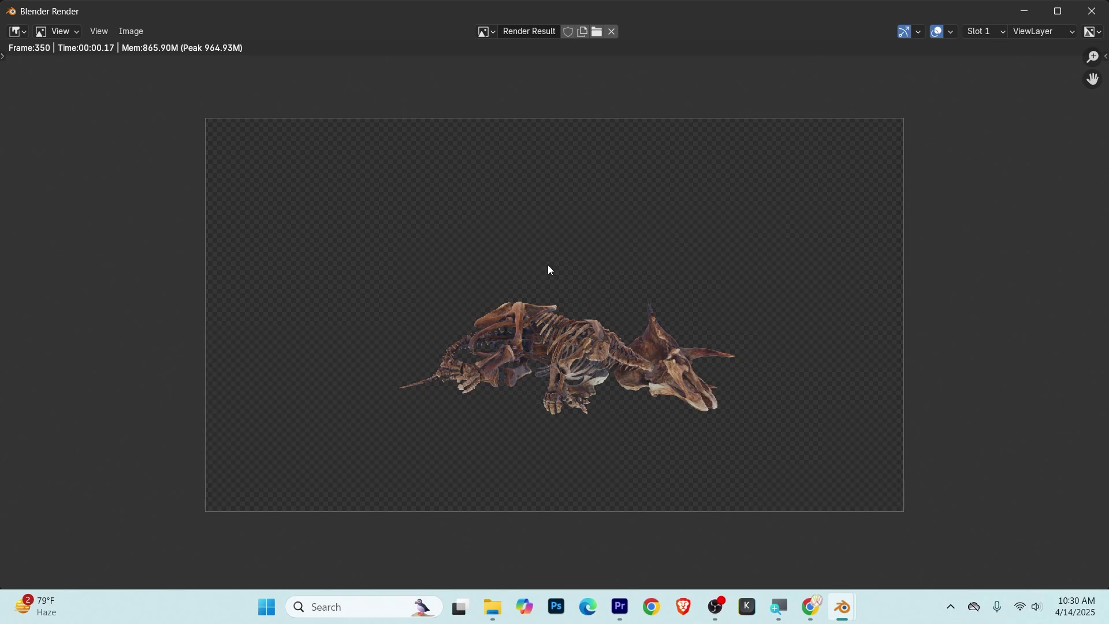
pyautogui.click(1091, 11)
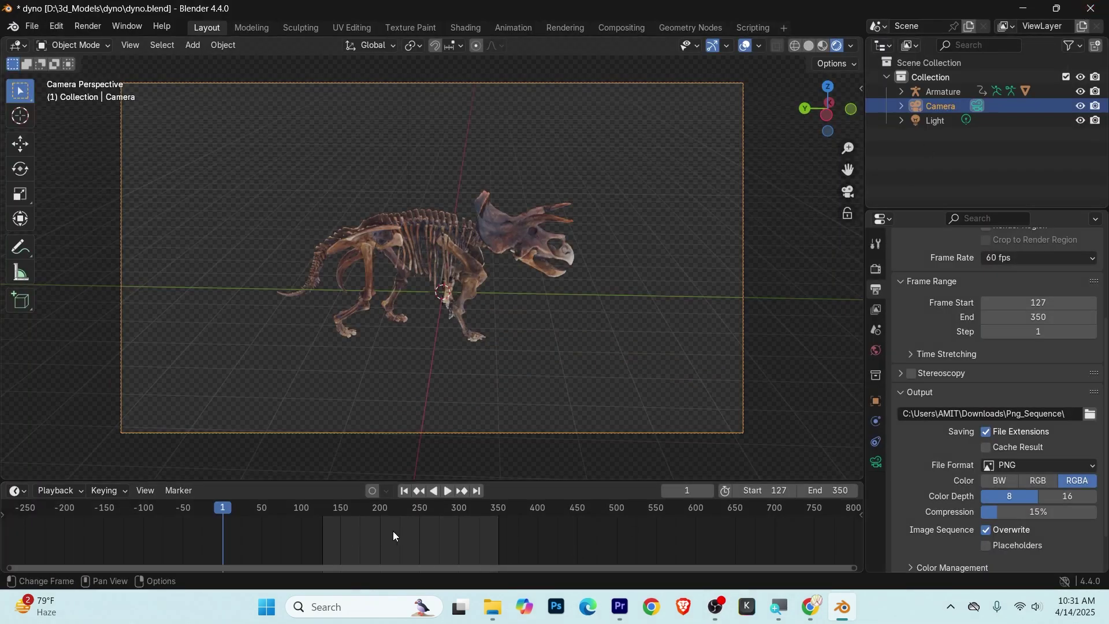
pyautogui.moveTo(492, 607)
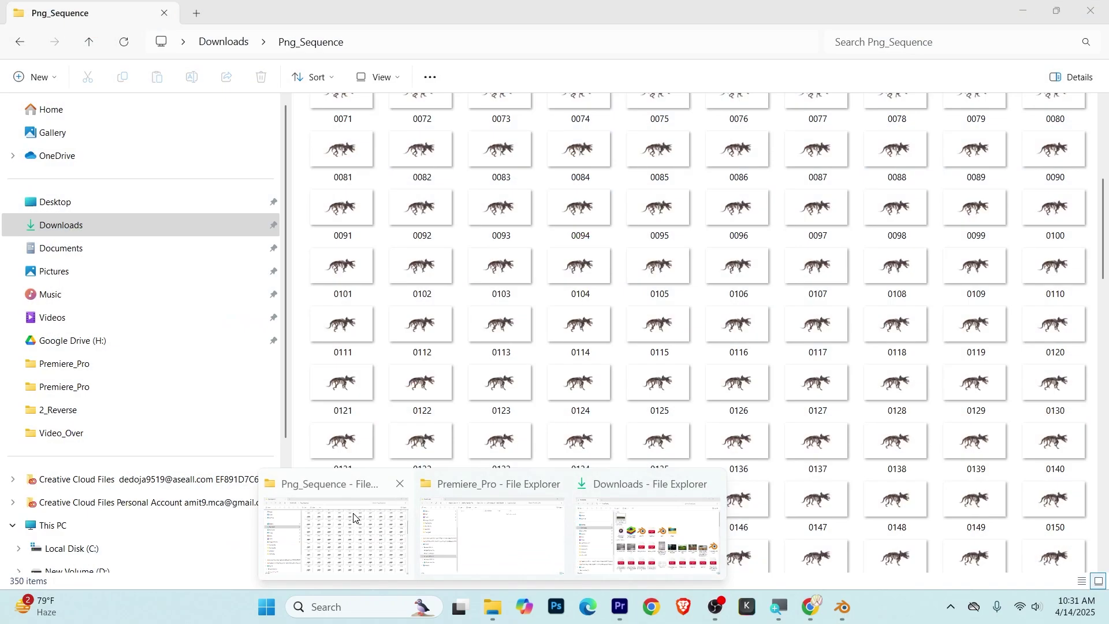
# - Scroll to the end of the Png_Sequence folder and select the last frame, 0350
pyautogui.click(338, 534)
pyautogui.scroll(-10, 793, 393)
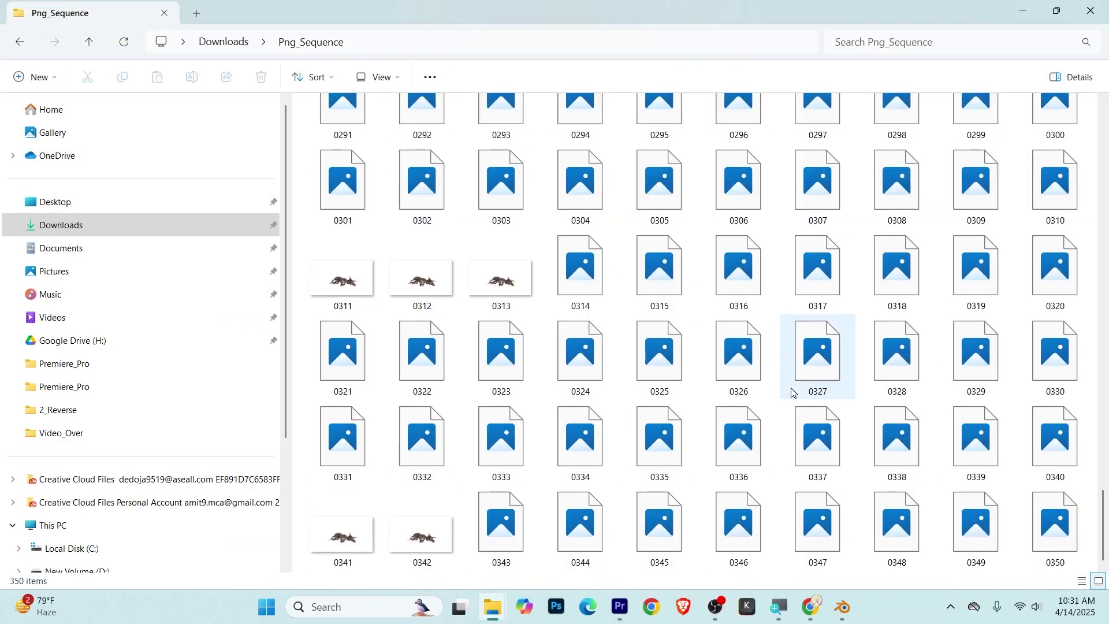
pyautogui.click(1069, 542)
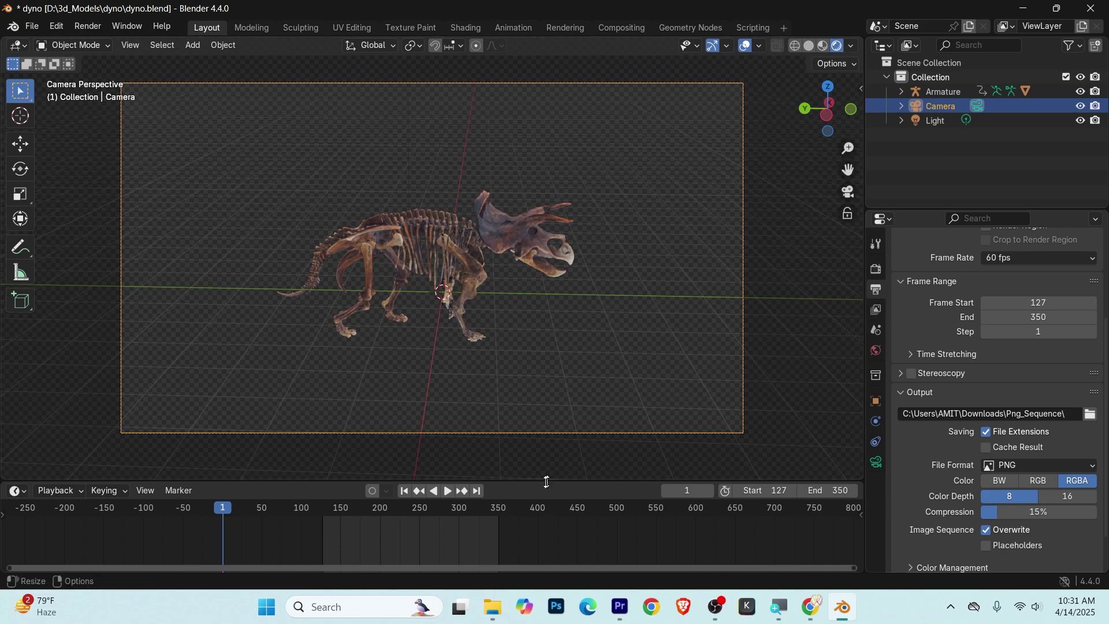
# - Move the current frame to 130 and reset the render Frame Start to 1
pyautogui.scroll(3, 370, 531)
pyautogui.scroll(3, 283, 540)
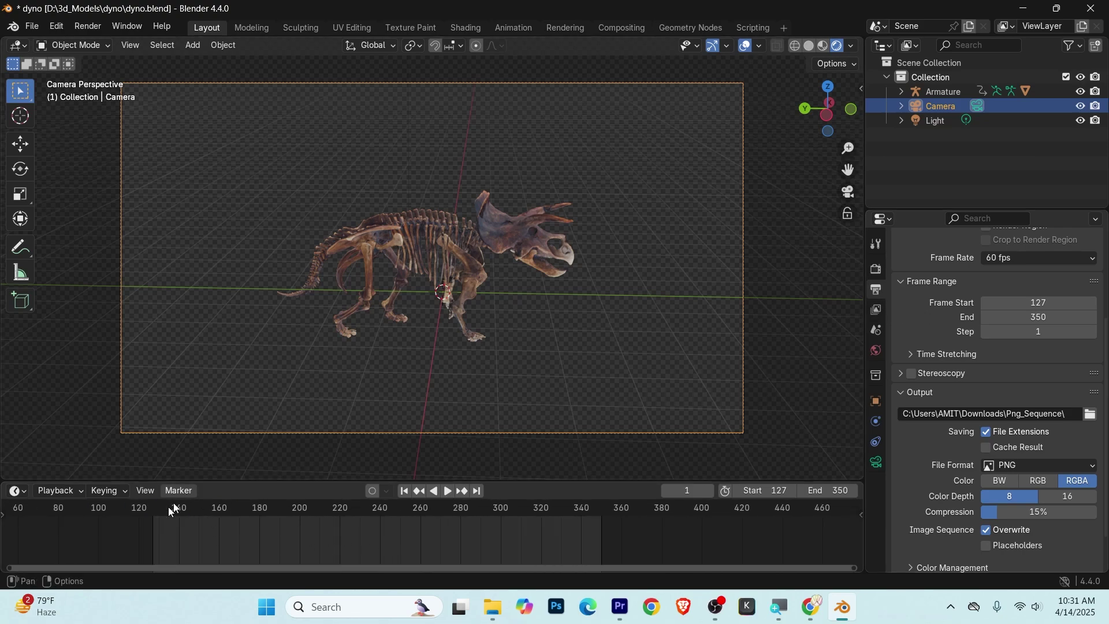
pyautogui.click(159, 540)
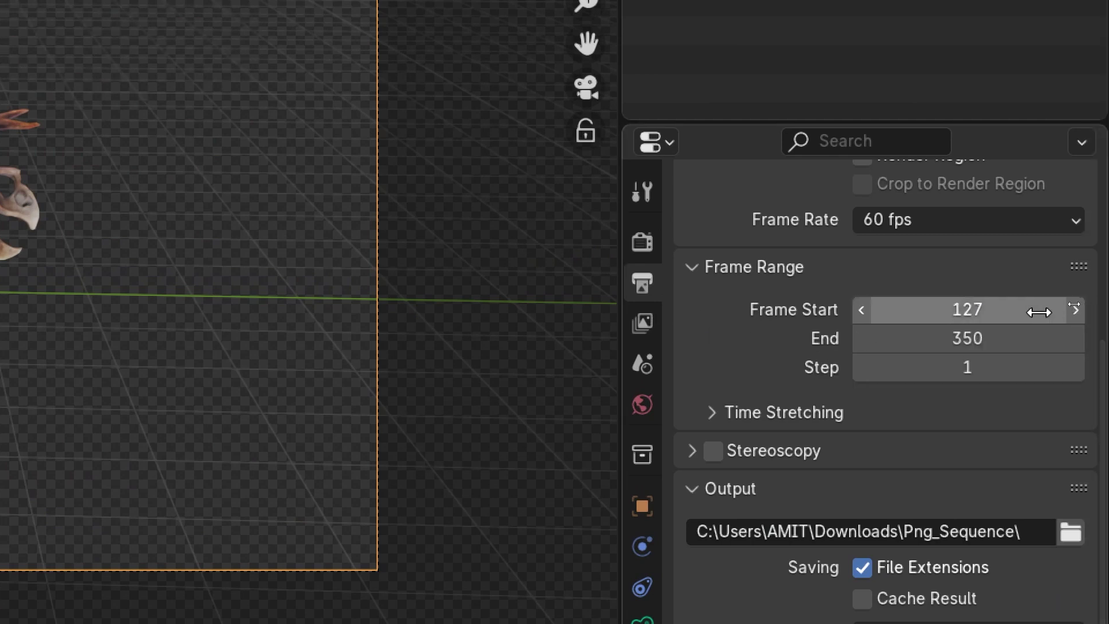
pyautogui.click(1041, 311)
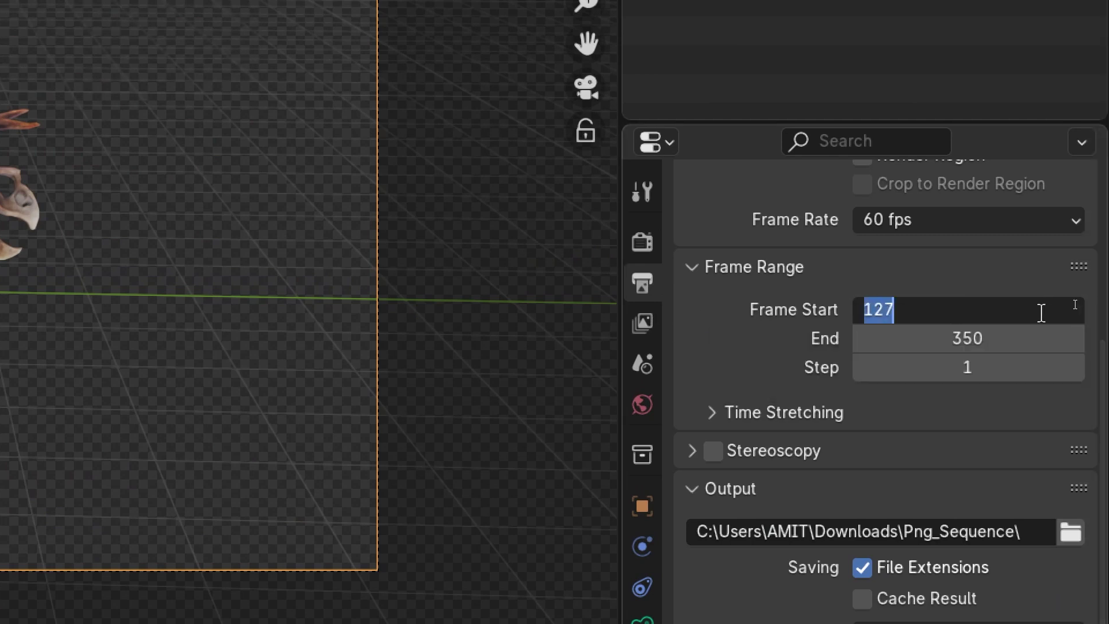
pyautogui.write('1')
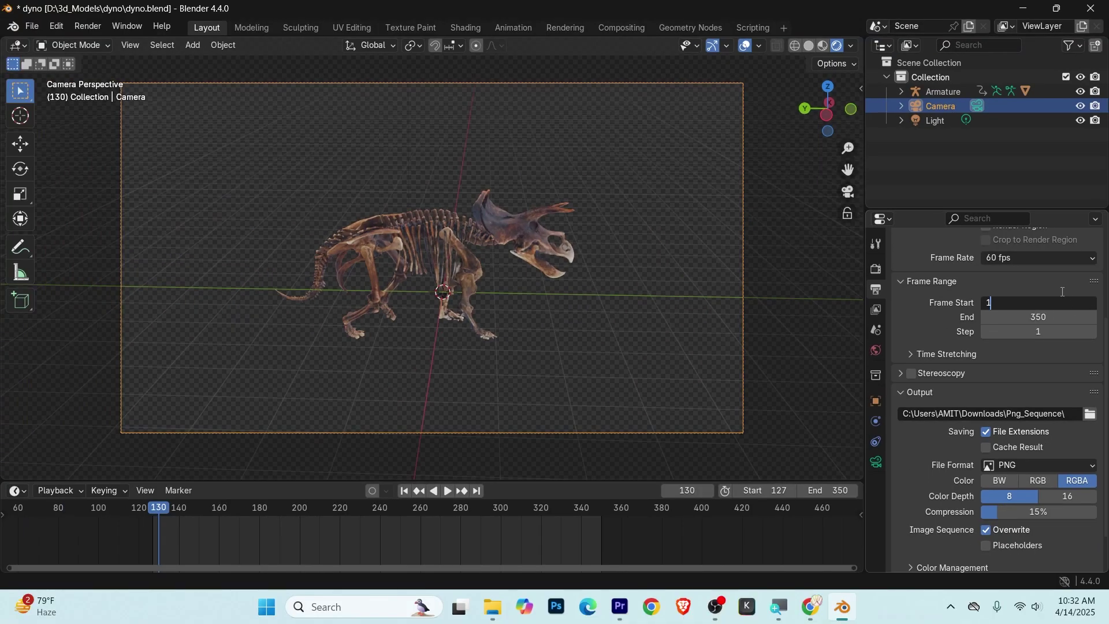
pyautogui.press('Return')
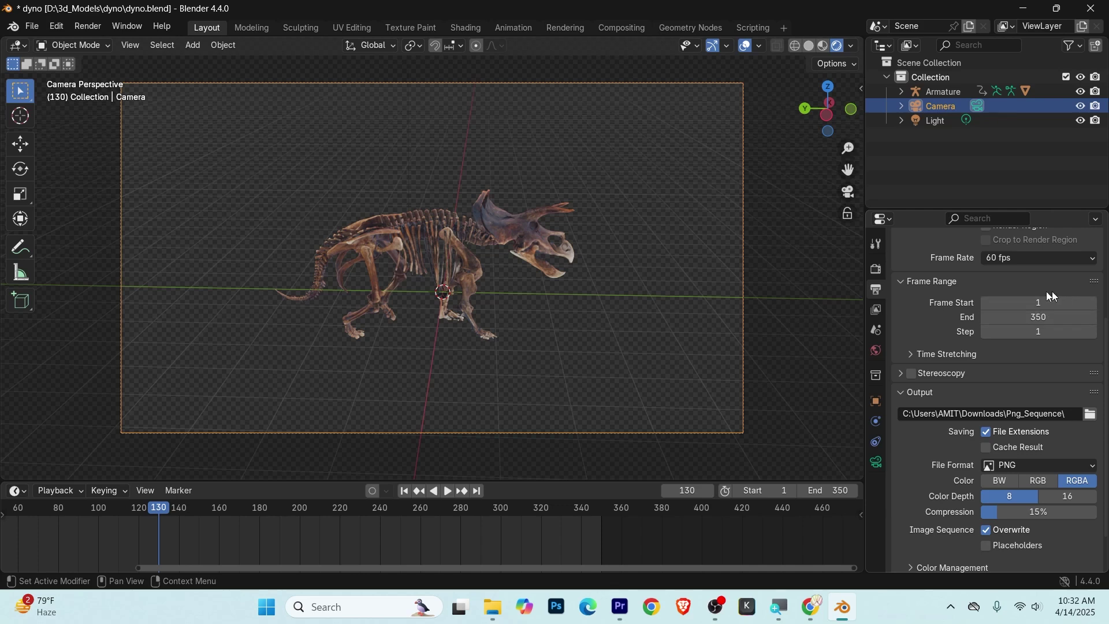
pyautogui.click(90, 25)
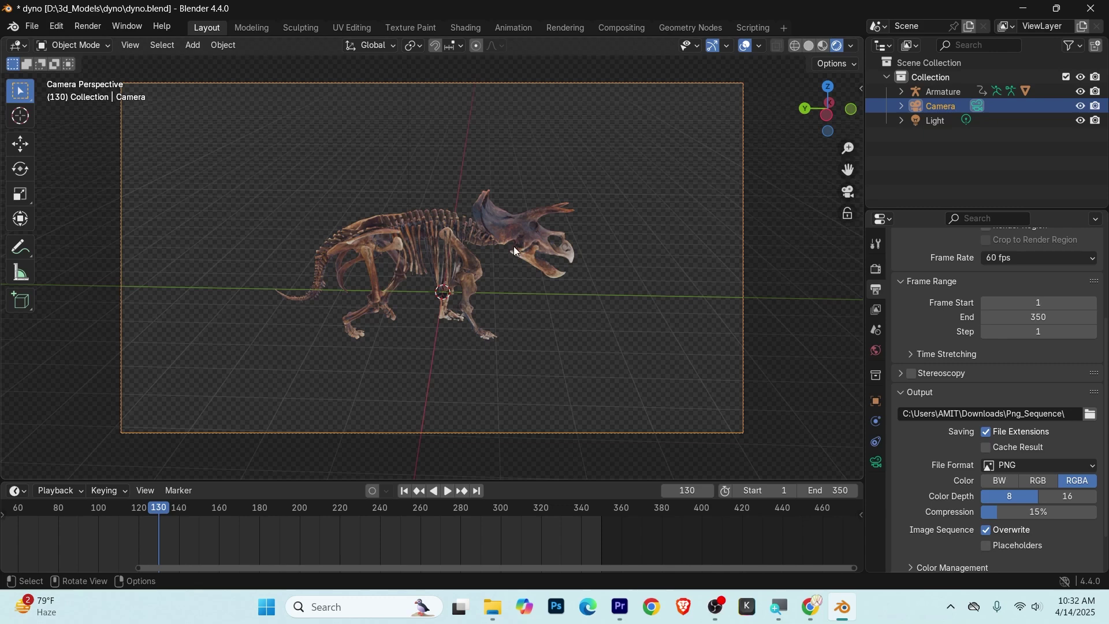
pyautogui.moveTo(491, 606)
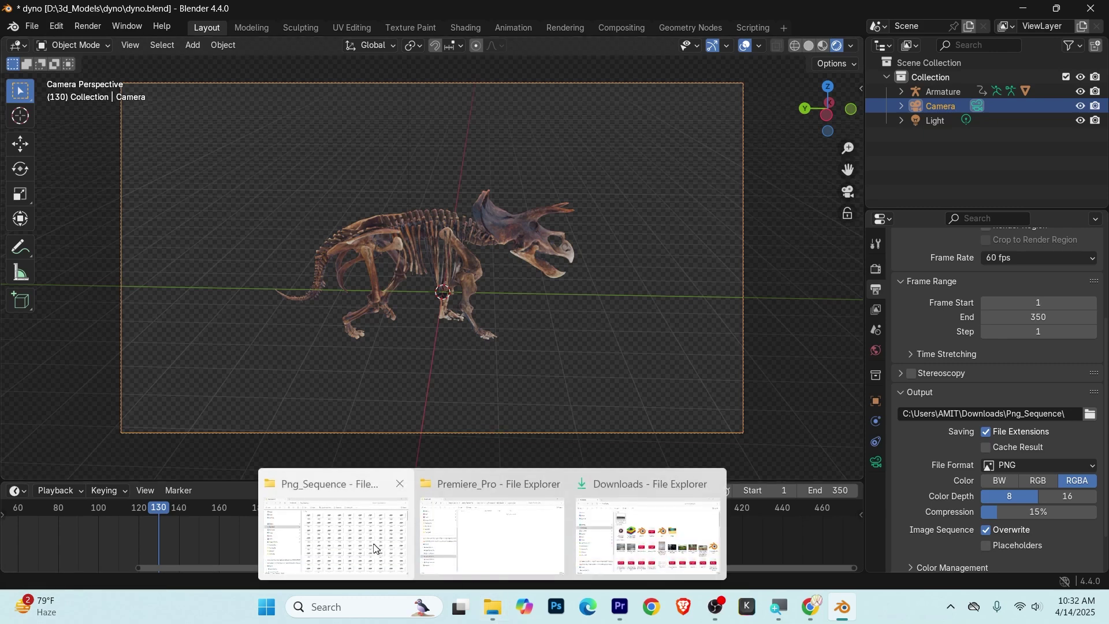
pyautogui.click(374, 548)
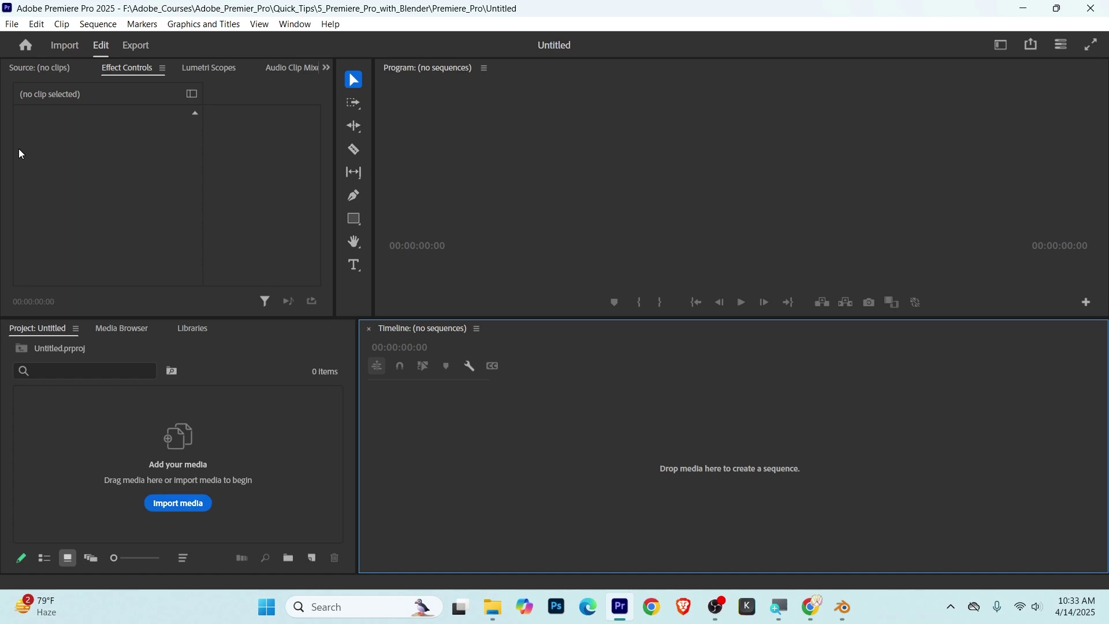
# - Start a Premiere Pro import and browse to the Downloads > Png_Sequence folder
pyautogui.click(12, 24)
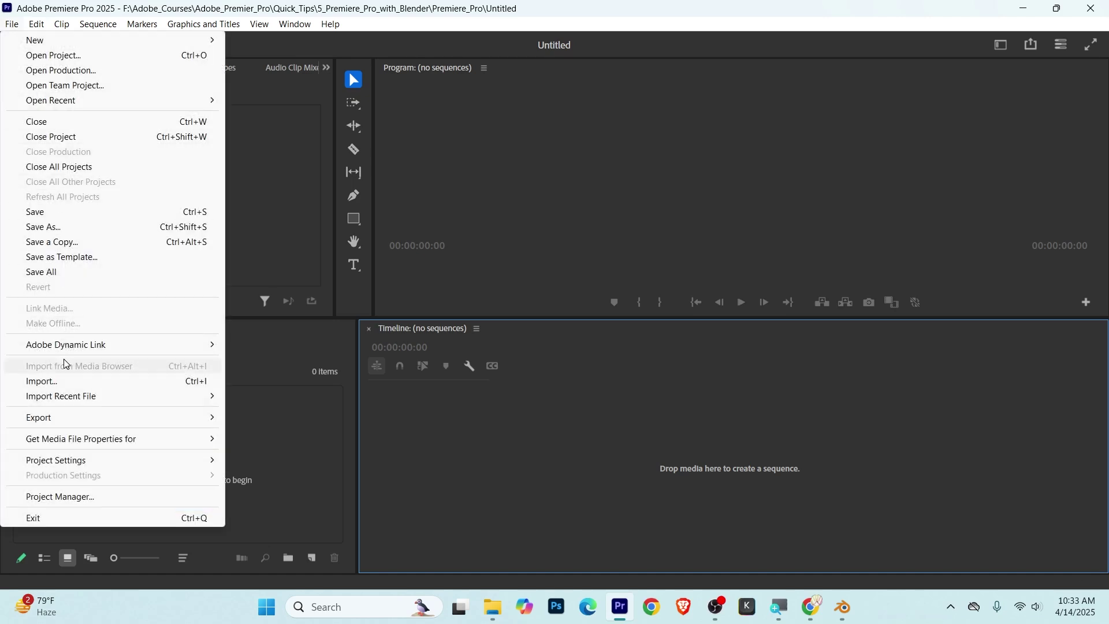
pyautogui.click(95, 386)
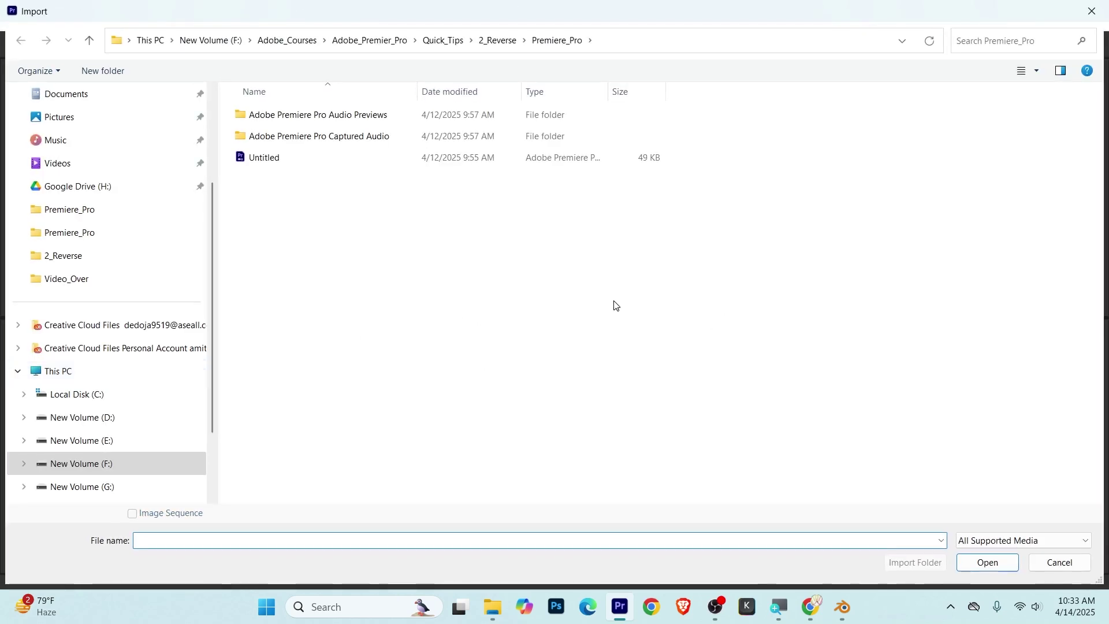
pyautogui.moveTo(213, 360); pyautogui.dragTo(213, 231)
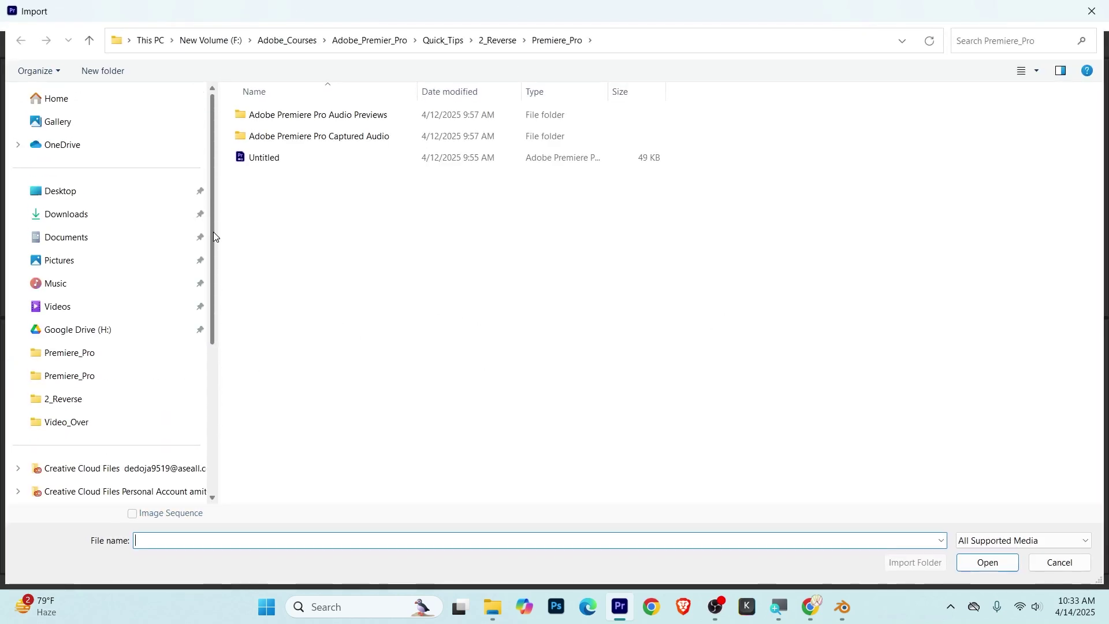
pyautogui.click(112, 215)
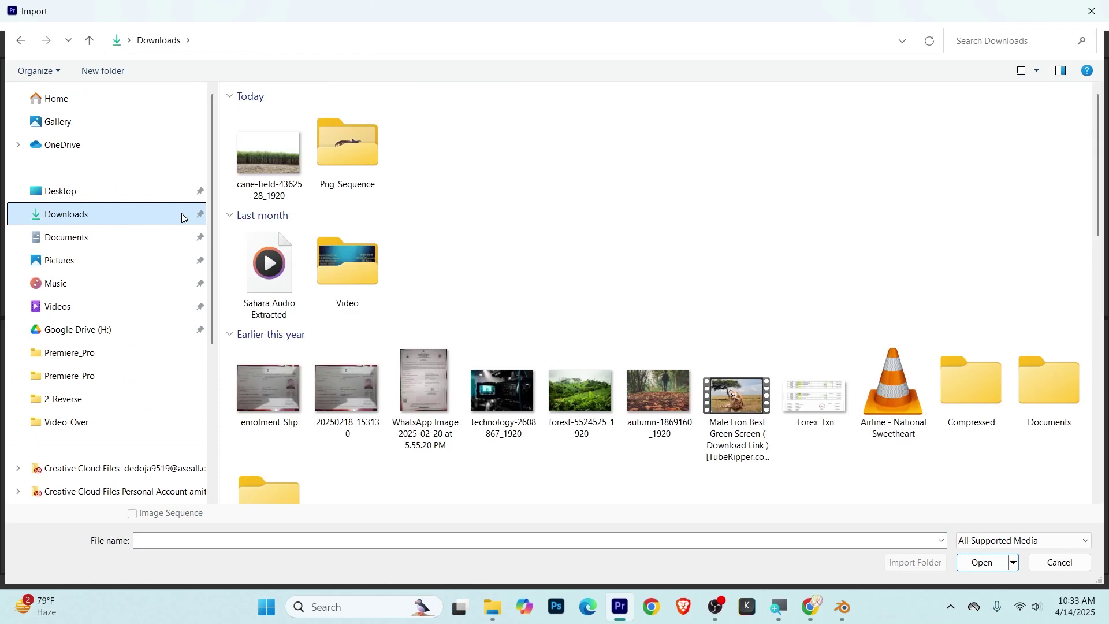
pyautogui.doubleClick(354, 146)
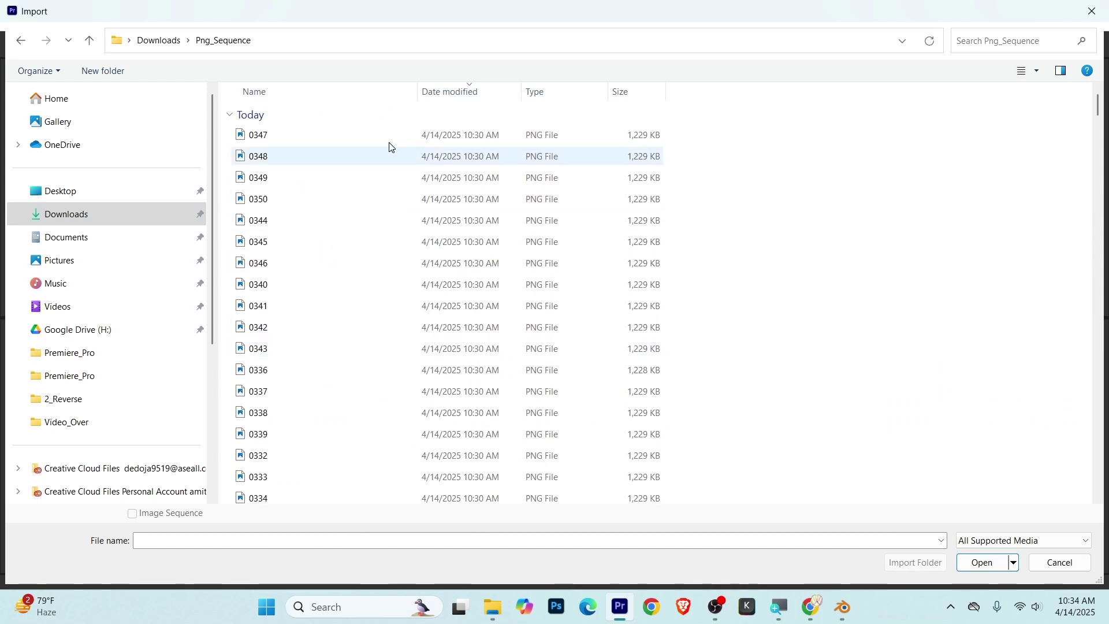
# - Show the Import dialog's frames as Large icons and scroll through the thumbnails
pyautogui.click(1037, 70)
pyautogui.click(1049, 44)
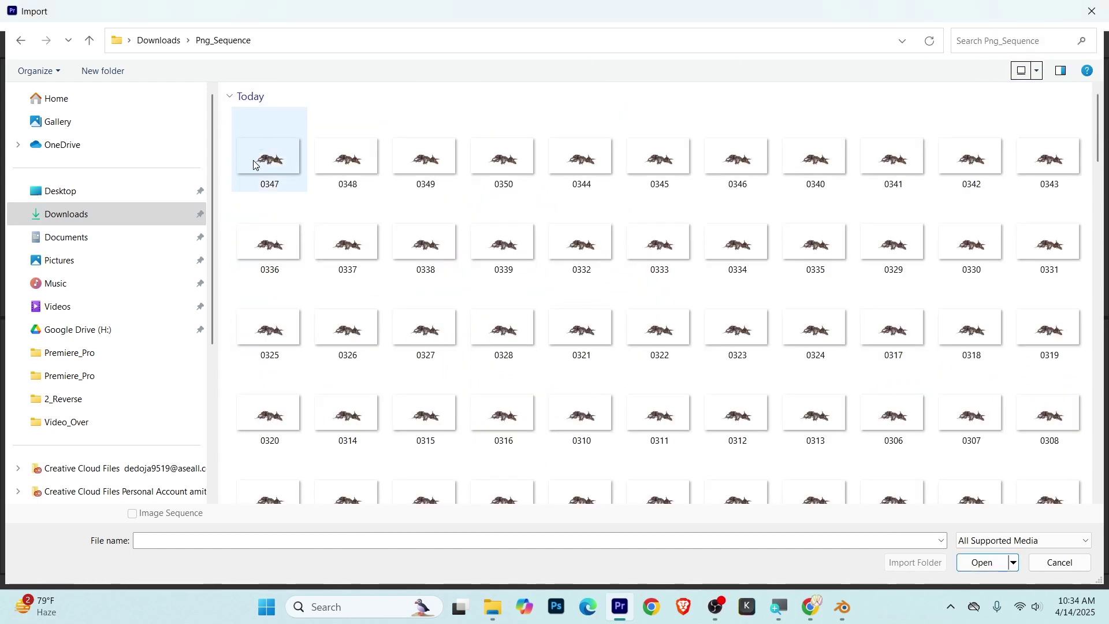
pyautogui.moveTo(1097, 139); pyautogui.dragTo(1098, 462)
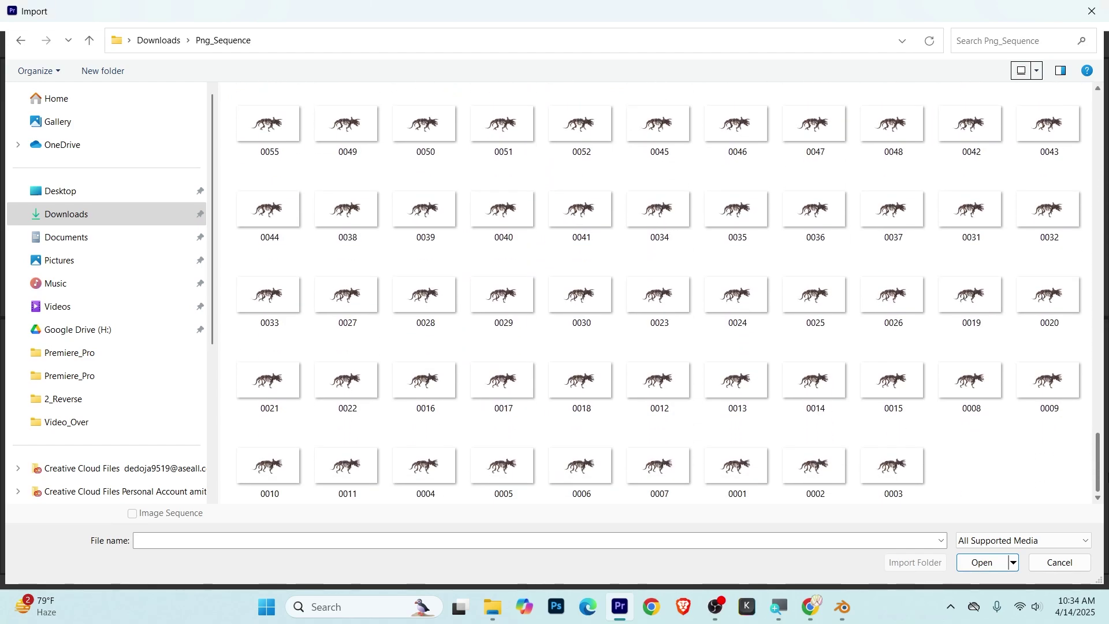
pyautogui.scroll(10, 355, 214)
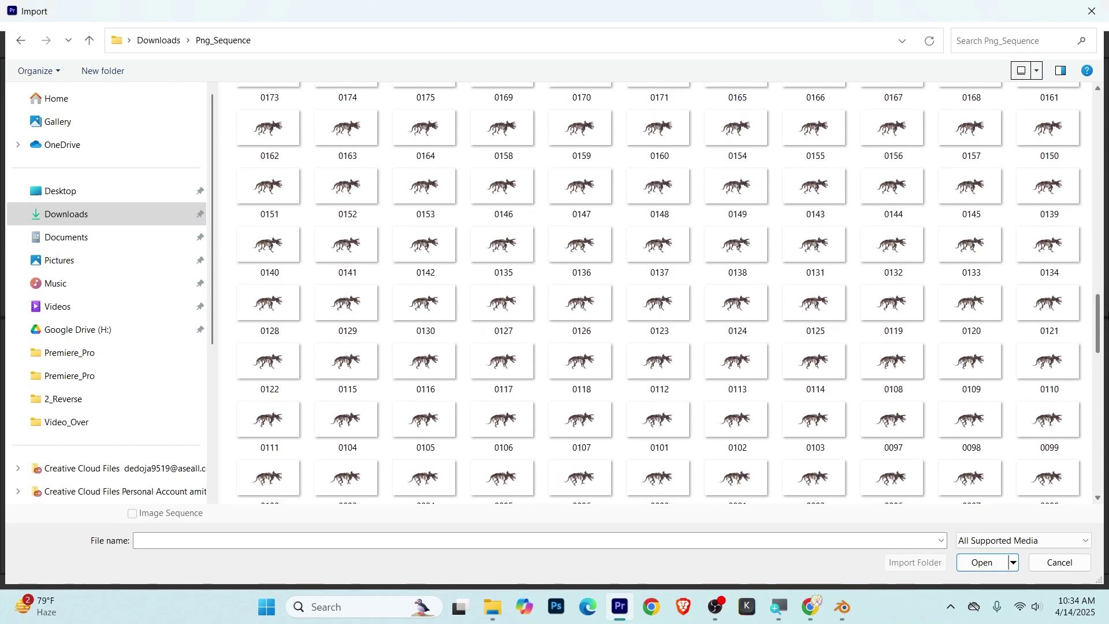
pyautogui.scroll(10, 355, 214)
pyautogui.scroll(2, 355, 214)
# - Sort the Import dialog's frames by Name in Ascending order
pyautogui.click(660, 276)
pyautogui.scroll(-20, 990, 470)
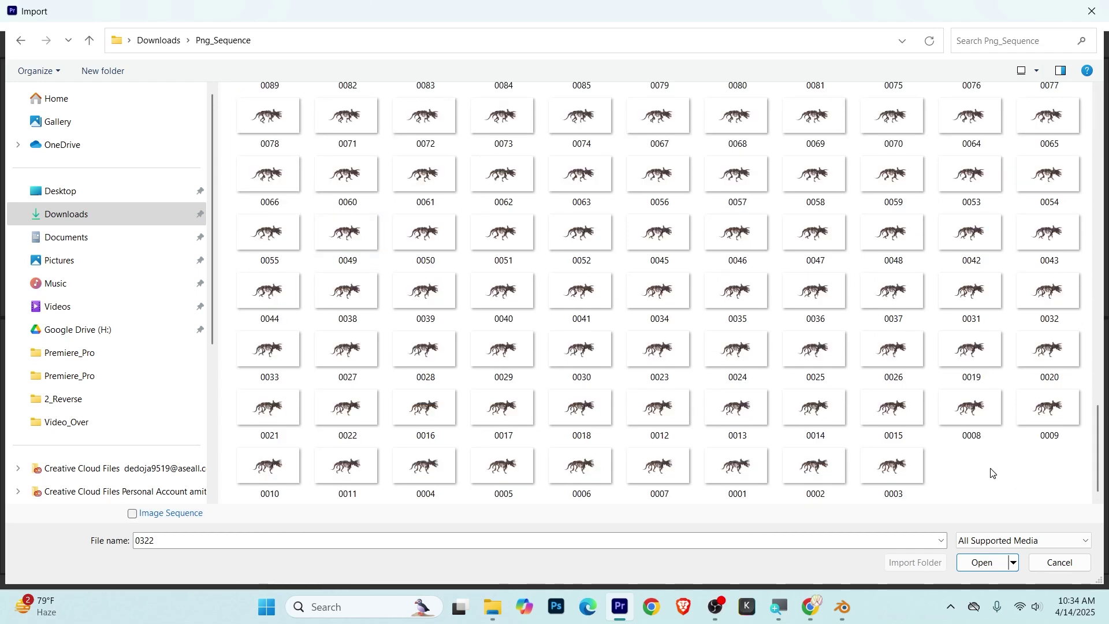
pyautogui.rightClick(991, 473)
pyautogui.moveTo(991, 307)
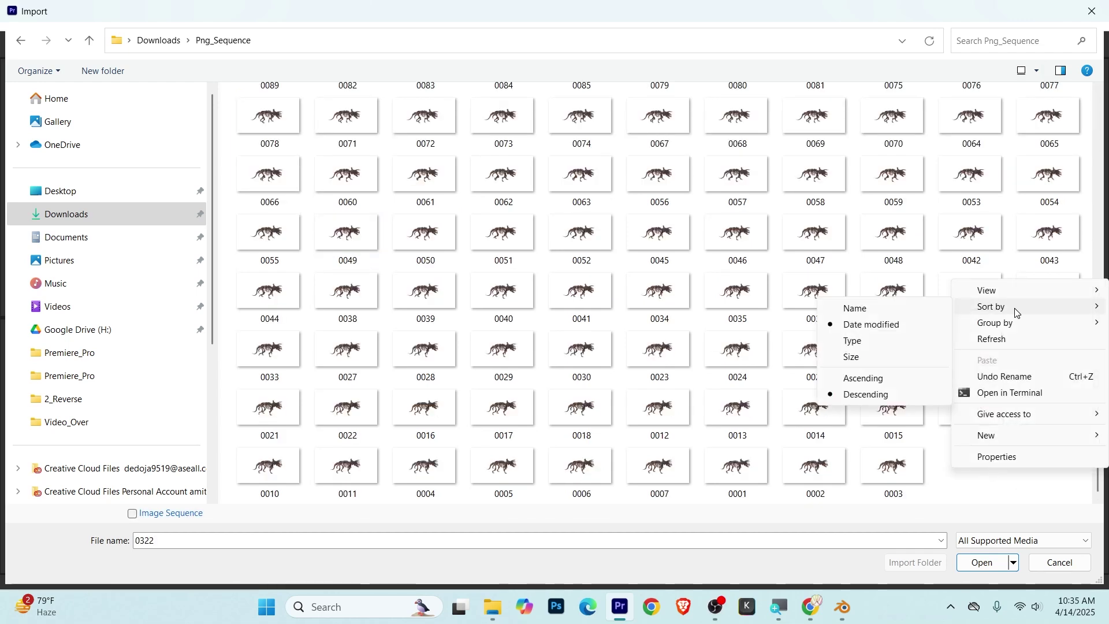
pyautogui.click(905, 309)
pyautogui.click(274, 133)
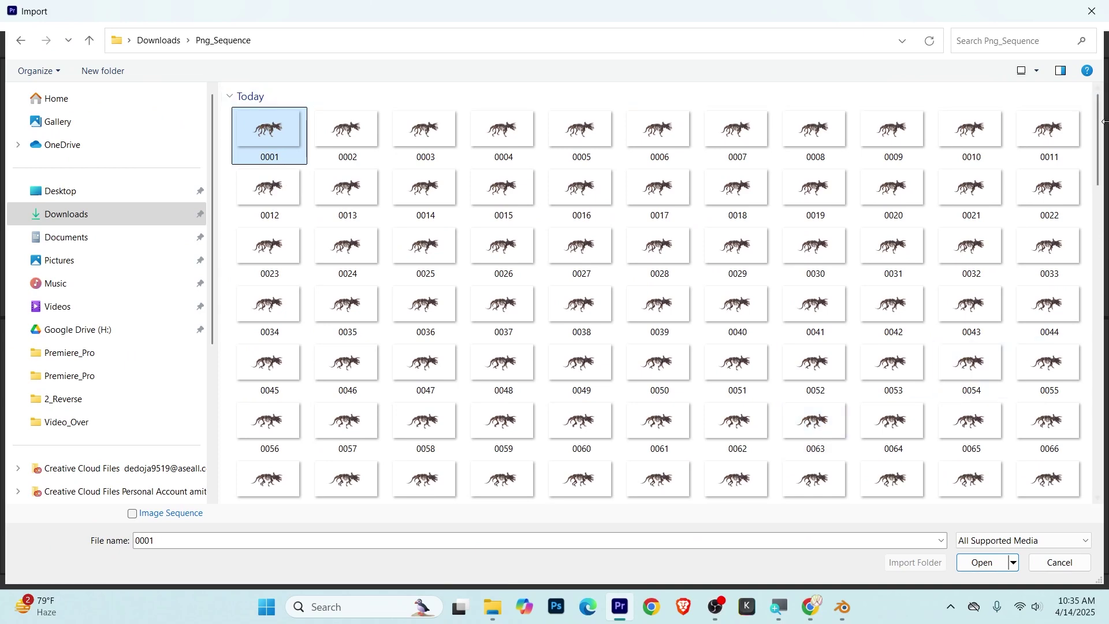
# - Verify the sort order and scroll back to the top of the frame list
pyautogui.moveTo(1102, 147); pyautogui.dragTo(1099, 480)
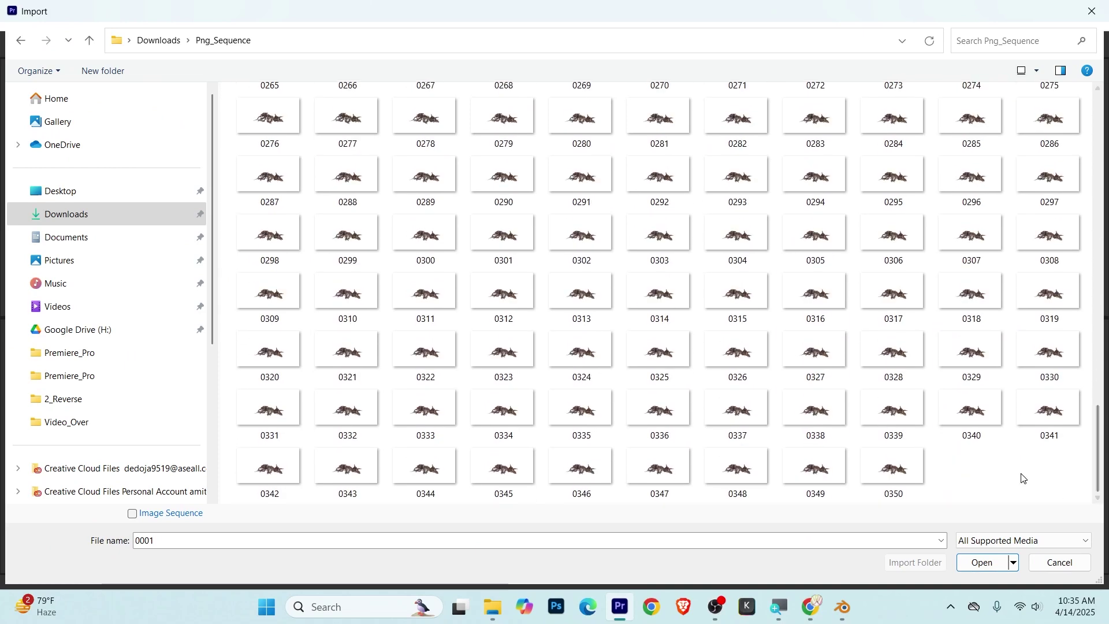
pyautogui.rightClick(1020, 476)
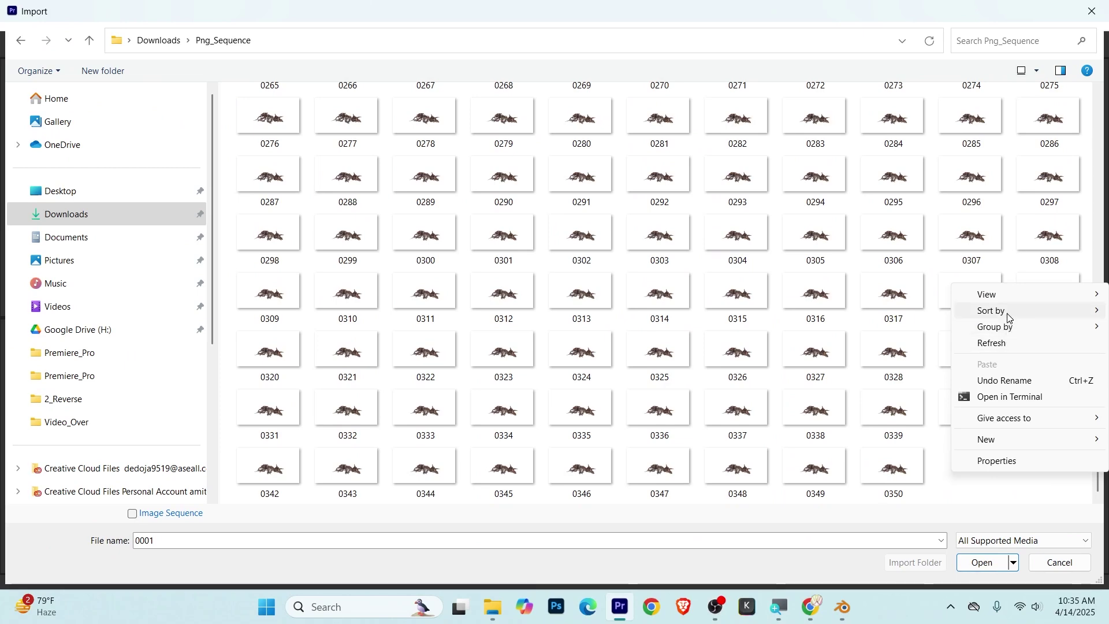
pyautogui.moveTo(990, 310)
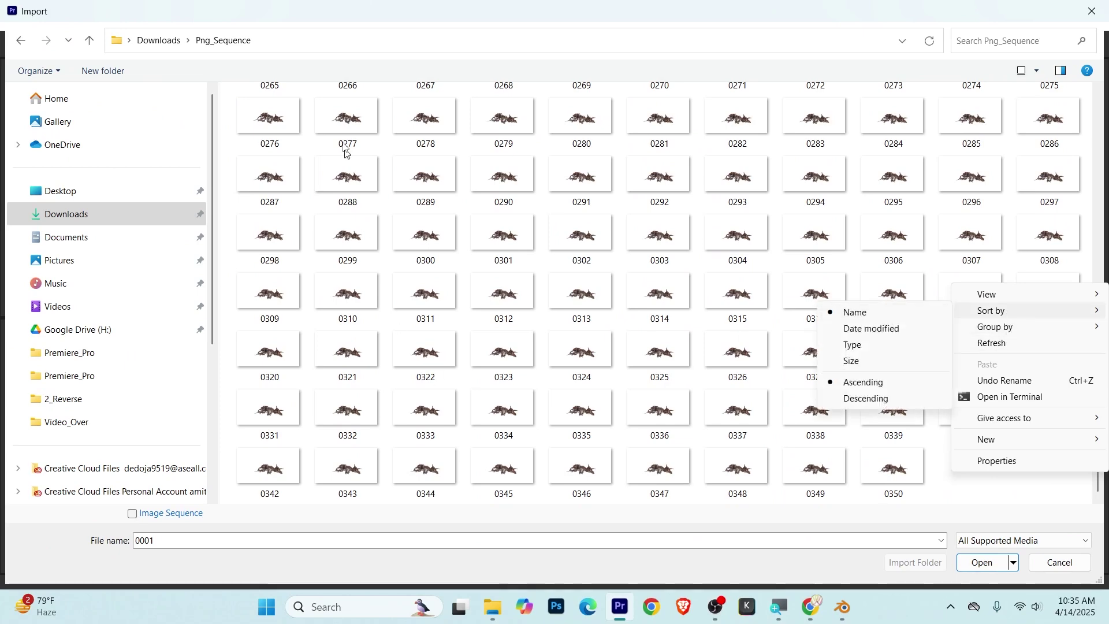
pyautogui.click(1023, 491)
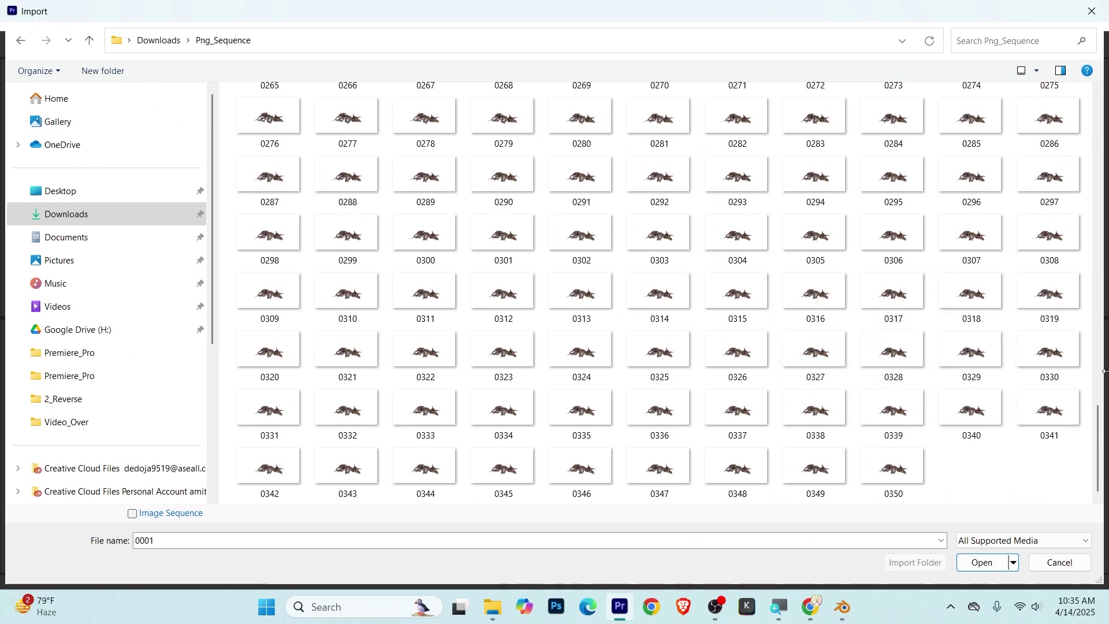
pyautogui.scroll(1, 1100, 415)
pyautogui.moveTo(1099, 415); pyautogui.dragTo(1099, 110)
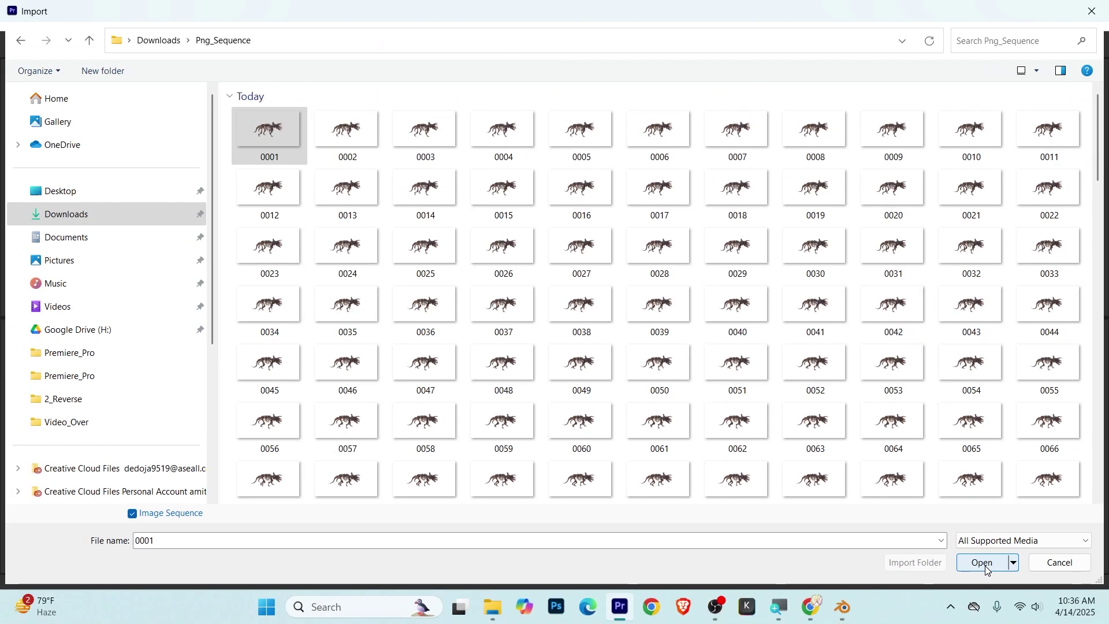
# - Import 0001.png as an image sequence, drop it into a new timeline, and play it
pyautogui.click(987, 563)
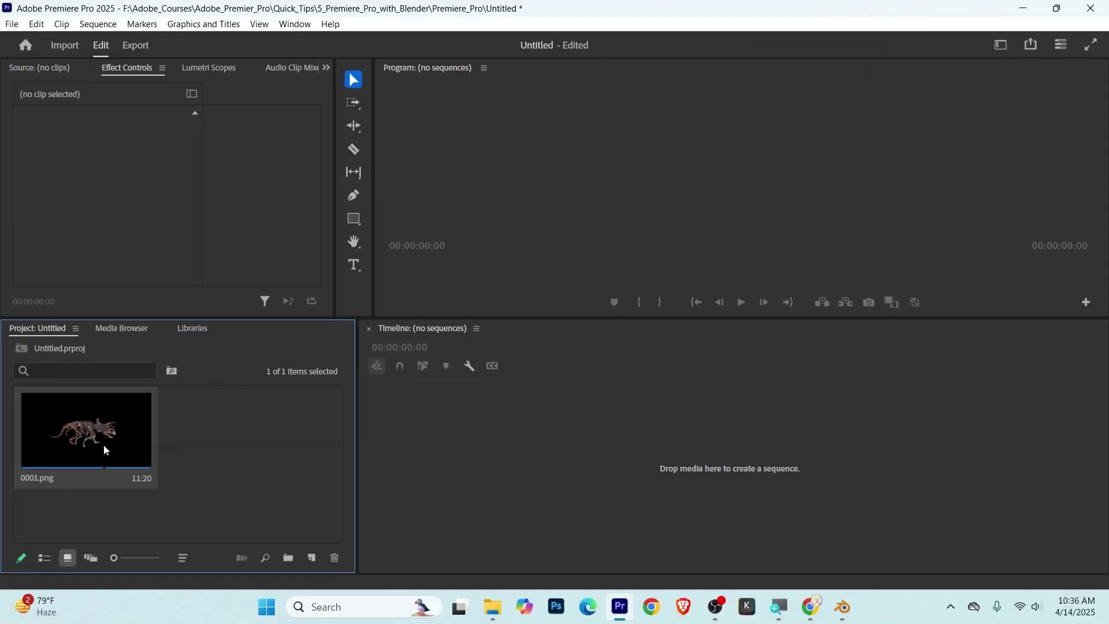
pyautogui.moveTo(89, 439); pyautogui.dragTo(453, 428)
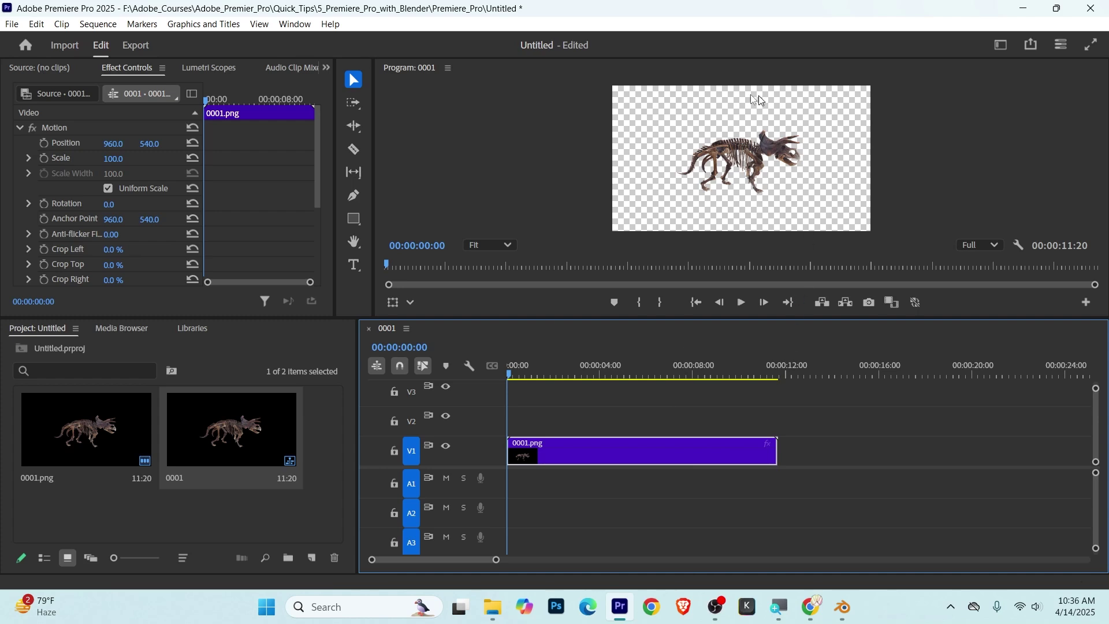
pyautogui.press('space')
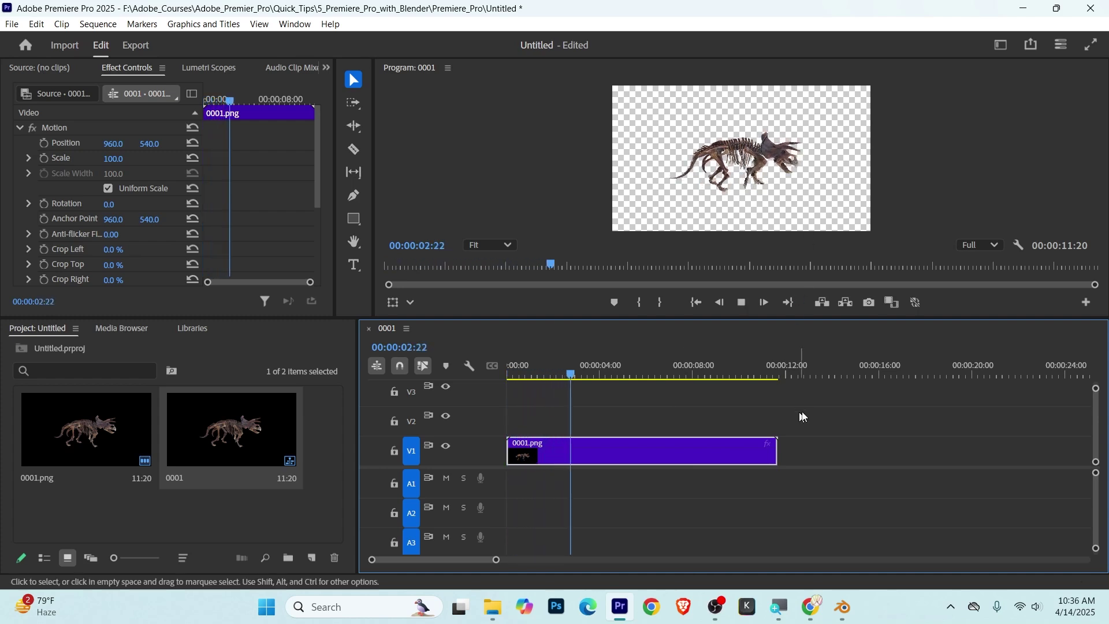
# - Speed the V1 skeleton clip up to roughly 299% in Speed/Duration and preview it
pyautogui.rightClick(692, 452)
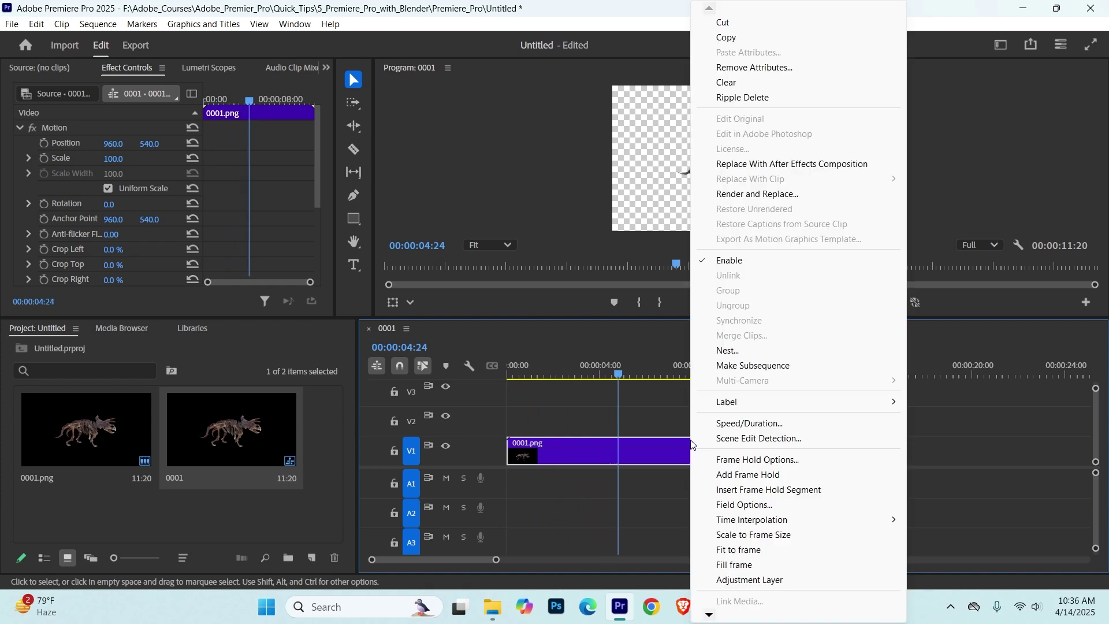
pyautogui.click(746, 423)
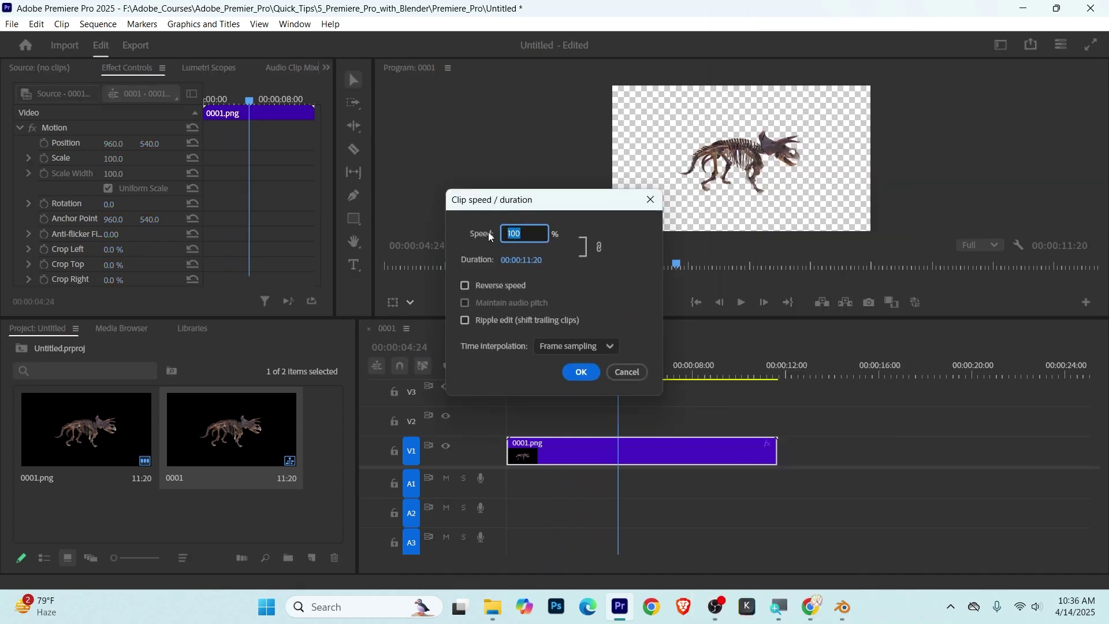
pyautogui.write('30')
pyautogui.press('Return')
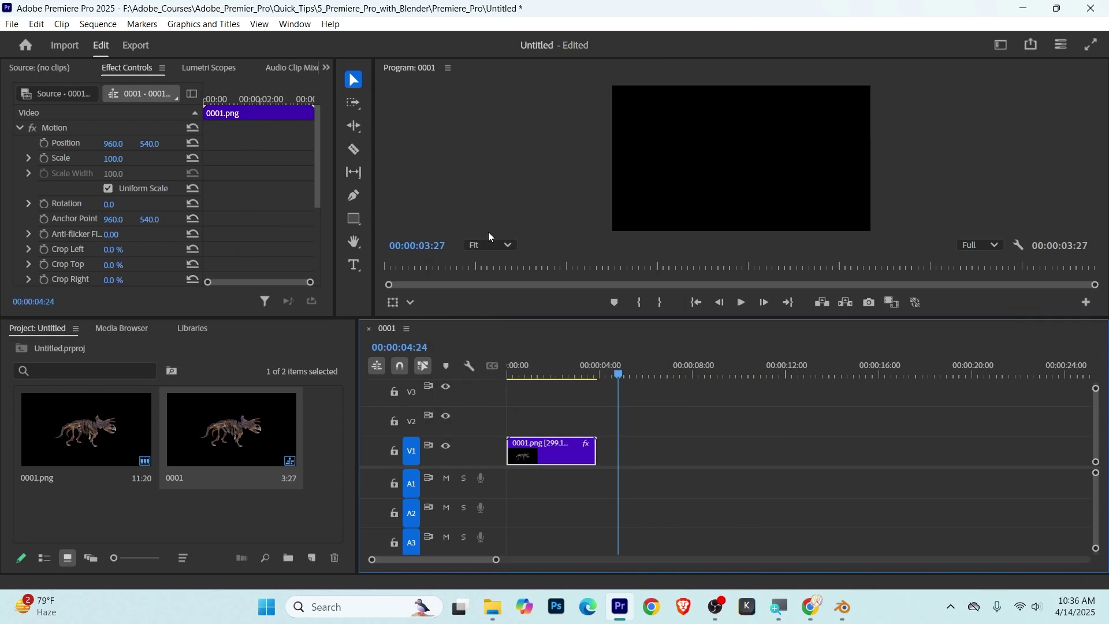
pyautogui.press('Home')
pyautogui.press('space')
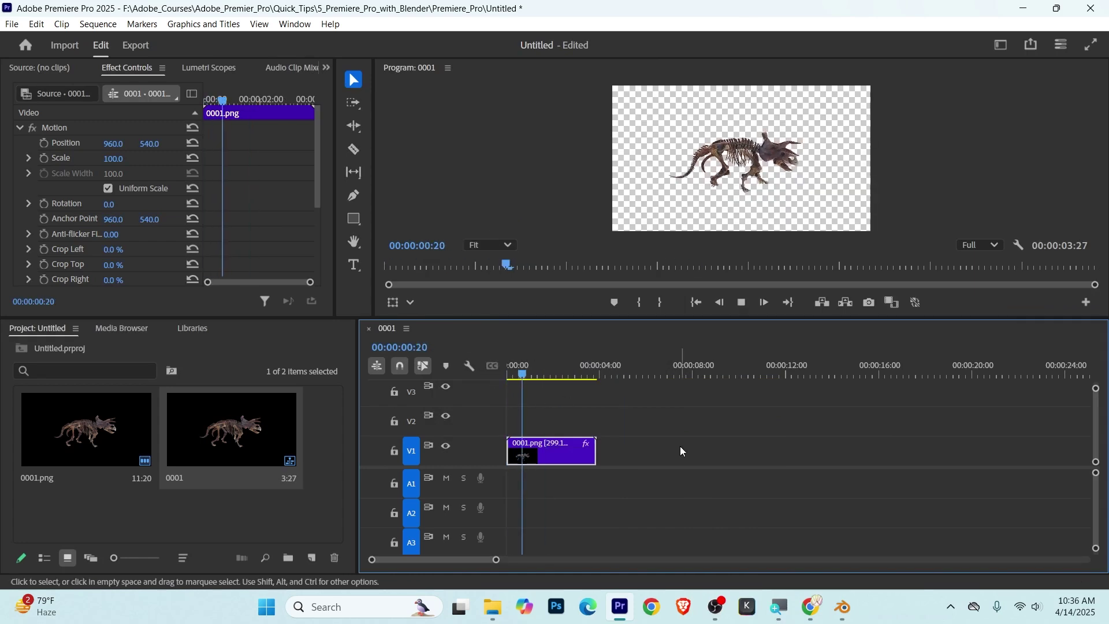
pyautogui.press('space')
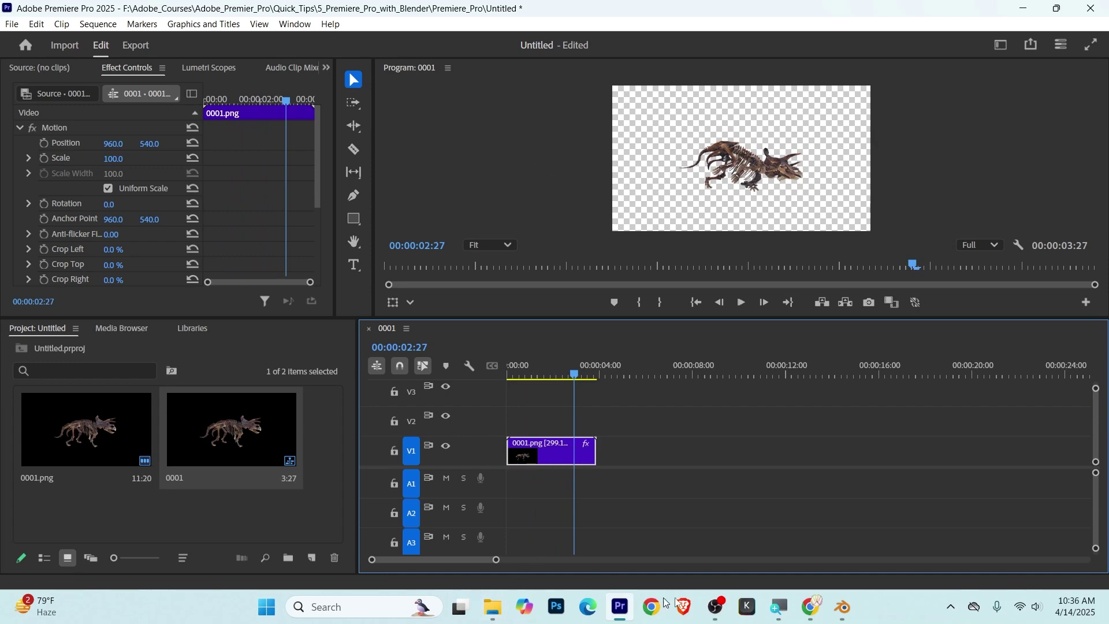
# - In the browser, search Google for 'free images' and open the Pixabay result
pyautogui.click(825, 614)
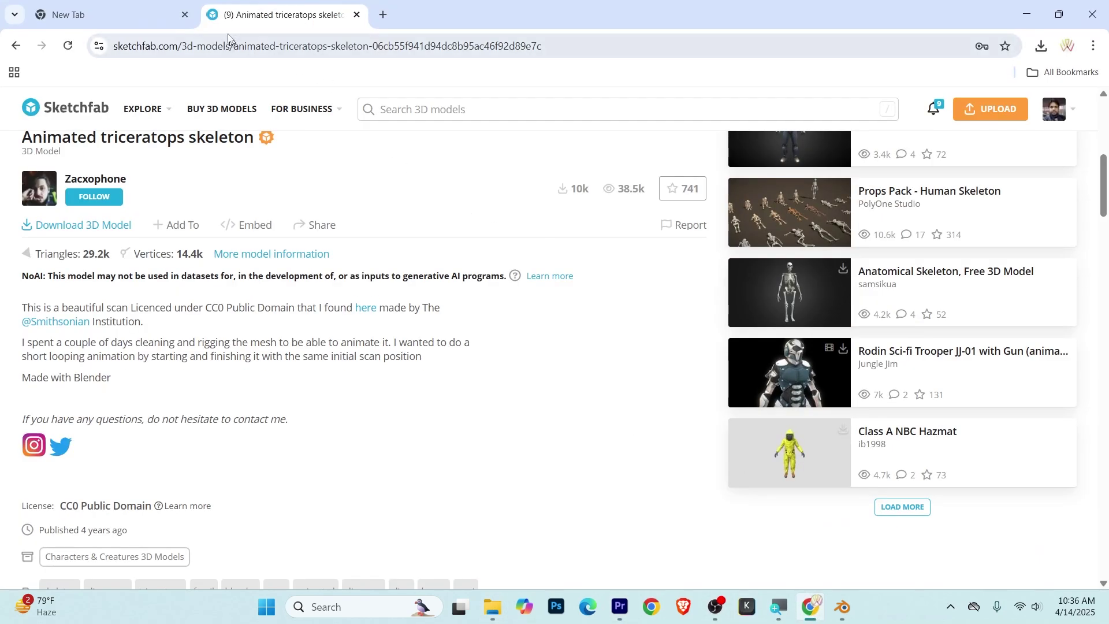
pyautogui.click(376, 22)
pyautogui.write('google.com')
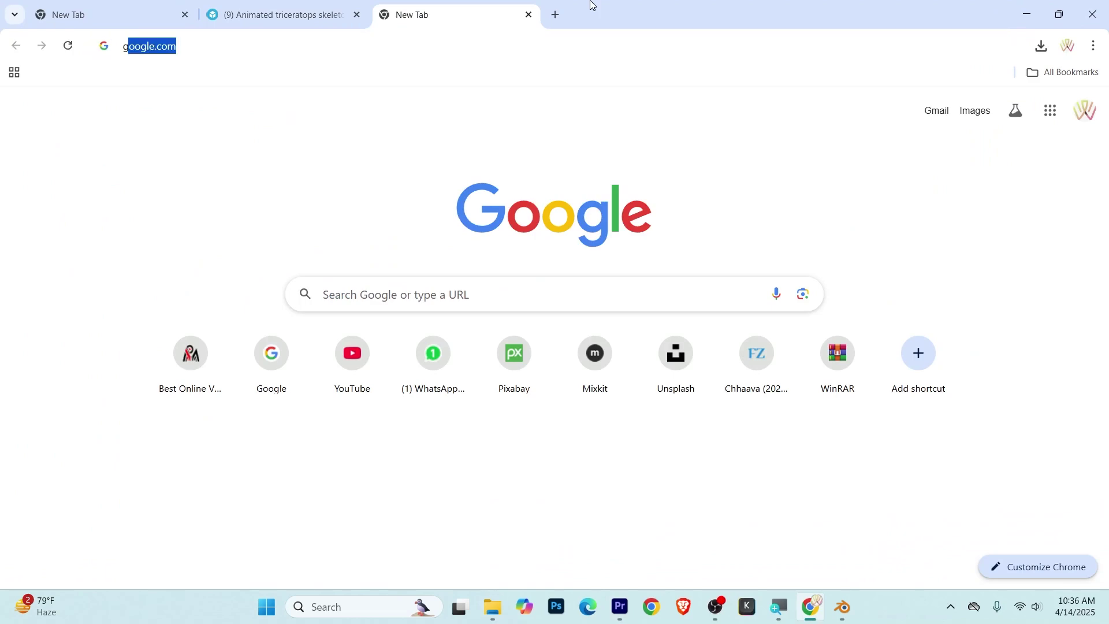
pyautogui.press('Return')
pyautogui.write('free')
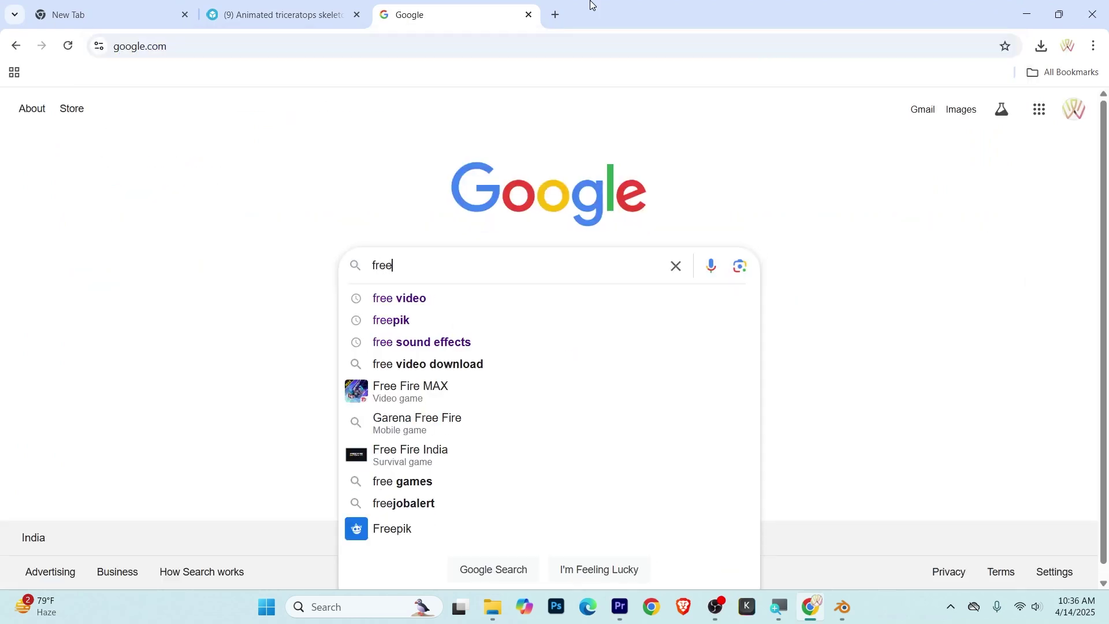
pyautogui.write(' images')
pyautogui.press('Return')
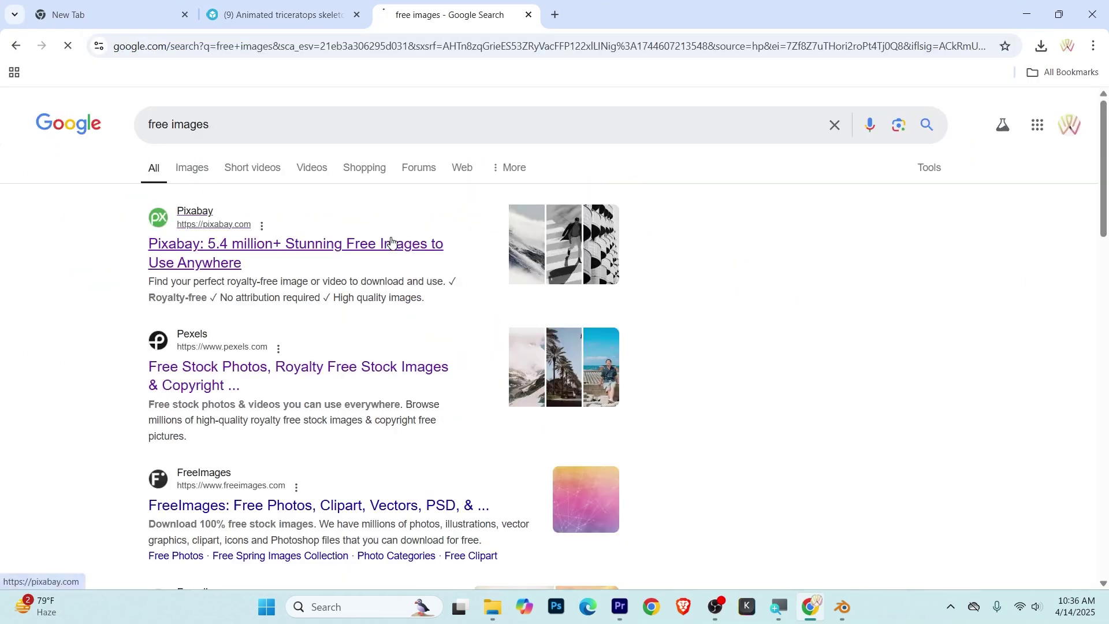
pyautogui.click(390, 237)
# - Search Pixabay for ground images and open the sugar-cane field photo's page
pyautogui.click(357, 302)
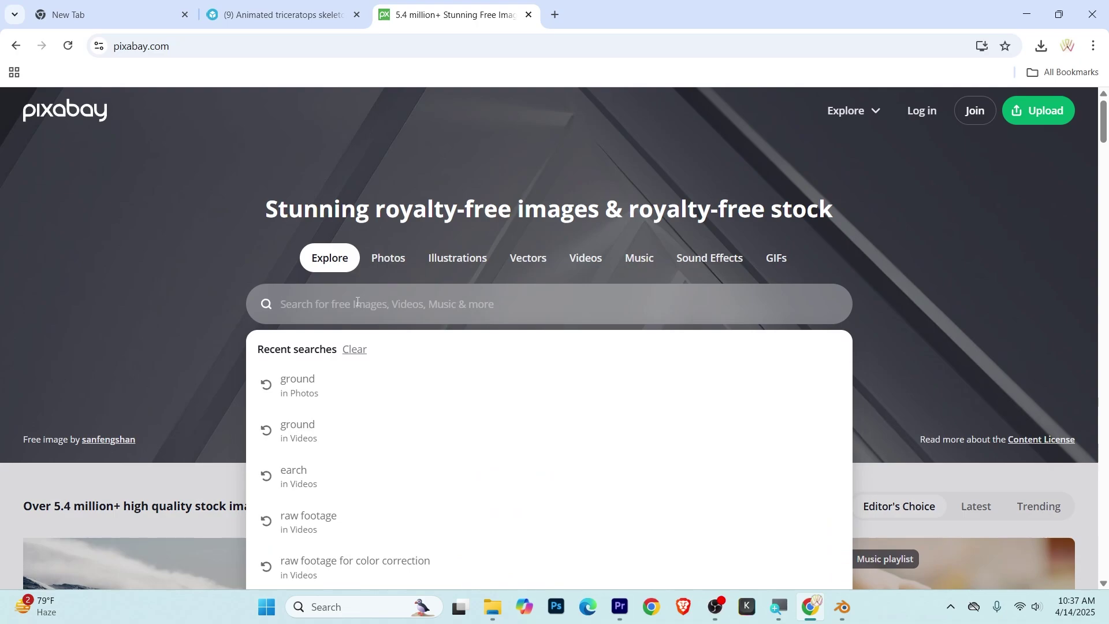
pyautogui.write('G')
pyautogui.press('BackSpace')
pyautogui.write('ound')
pyautogui.press('Return')
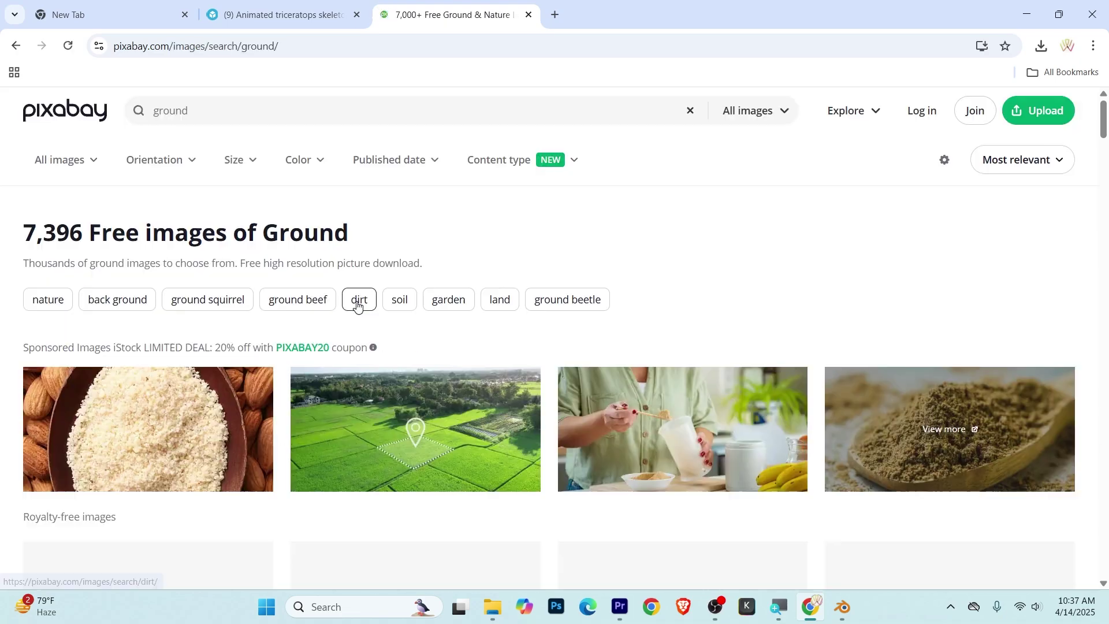
pyautogui.moveTo(1105, 128)
pyautogui.mouseDown()
pyautogui.moveTo(1105, 231)
pyautogui.moveTo(1105, 211)
pyautogui.moveTo(986, 243)
pyautogui.mouseUp()
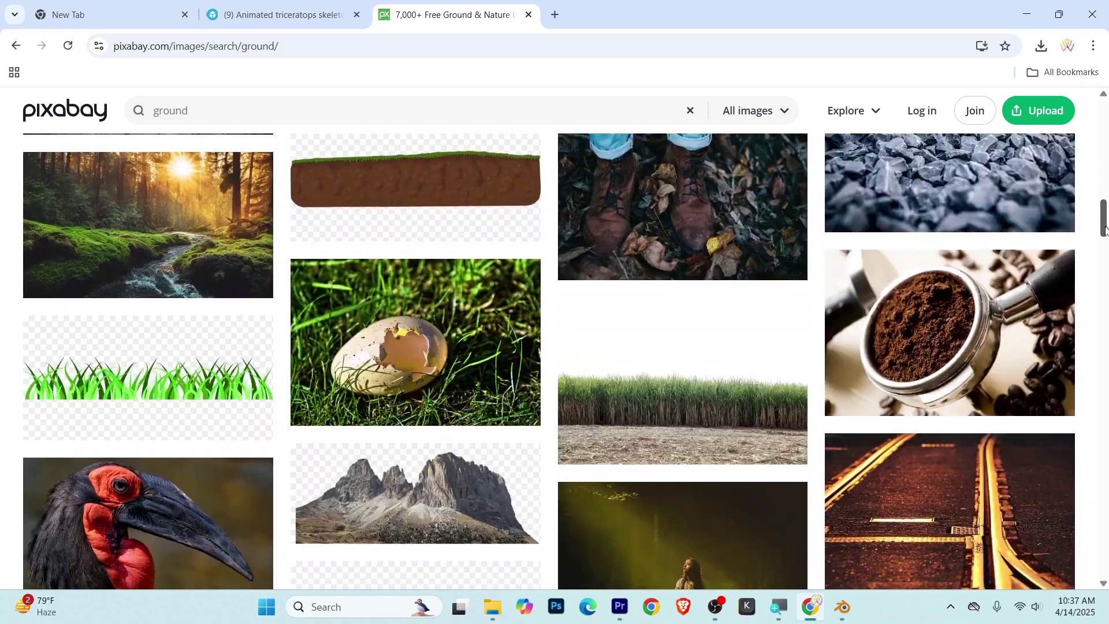
pyautogui.click(689, 223)
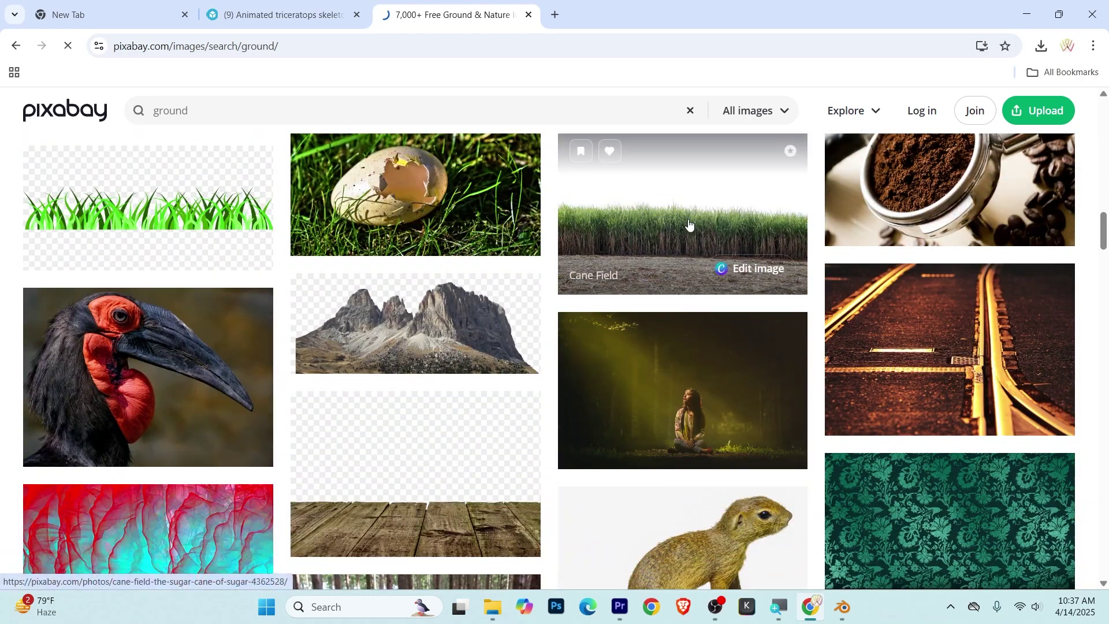
pyautogui.click(16, 45)
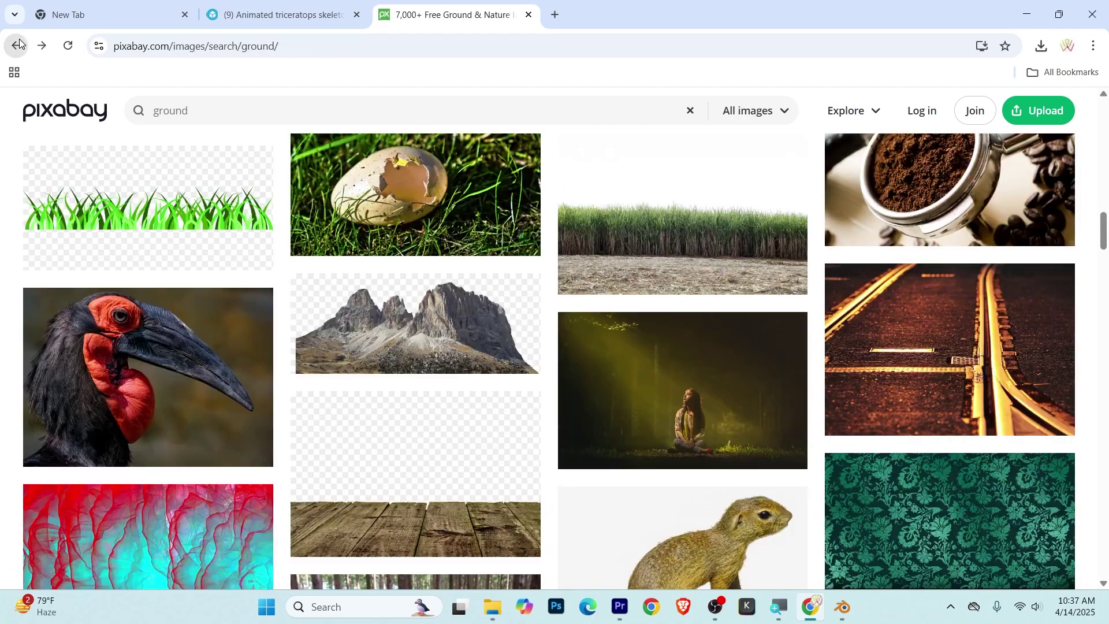
pyautogui.moveTo(1105, 234); pyautogui.dragTo(1105, 257)
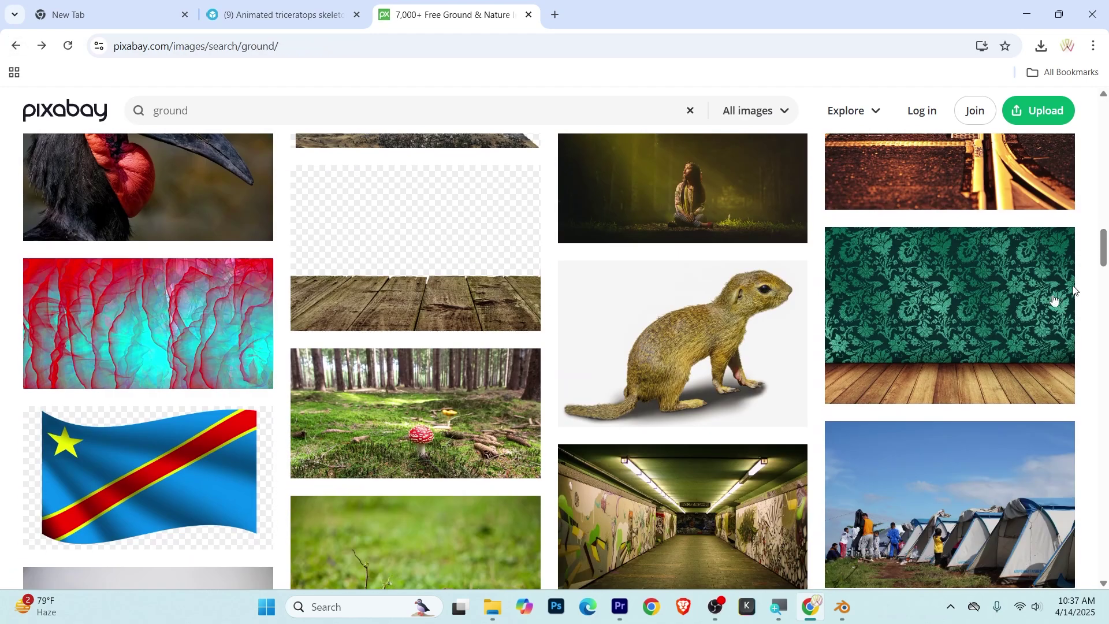
pyautogui.click(431, 398)
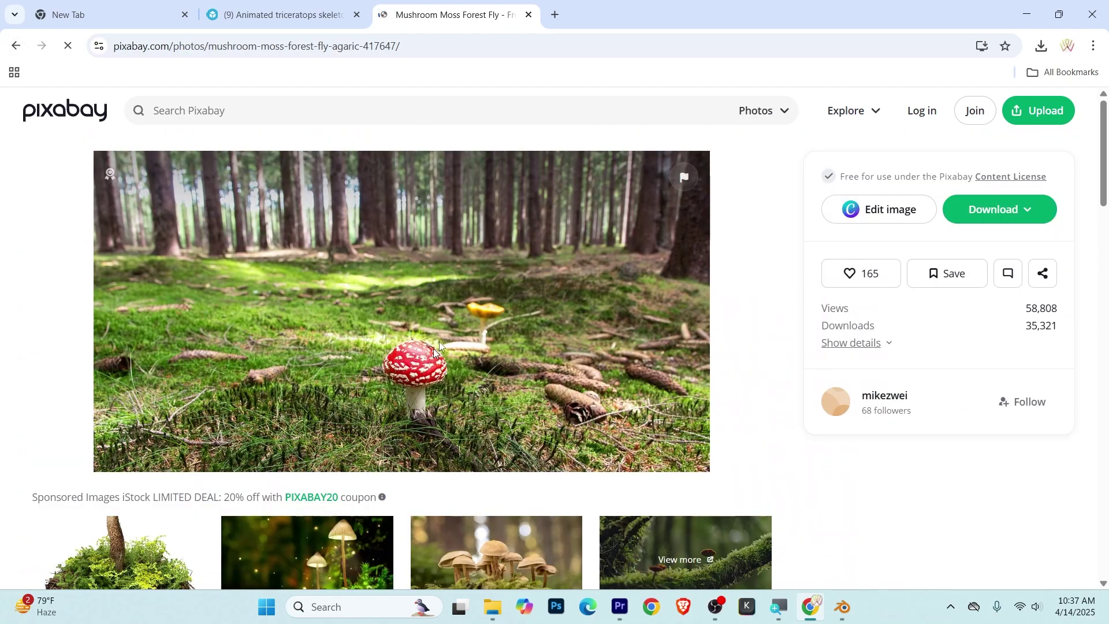
pyautogui.hotkey('alt', 'Left')
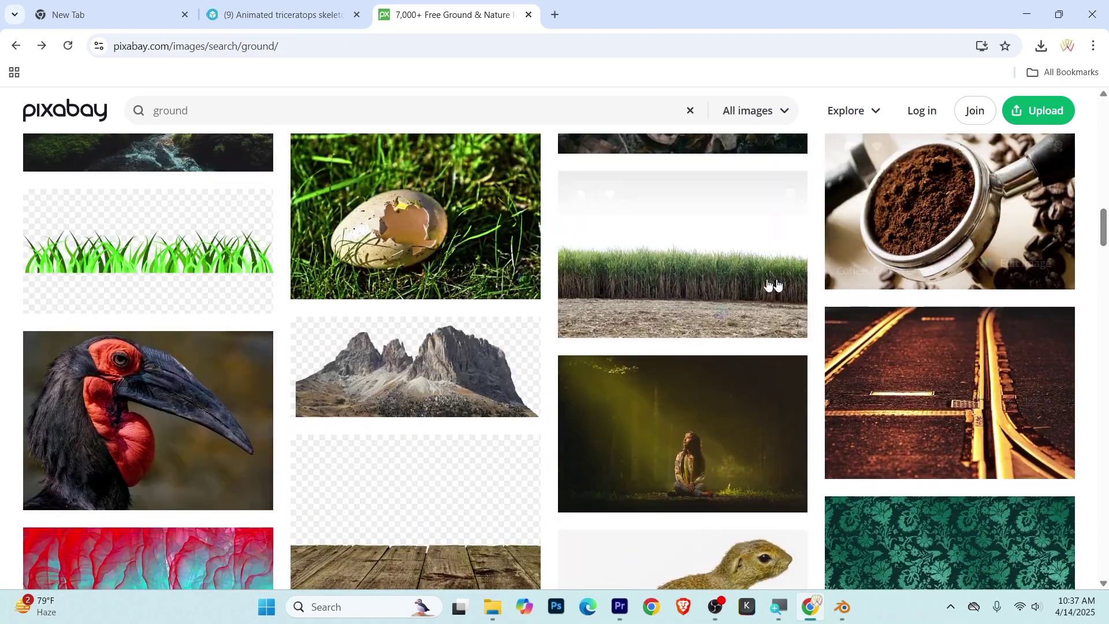
pyautogui.click(726, 293)
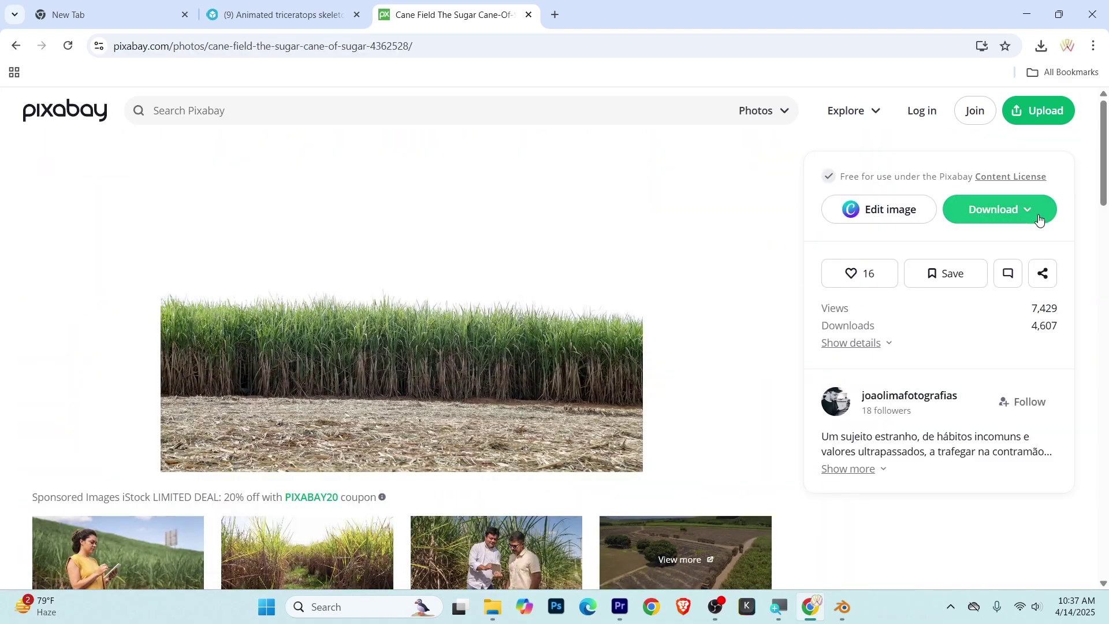
# - Download the cane-field photo at 1920×1280 and select cane-field-4362528_1920 in Downloads
pyautogui.click(1027, 210)
pyautogui.click(881, 316)
pyautogui.click(895, 385)
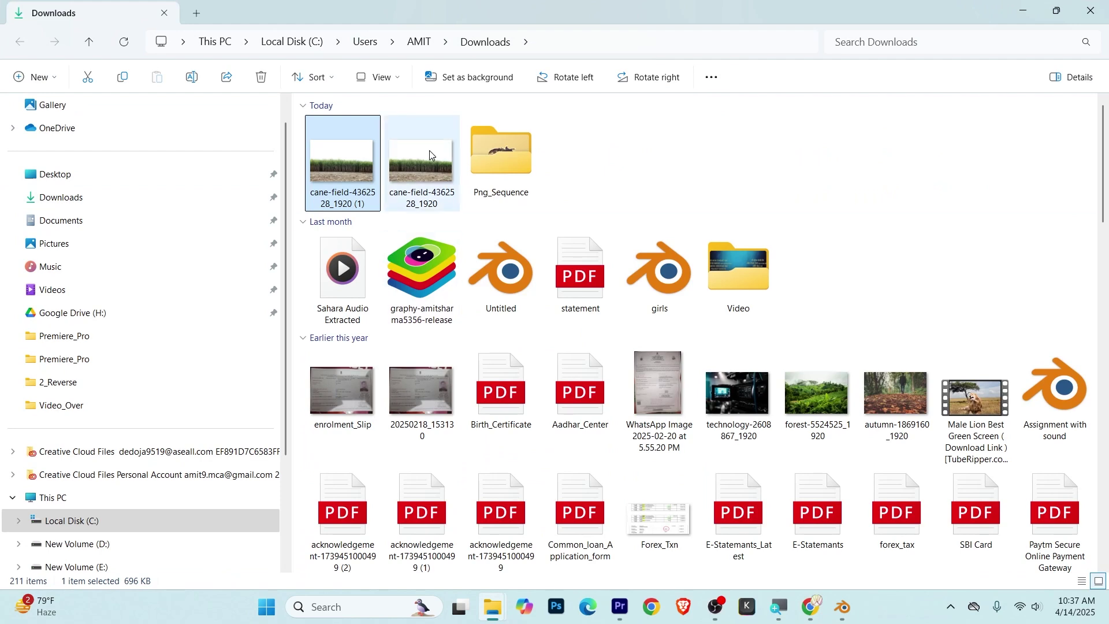
pyautogui.moveTo(501, 160)
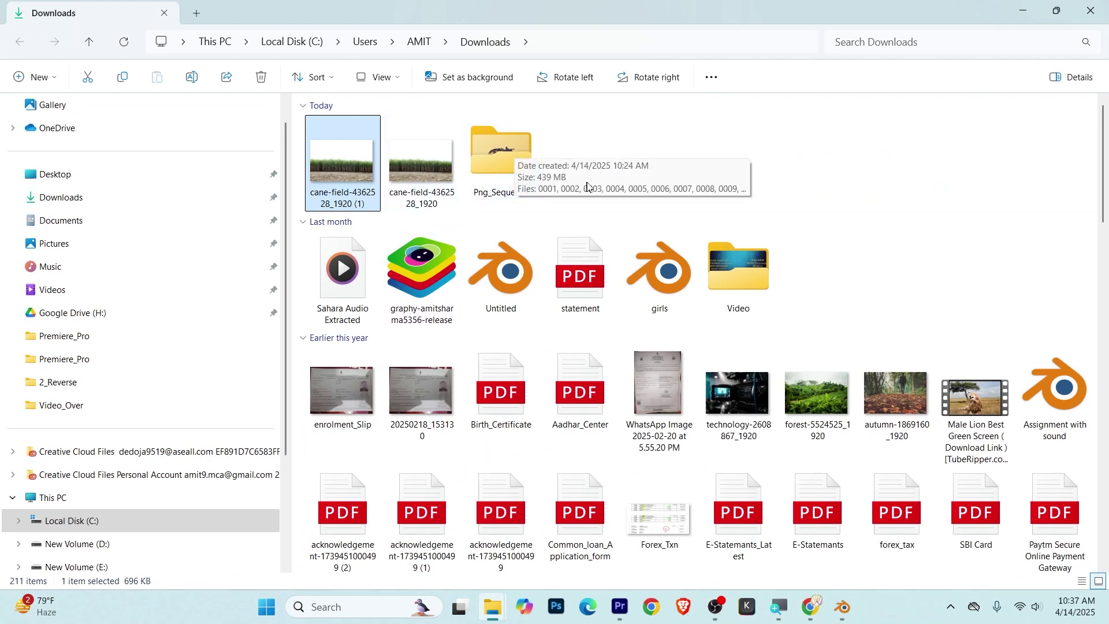
pyautogui.moveTo(621, 147); pyautogui.dragTo(349, 168)
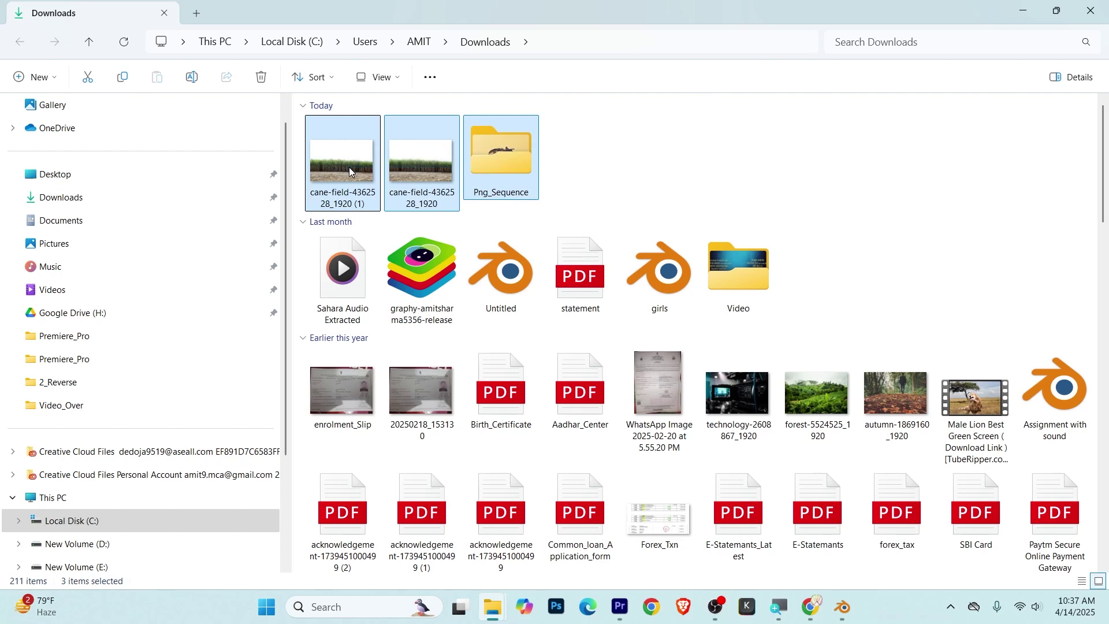
pyautogui.click(436, 164)
# - Import the cane-field JPG, move 0001.png up to V2 and lay the cane field on V1
pyautogui.moveTo(436, 164); pyautogui.dragTo(614, 608)
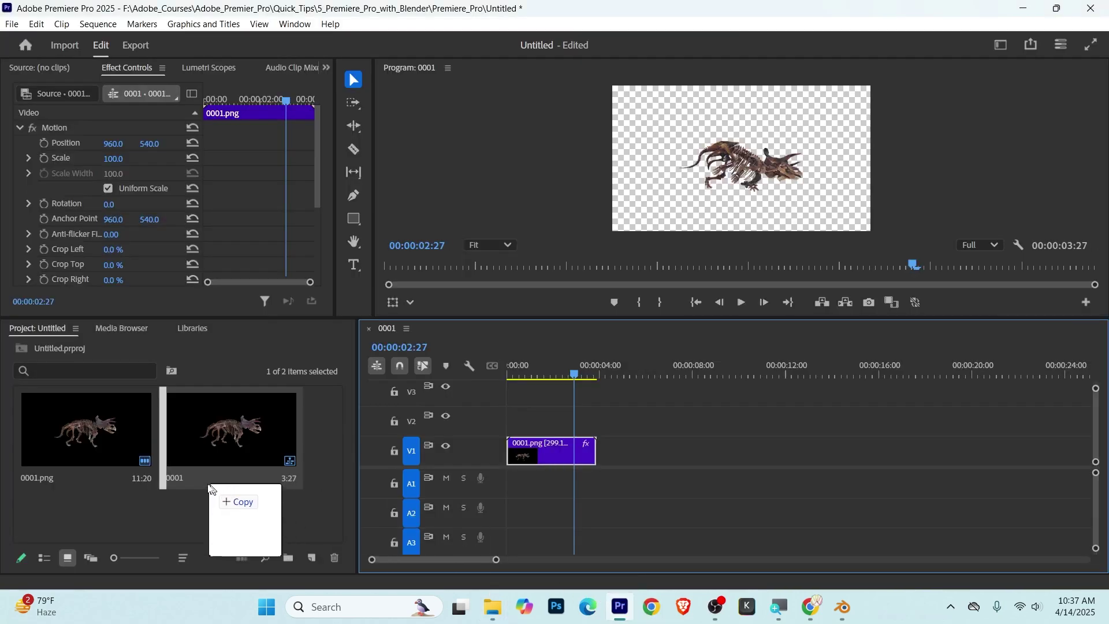
pyautogui.moveTo(614, 608)
pyautogui.mouseDown()
pyautogui.moveTo(203, 449)
pyautogui.moveTo(485, 413)
pyautogui.moveTo(613, 416)
pyautogui.mouseUp()
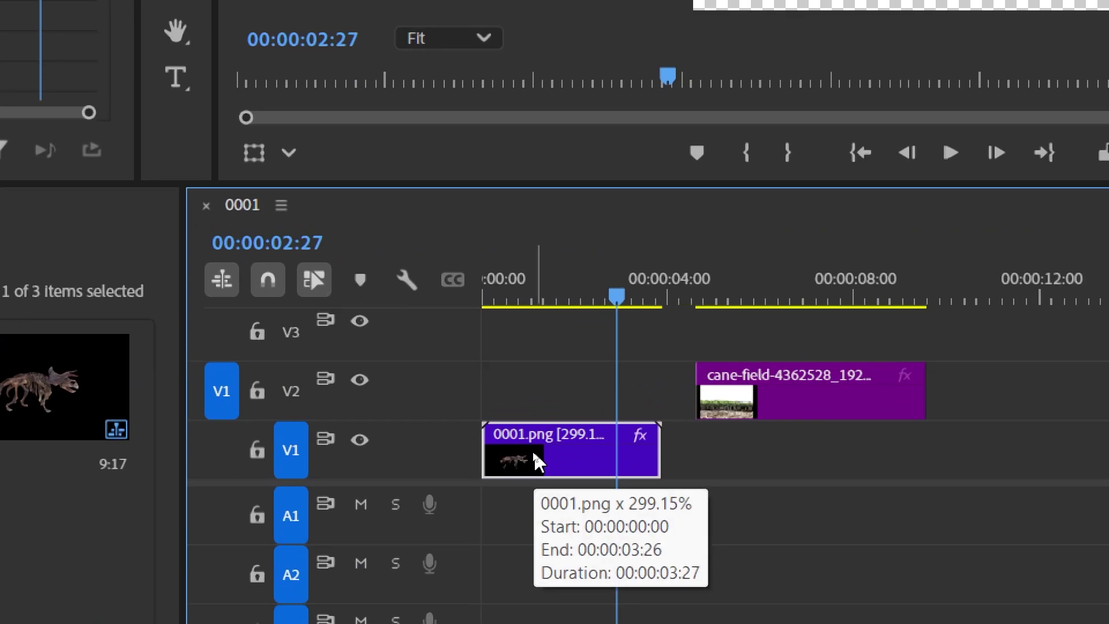
pyautogui.moveTo(533, 449); pyautogui.dragTo(532, 411)
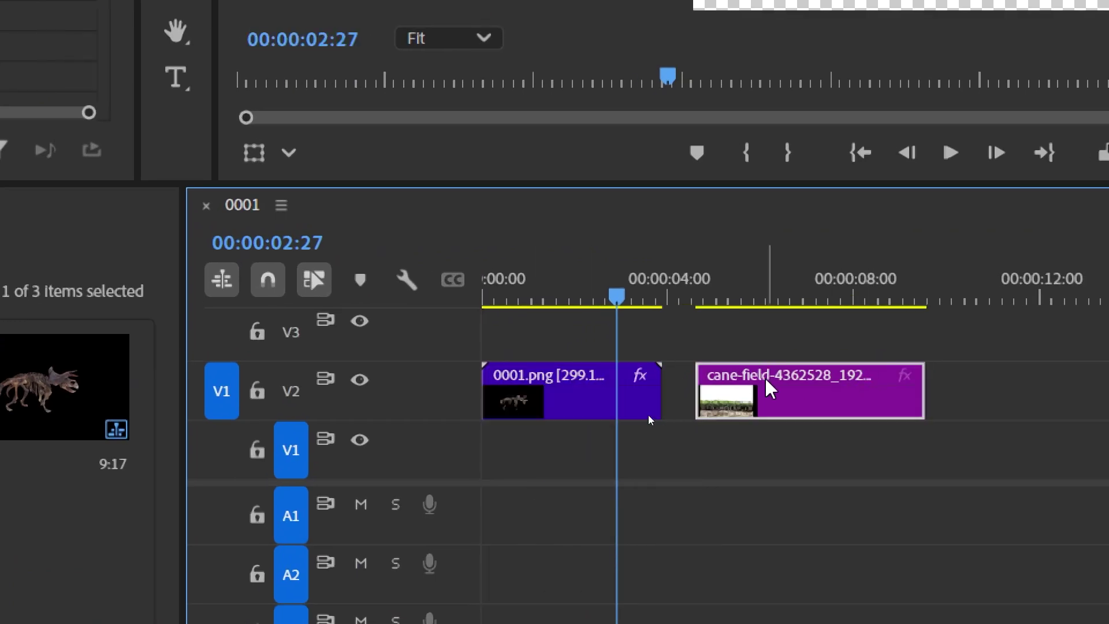
pyautogui.moveTo(770, 388)
pyautogui.mouseDown()
pyautogui.moveTo(614, 455)
pyautogui.moveTo(546, 450)
pyautogui.mouseUp()
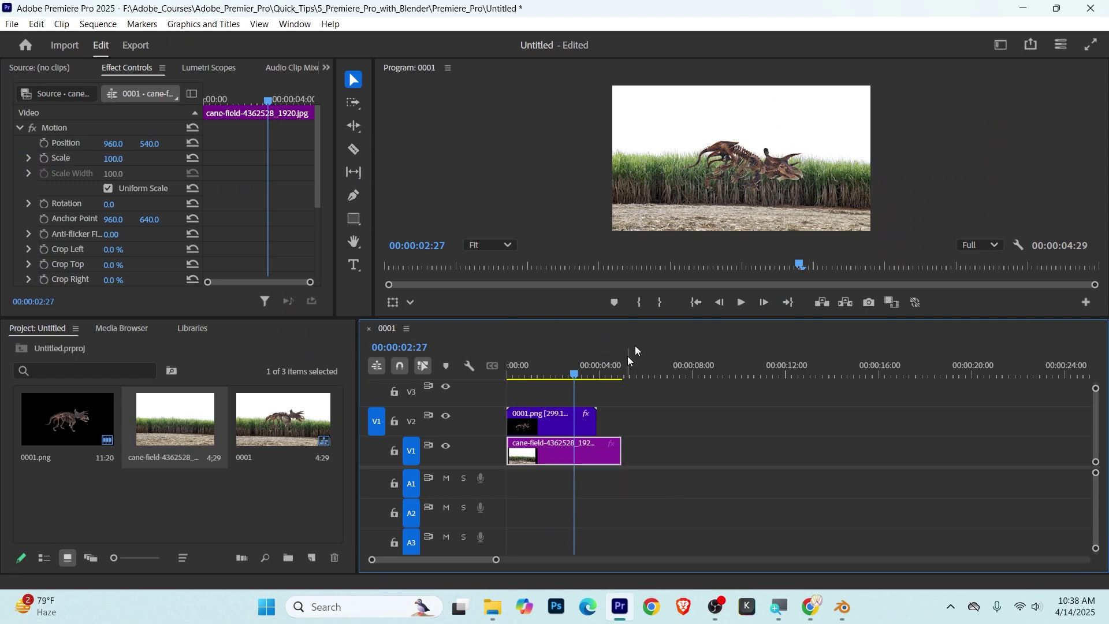
pyautogui.moveTo(573, 375); pyautogui.dragTo(506, 372)
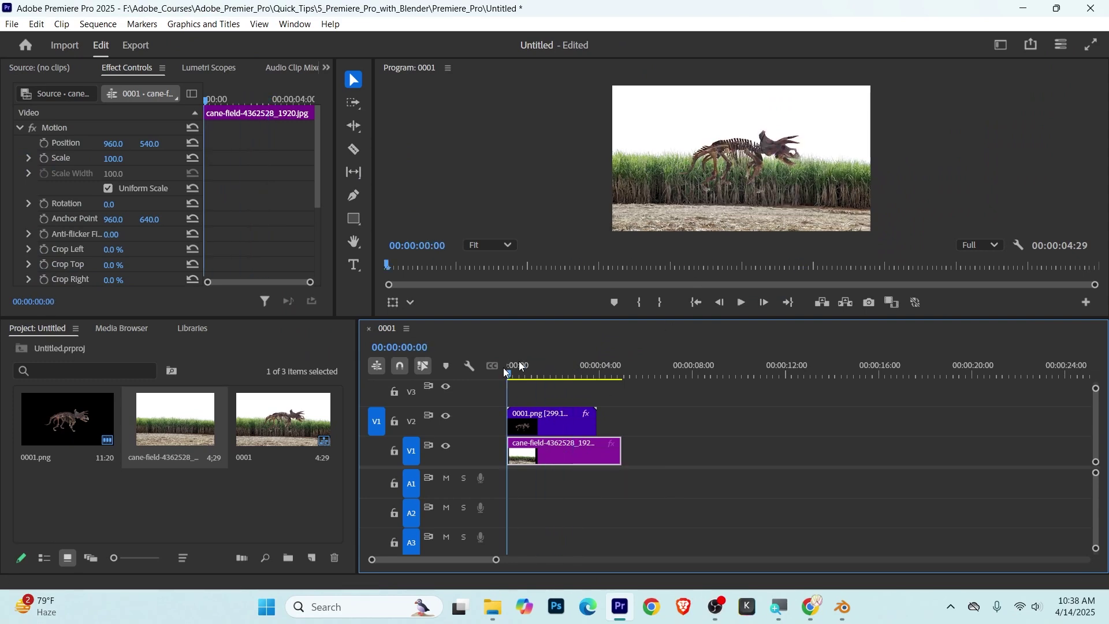
# - Lower the 0001.png skeleton to Position Y 775 and preview it over the cane field
pyautogui.click(558, 422)
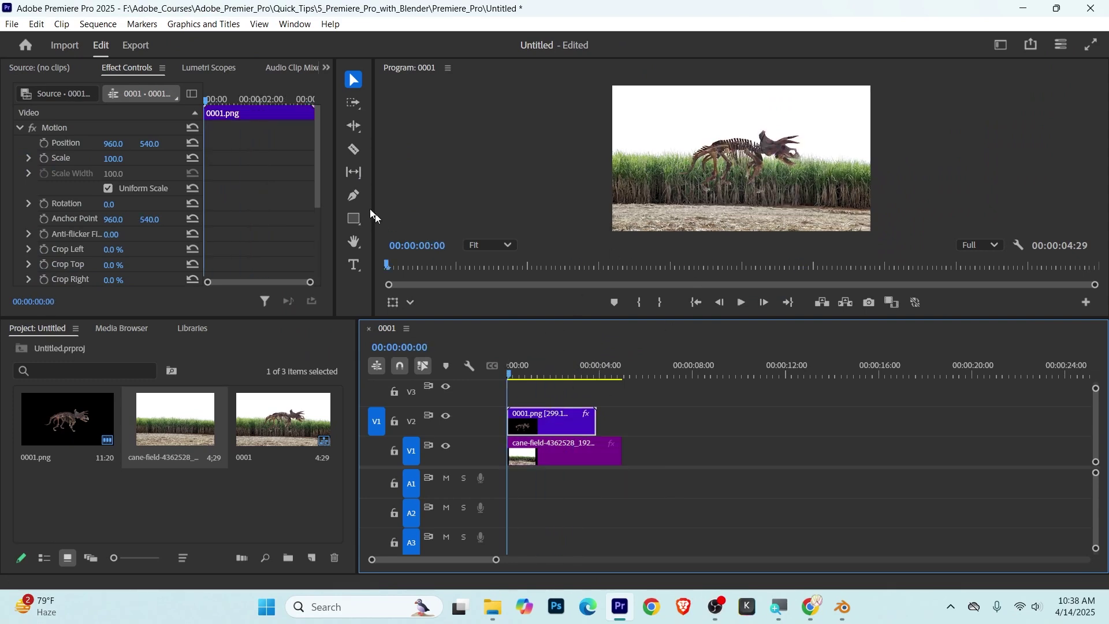
pyautogui.moveTo(148, 146); pyautogui.dragTo(242, 145)
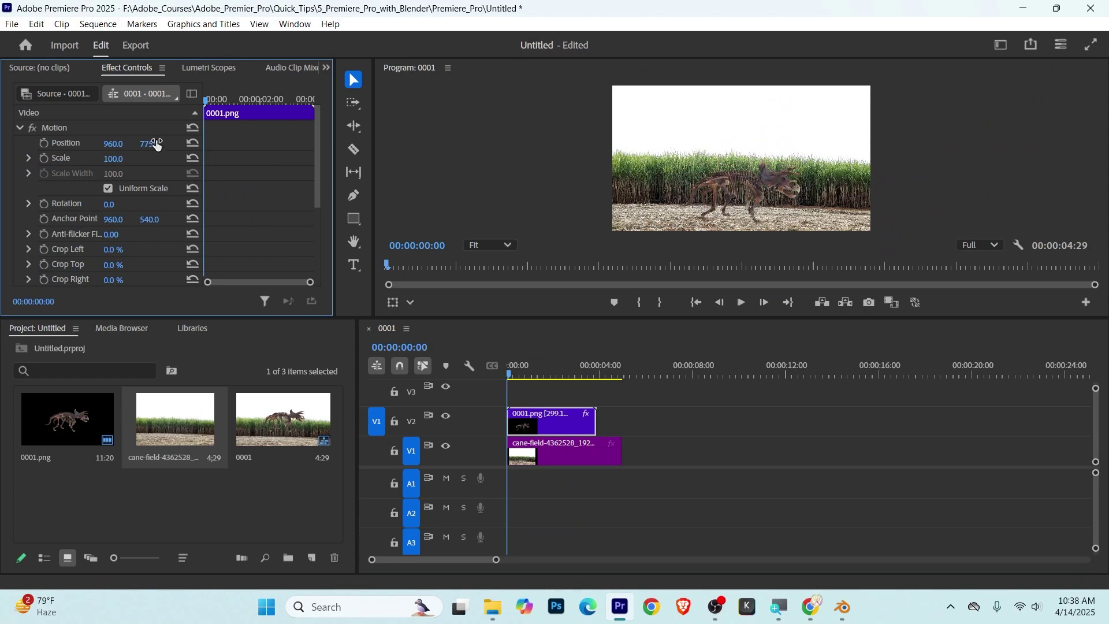
pyautogui.keyDown('ctrl'); pyautogui.scroll(1, 740, 163); pyautogui.keyUp('ctrl')
pyautogui.keyDown('ctrl'); pyautogui.scroll(1, 765, 188); pyautogui.keyUp('ctrl')
pyautogui.keyDown('ctrl'); pyautogui.scroll(-1, 776, 189); pyautogui.keyUp('ctrl')
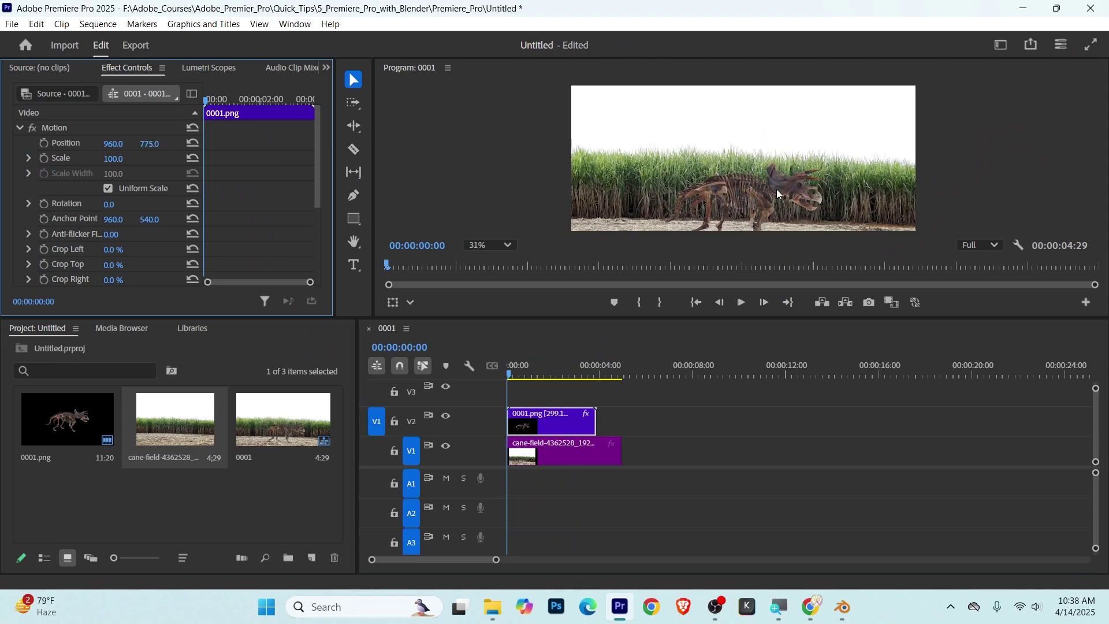
pyautogui.keyDown('ctrl'); pyautogui.scroll(1, 800, 154); pyautogui.keyUp('ctrl')
pyautogui.scroll(1, 800, 183)
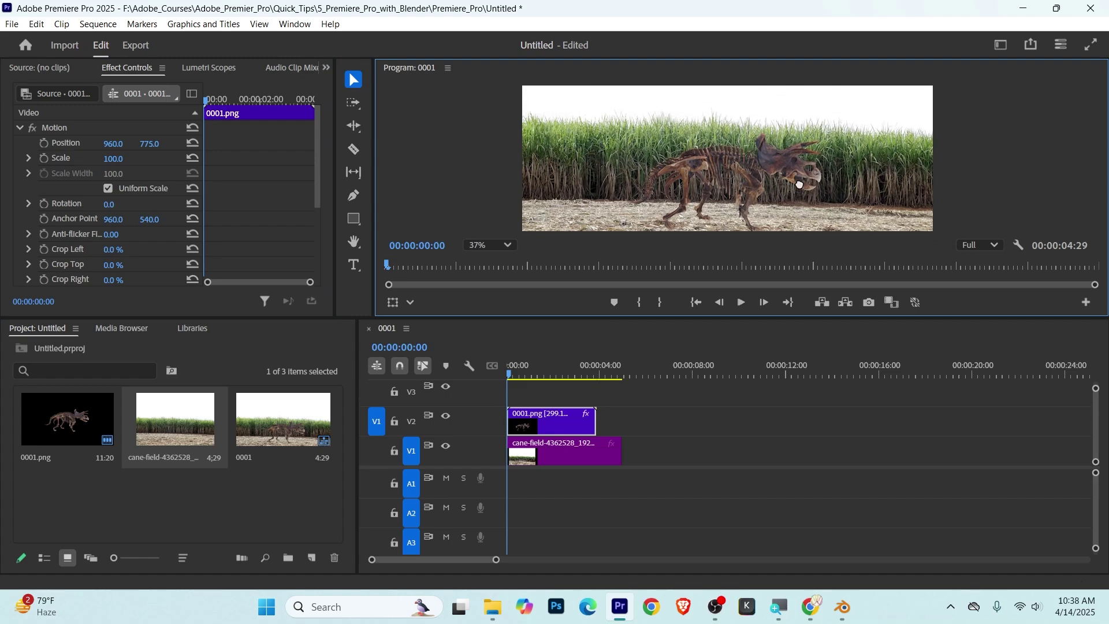
pyautogui.press('space')
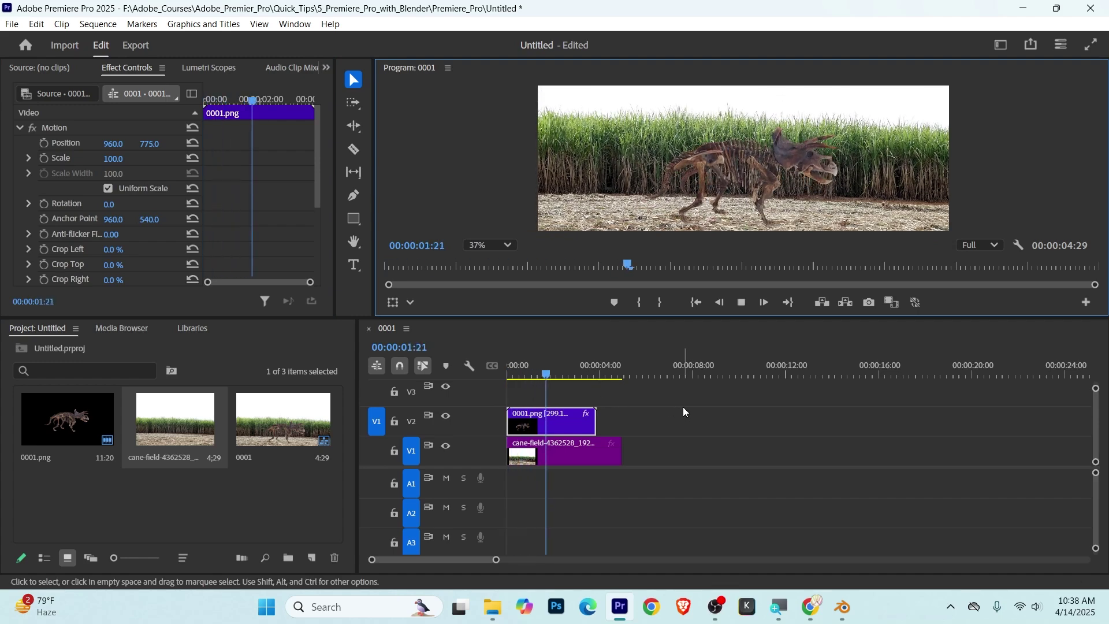
pyautogui.press('space')
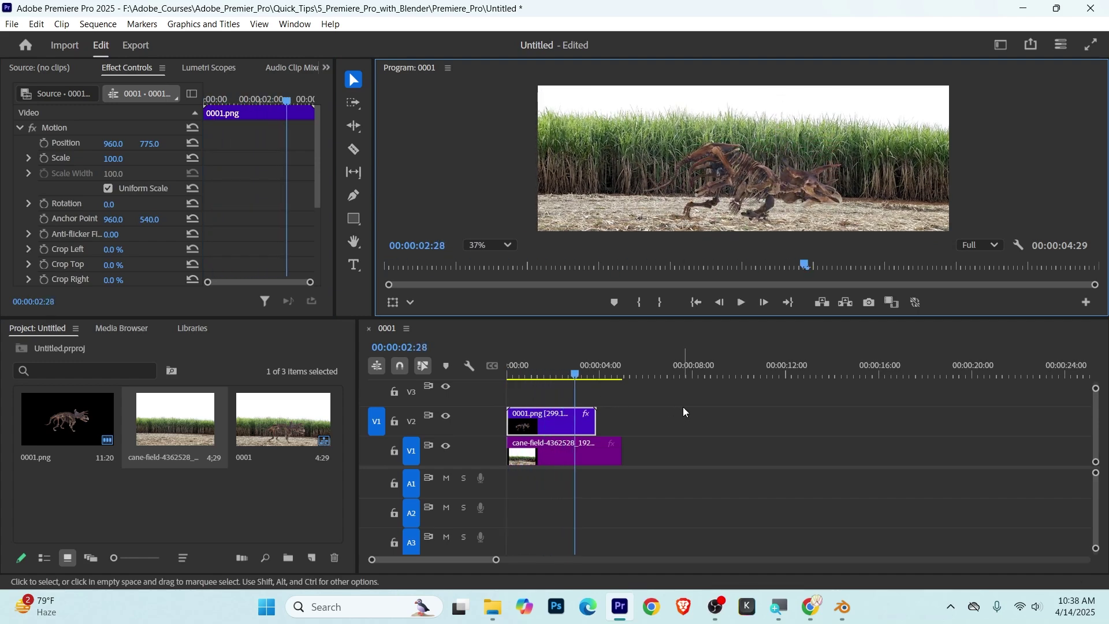
pyautogui.press('space')
pyautogui.press('space')
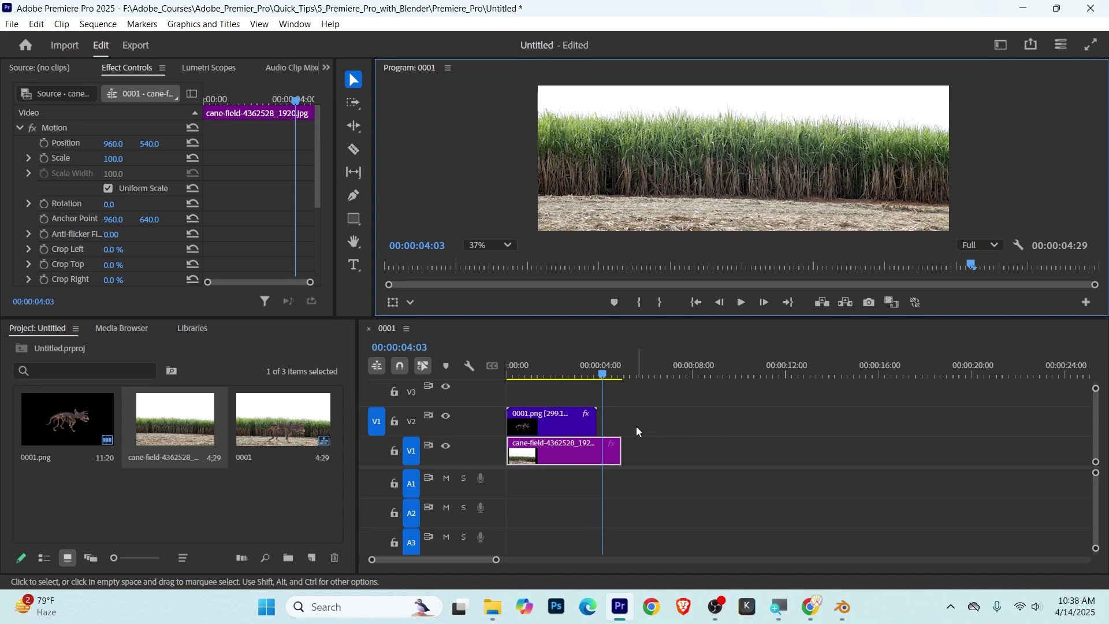
pyautogui.click(595, 375)
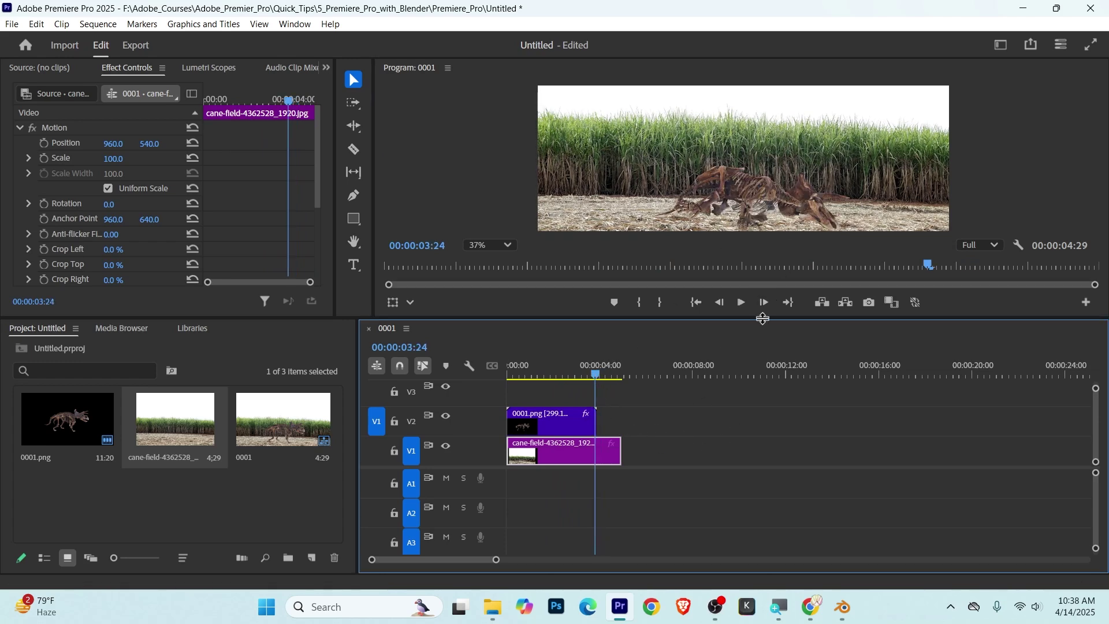
pyautogui.moveTo(762, 319); pyautogui.dragTo(768, 378)
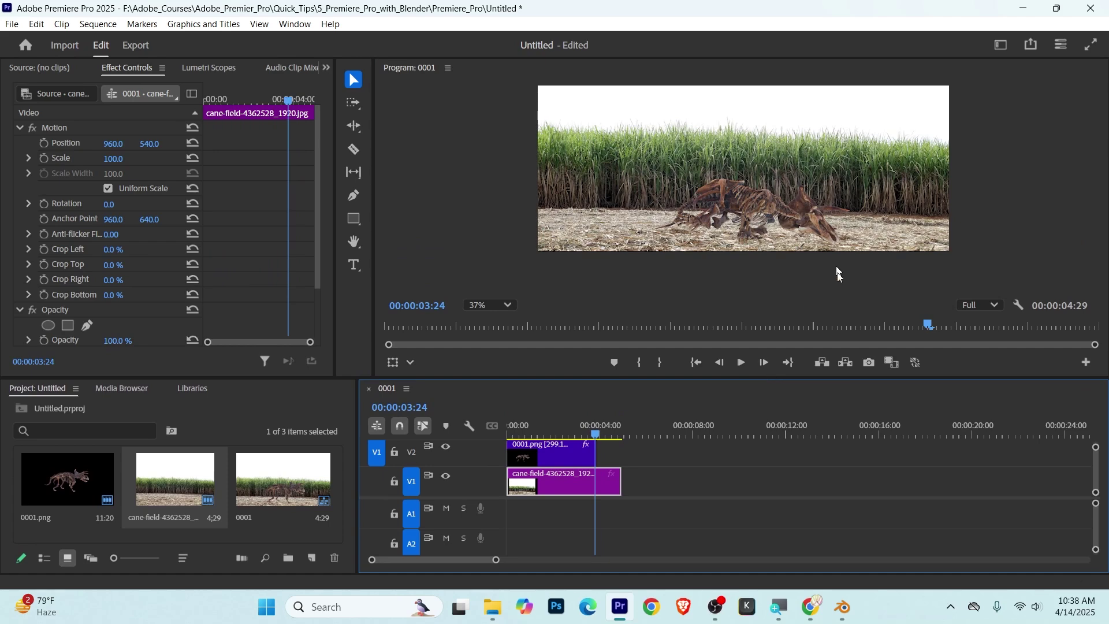
# - In File Explorer, open the Png_Sequence folder and select its last frame, 0350
pyautogui.moveTo(491, 606)
pyautogui.click(335, 488)
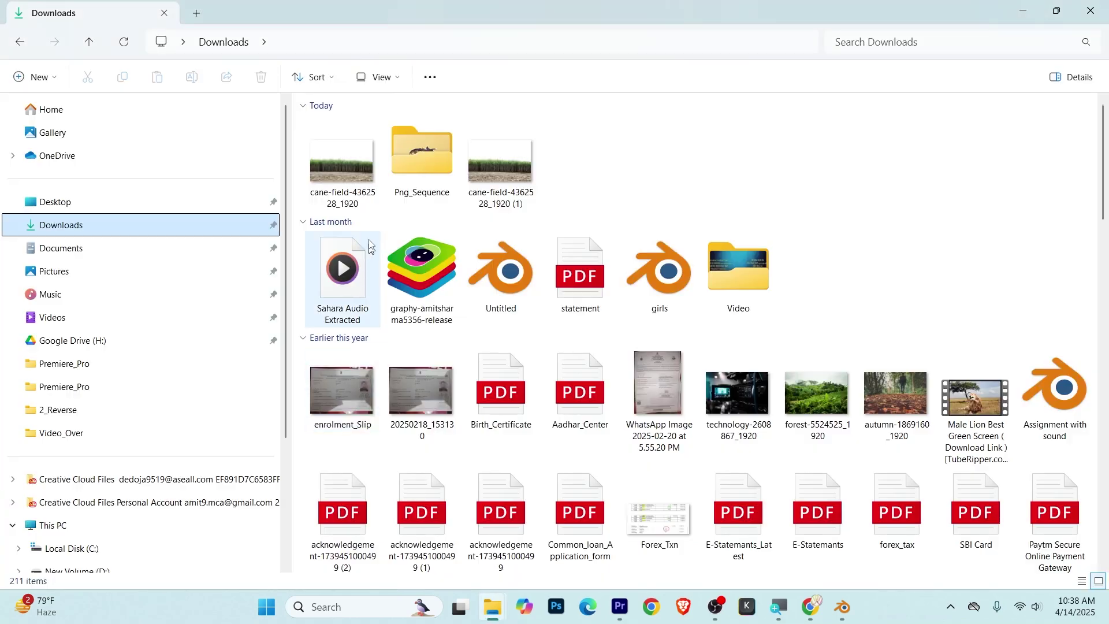
pyautogui.doubleClick(421, 149)
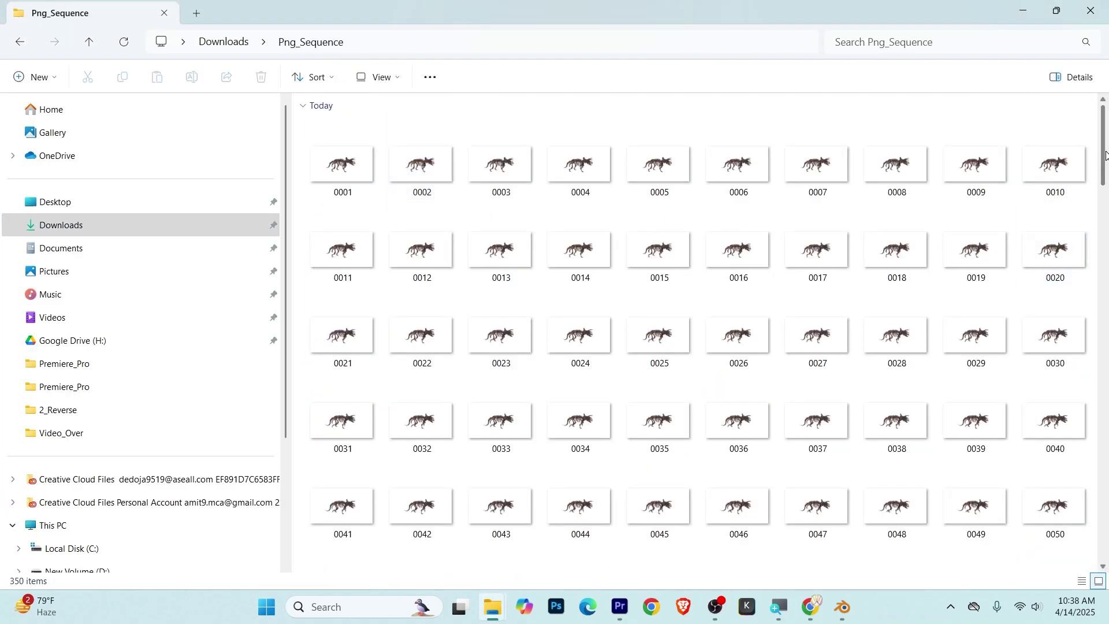
pyautogui.moveTo(1106, 154)
pyautogui.mouseDown()
pyautogui.moveTo(1104, 523)
pyautogui.moveTo(268, 563)
pyautogui.moveTo(282, 491)
pyautogui.moveTo(672, 474)
pyautogui.mouseUp()
pyautogui.click(1072, 547)
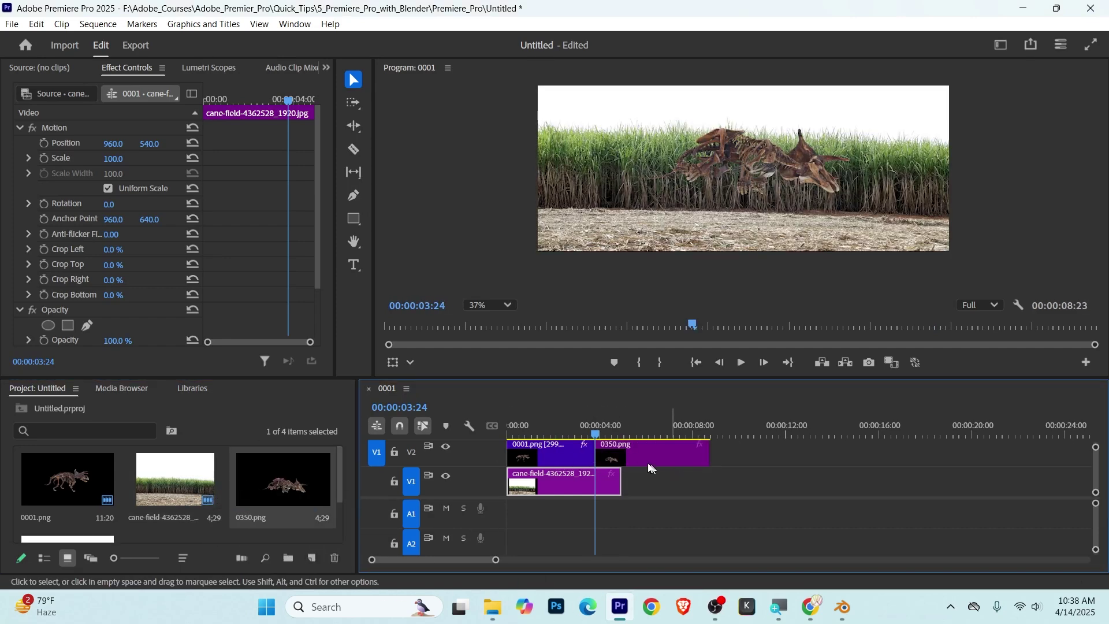
# - Preview the sequence and lower the 0350.png clip to Position Y 775
pyautogui.press('space')
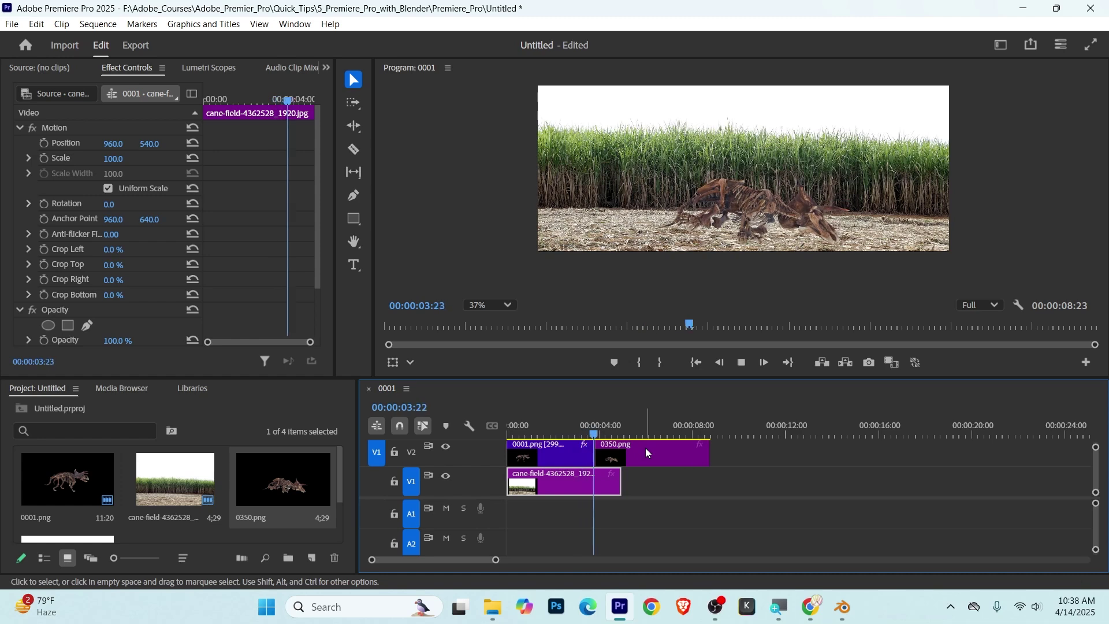
pyautogui.click(554, 435)
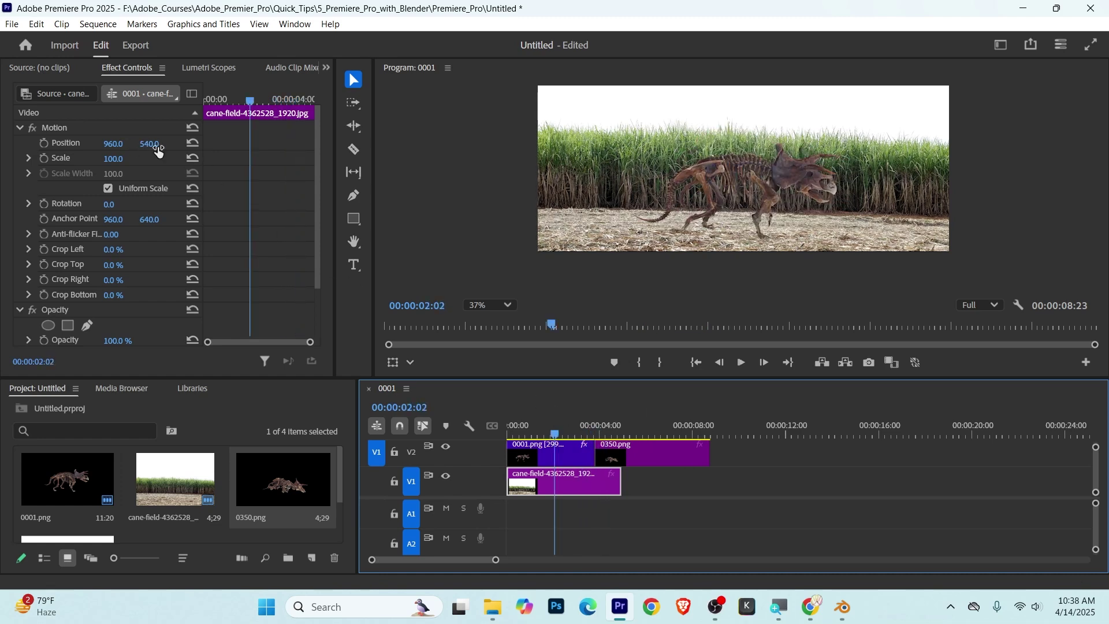
pyautogui.click(657, 432)
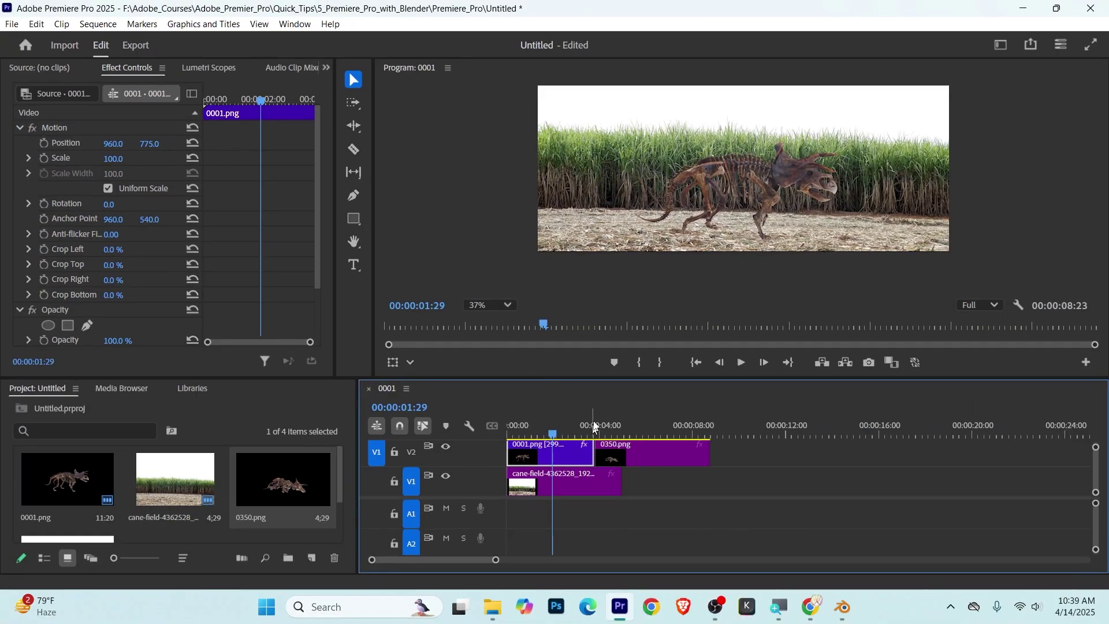
pyautogui.moveTo(595, 427); pyautogui.dragTo(648, 430)
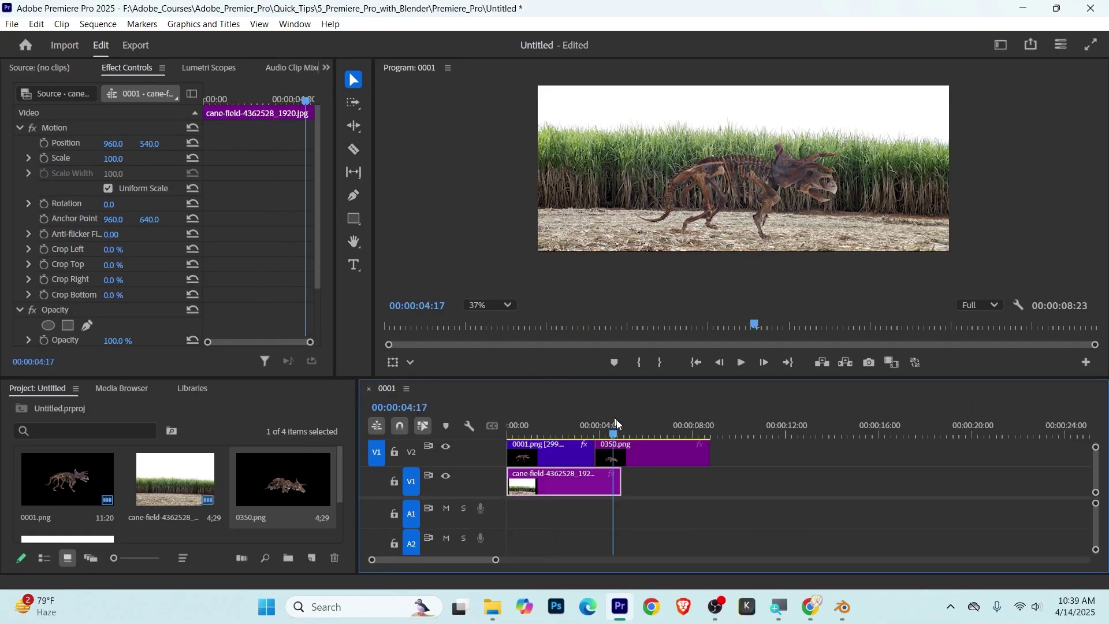
pyautogui.click(675, 461)
pyautogui.moveTo(150, 144); pyautogui.dragTo(157, 144)
# - Extend the cane-field clip on V1 to span both skeleton clips and preview it
pyautogui.click(595, 440)
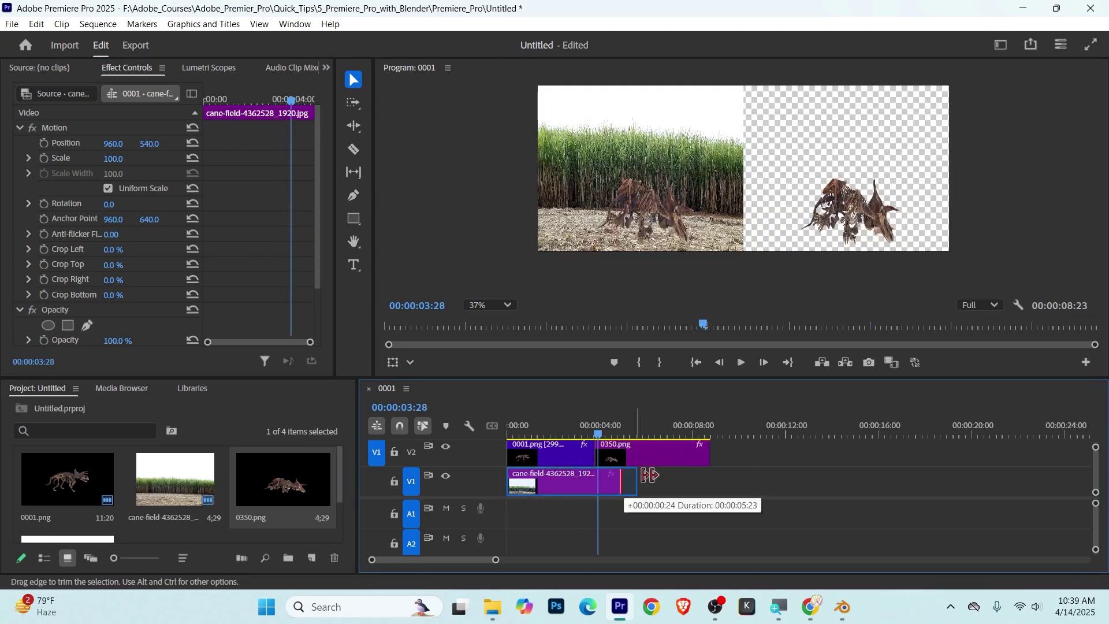
pyautogui.moveTo(634, 475); pyautogui.dragTo(710, 476)
pyautogui.press('space')
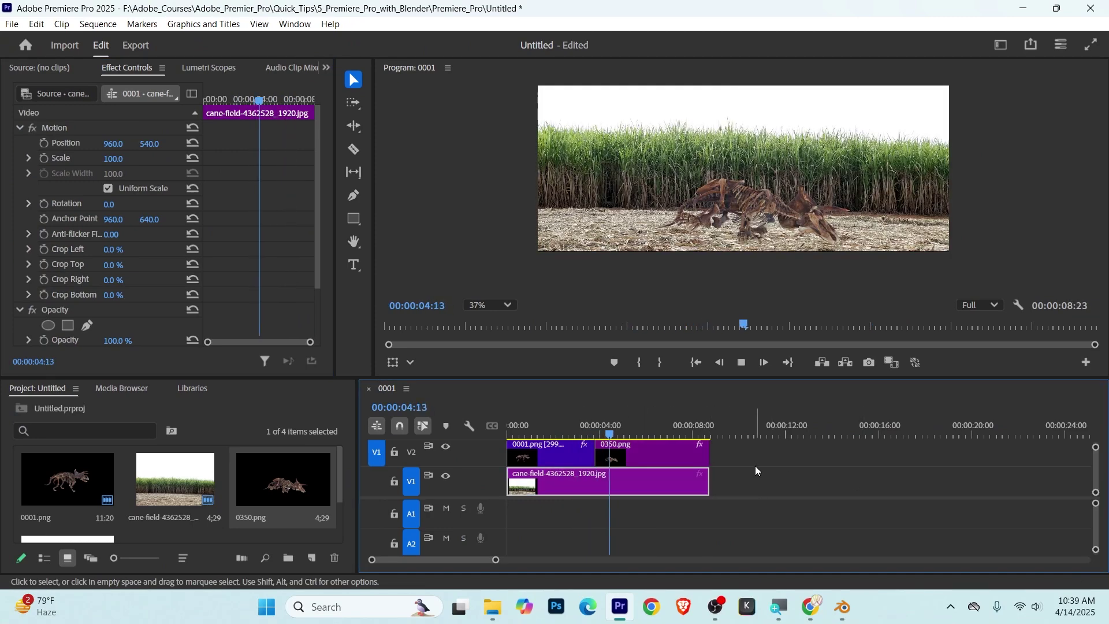
pyautogui.press('space')
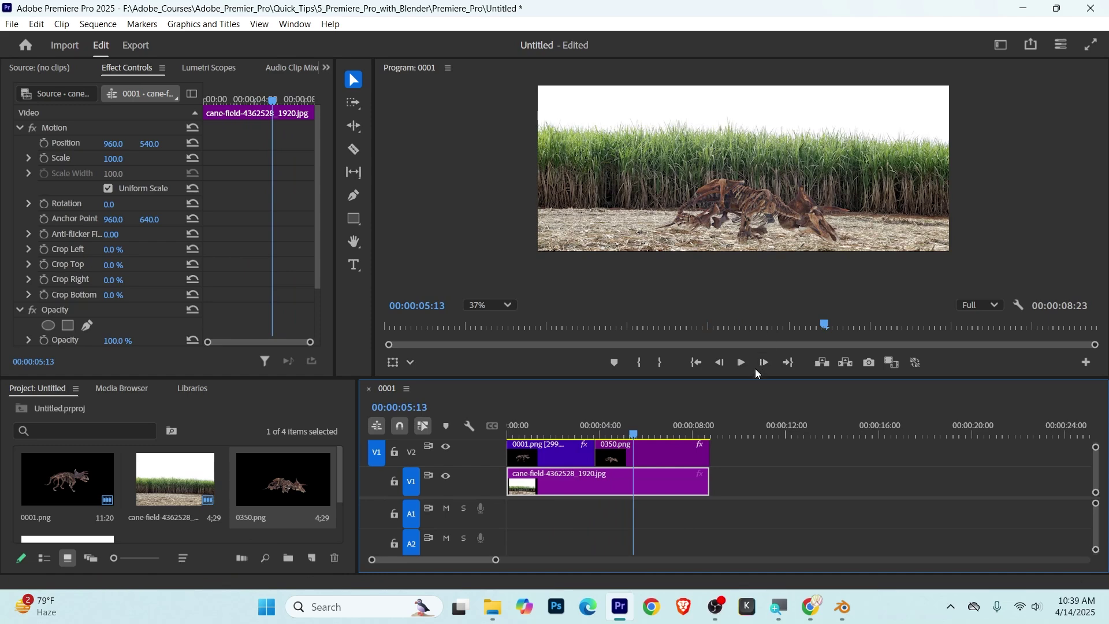
pyautogui.moveTo(751, 377); pyautogui.dragTo(751, 389)
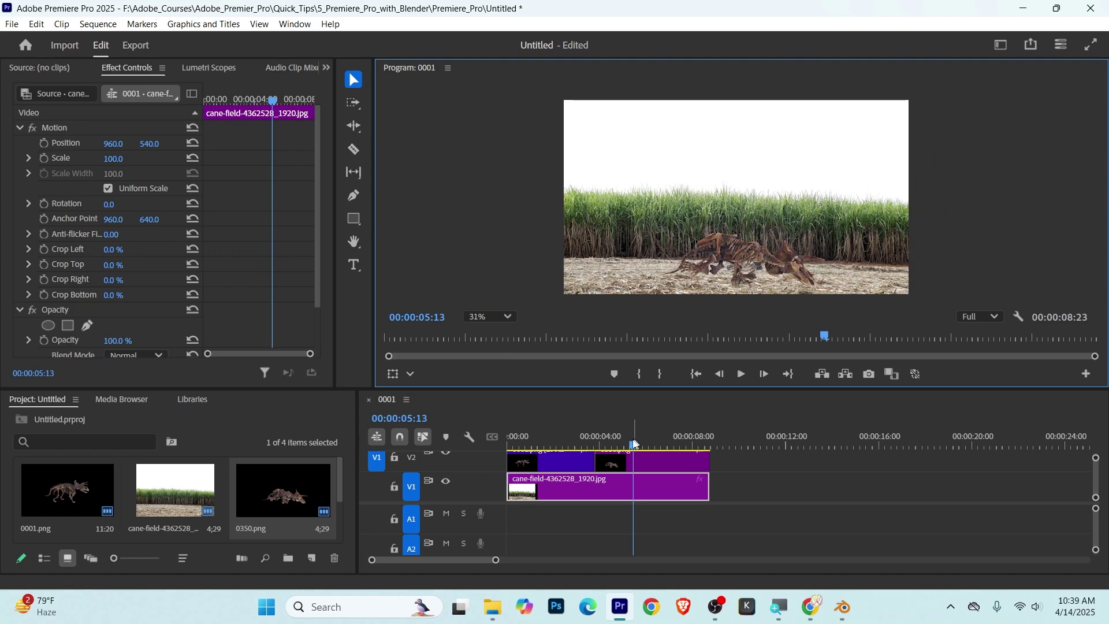
# - Select 0001.png and switch to the workspace layout showing Lumetri Color
pyautogui.moveTo(636, 443); pyautogui.dragTo(567, 456)
pyautogui.click(572, 462)
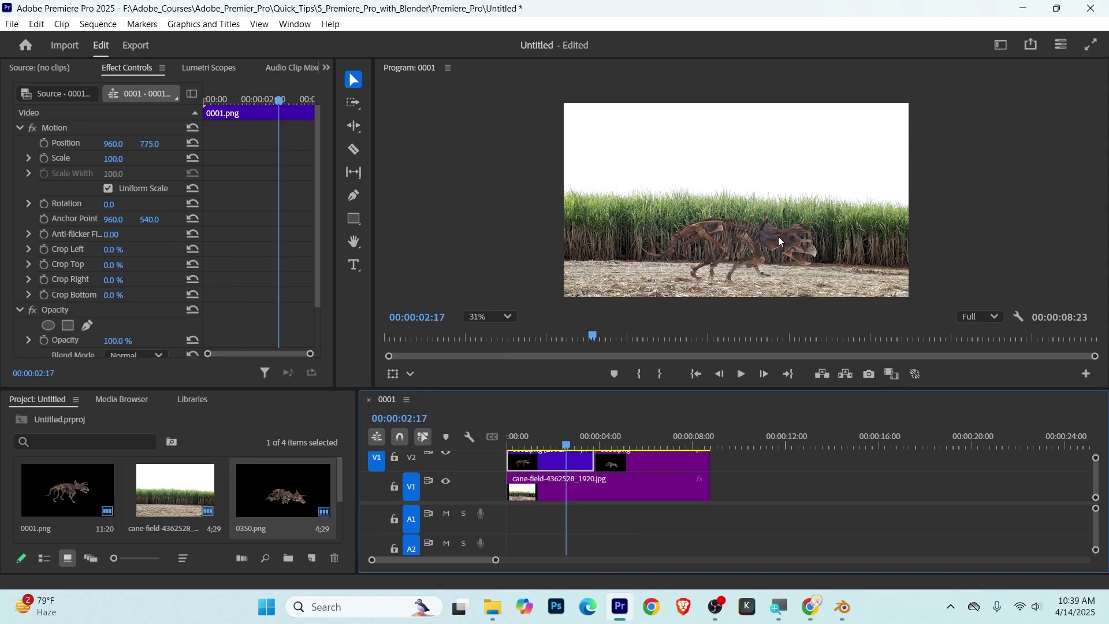
pyautogui.click(1001, 45)
pyautogui.click(924, 164)
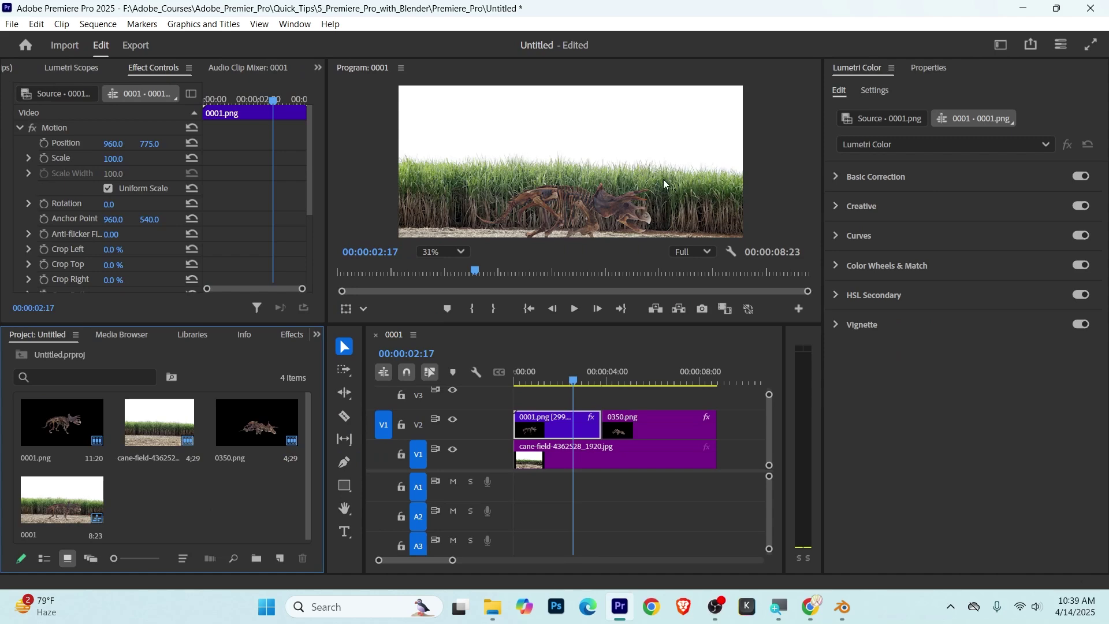
# - Grade 0001.png in Basic Correction with Temperature 100, Tint 37.2 and Contrast 100
pyautogui.scroll(-2, 635, 173)
pyautogui.scroll(4, 574, 149)
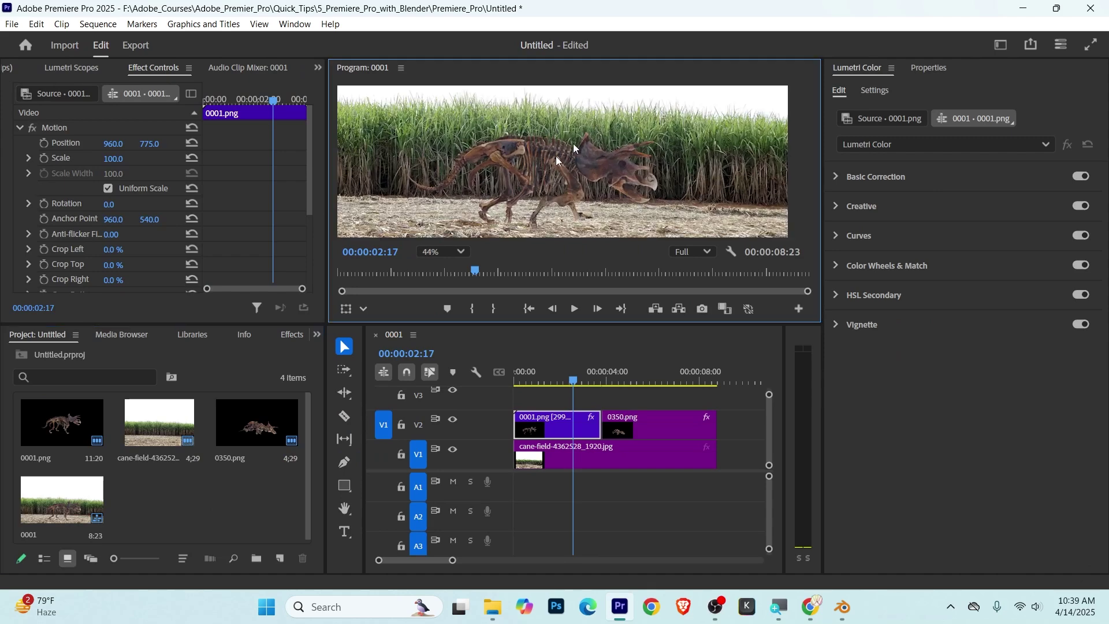
pyautogui.click(856, 180)
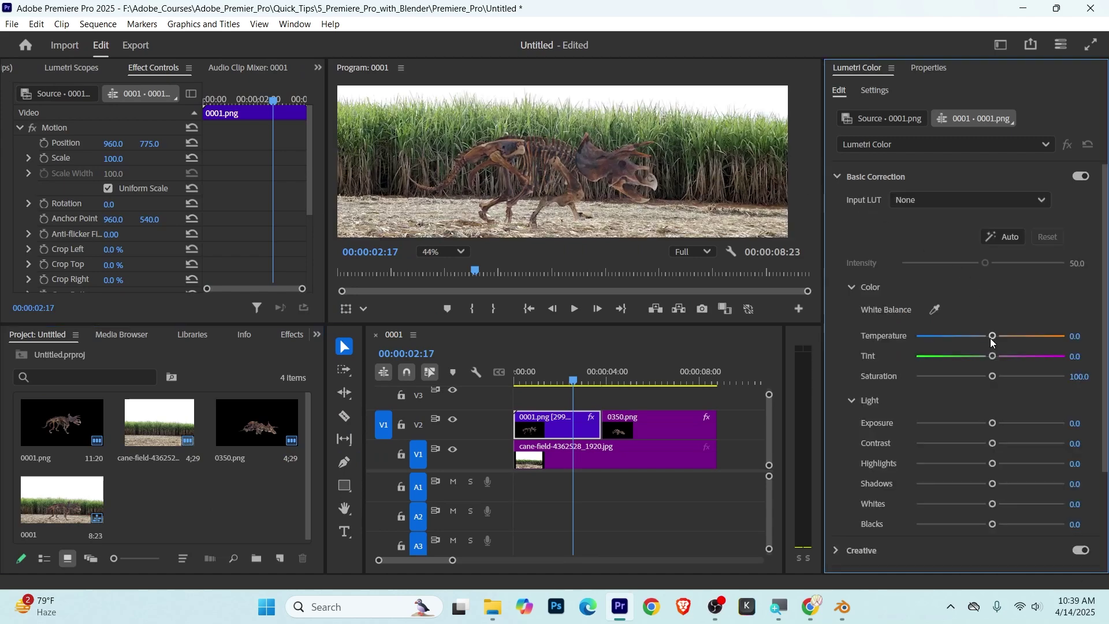
pyautogui.moveTo(992, 341); pyautogui.dragTo(1083, 335)
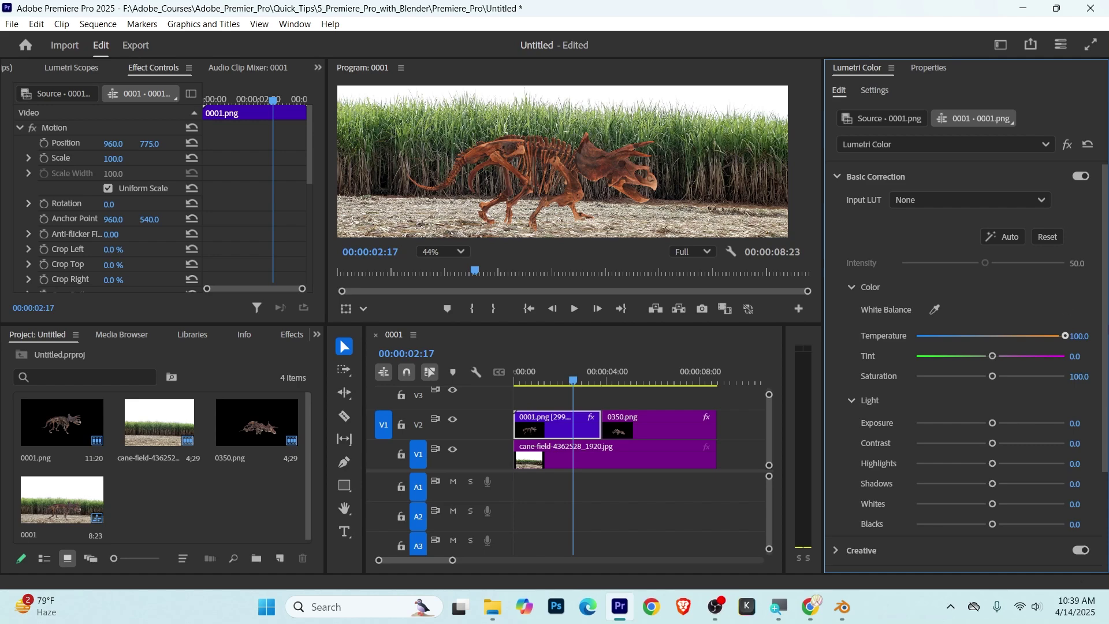
pyautogui.scroll(1, 559, 167)
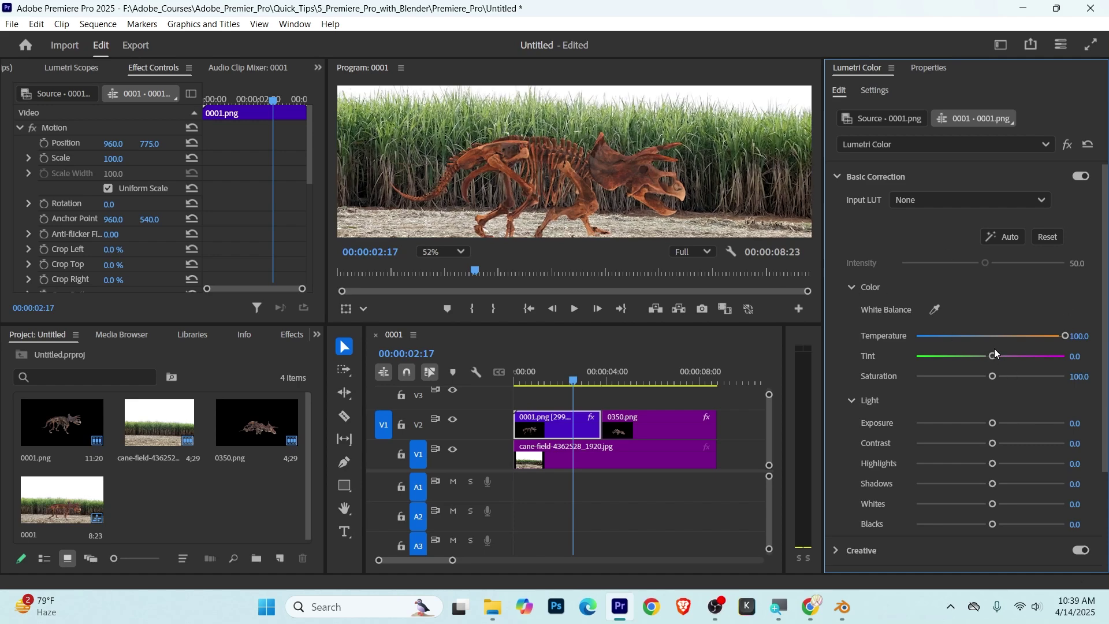
pyautogui.moveTo(994, 356); pyautogui.dragTo(985, 357)
pyautogui.scroll(-1, 1001, 380)
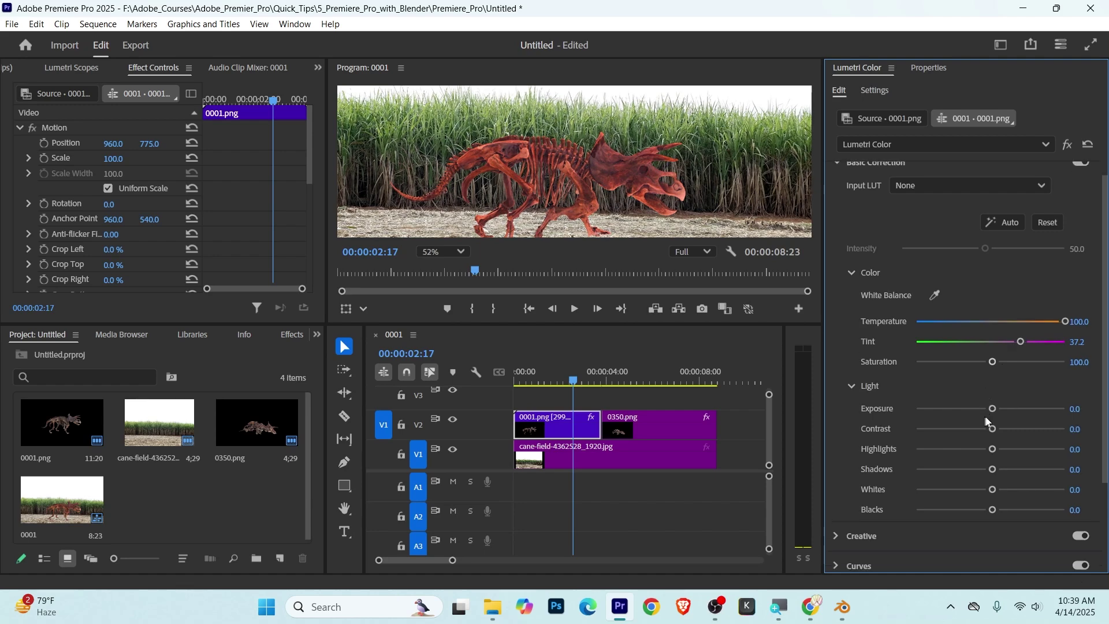
pyautogui.moveTo(993, 428); pyautogui.dragTo(1075, 428)
pyautogui.scroll(-2, 659, 168)
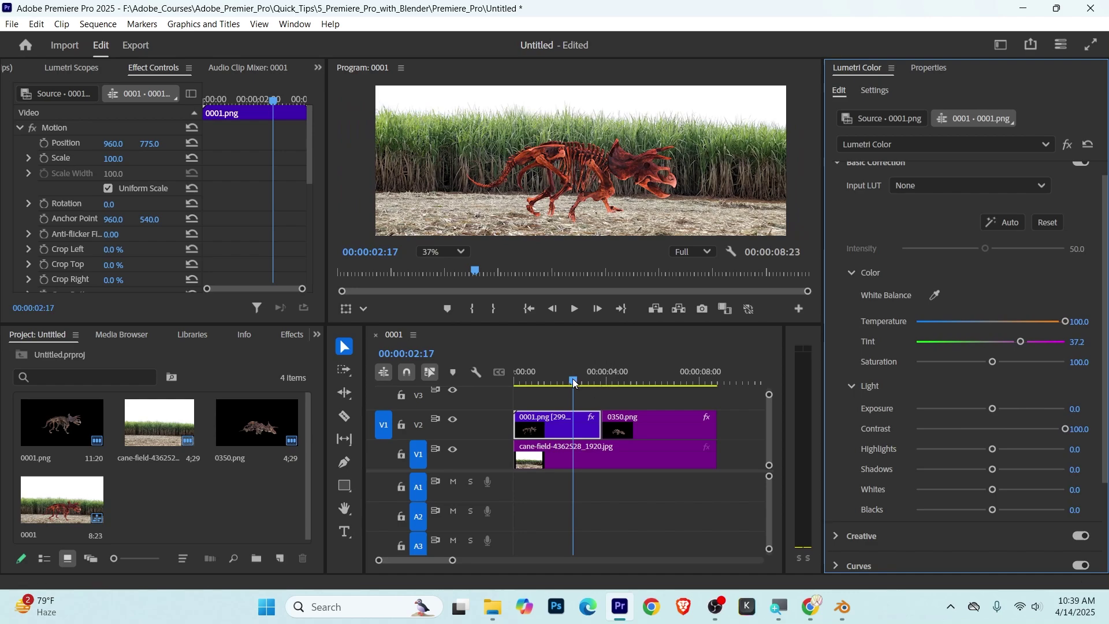
# - Preview the red-tinted skeleton full screen from the start of the sequence
pyautogui.hotkey('shift', '3')
pyautogui.press('Home')
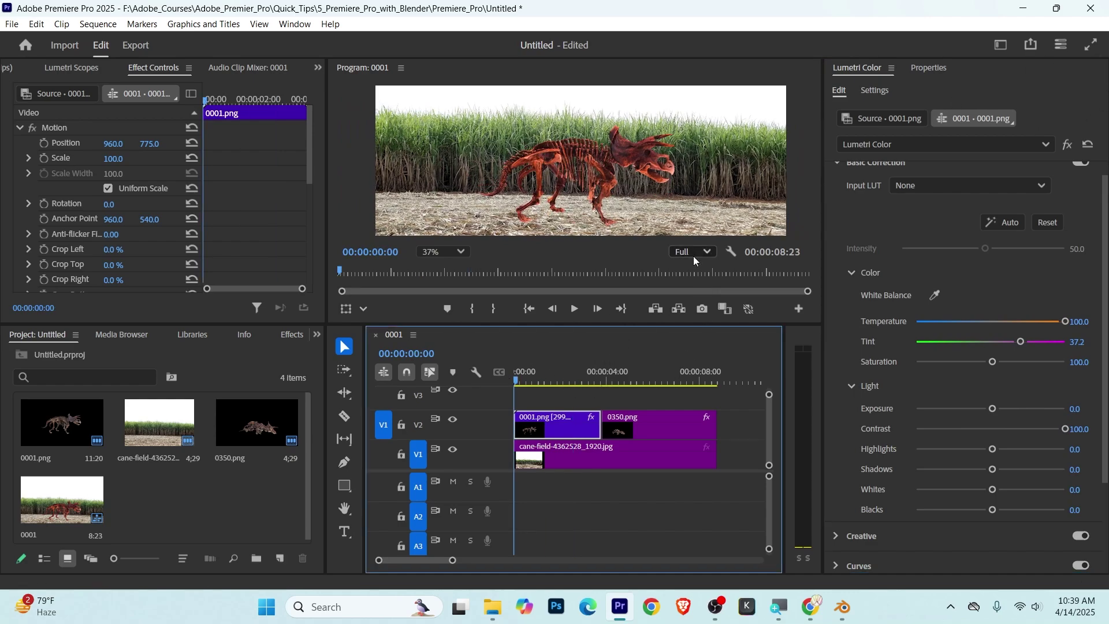
pyautogui.hotkey('ctrl', '`')
pyautogui.press('space')
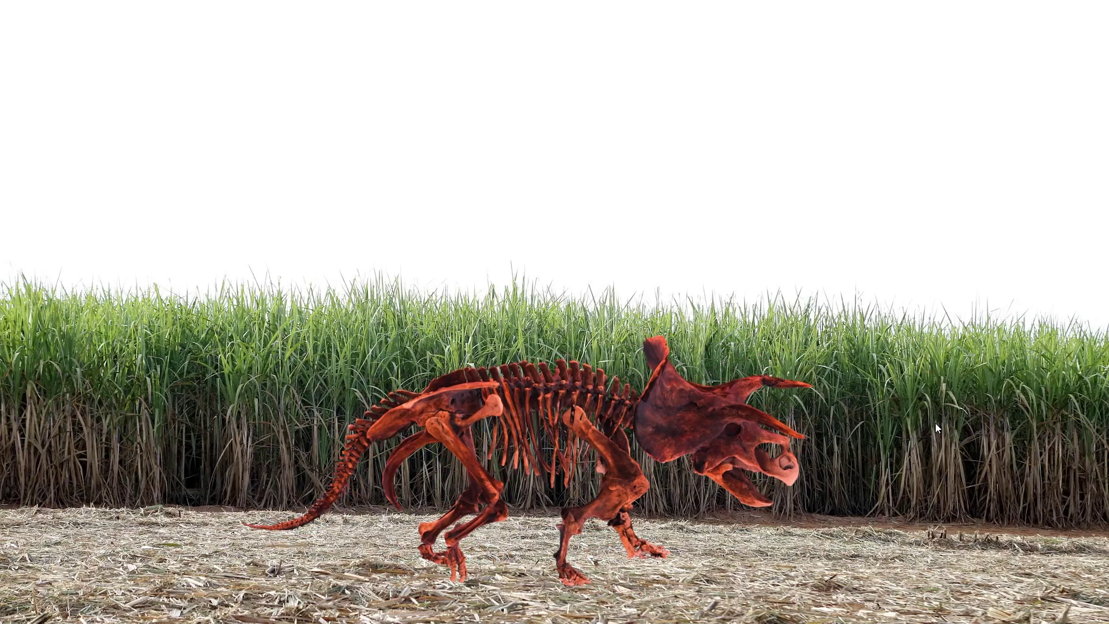
pyautogui.hotkey('ctrl', '`')
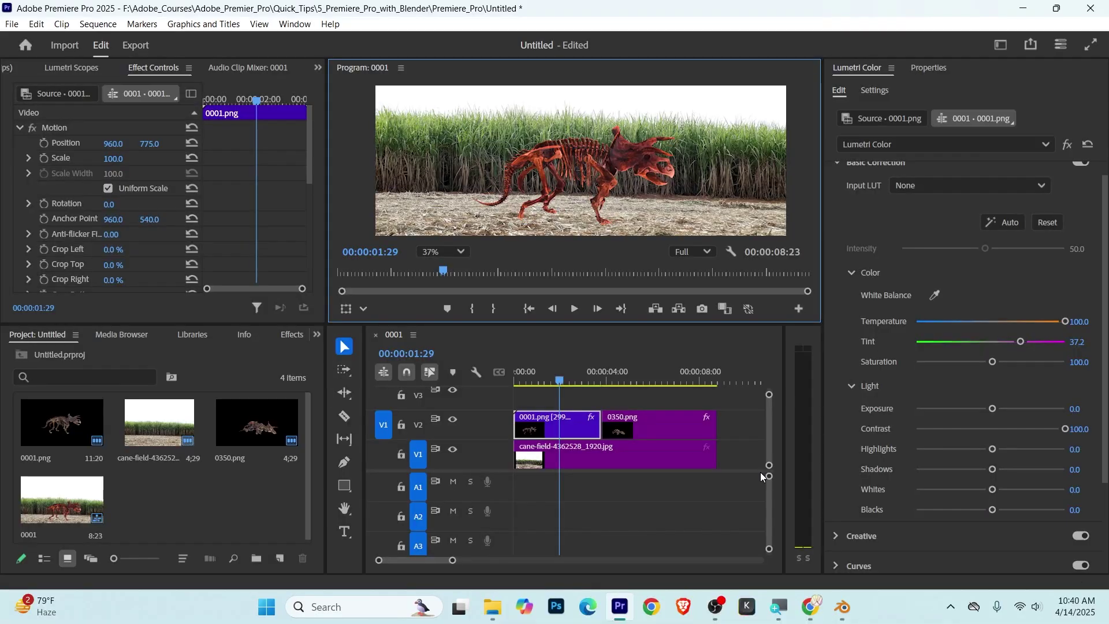
pyautogui.moveTo(560, 380); pyautogui.dragTo(511, 381)
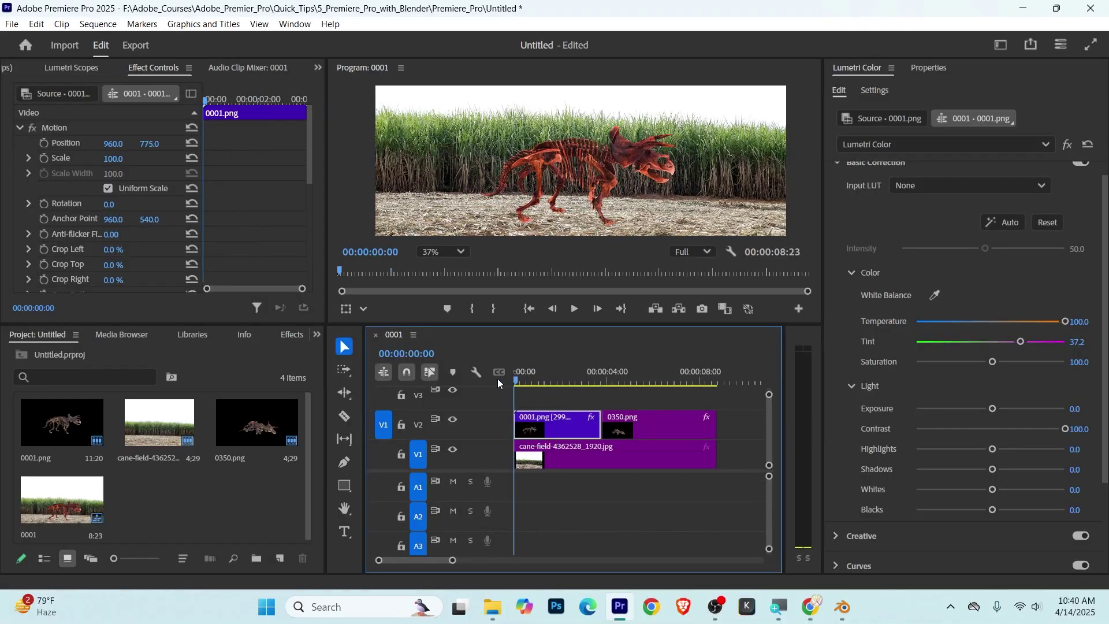
# - Keyframe the skeleton's Position from 0:00 so it slides right to X 1308 at 00:00:02:10
pyautogui.click(43, 143)
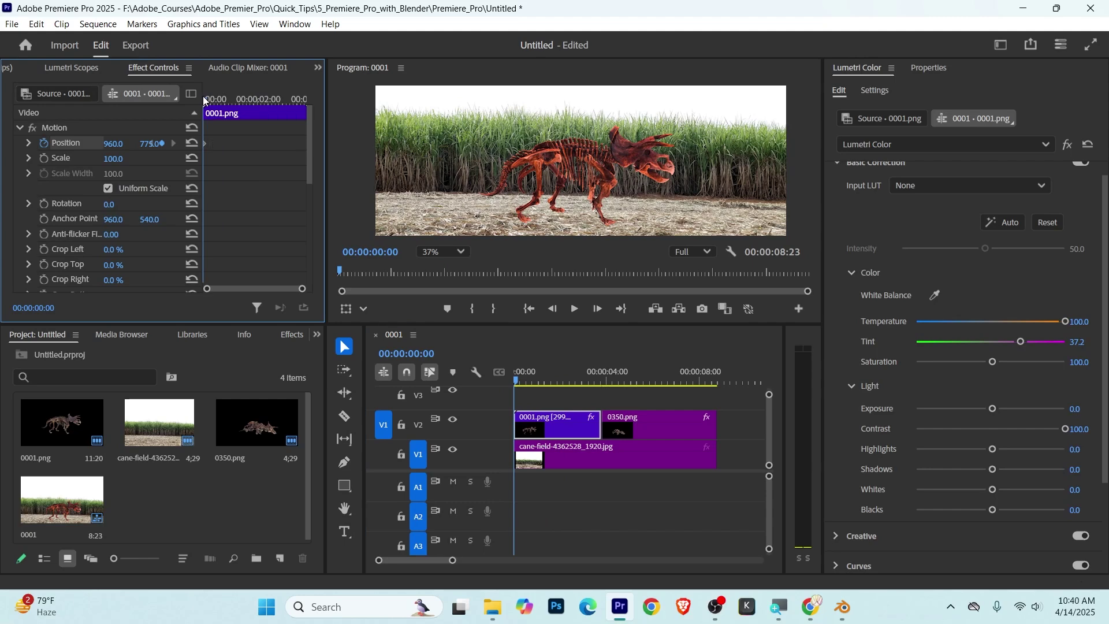
pyautogui.press('space')
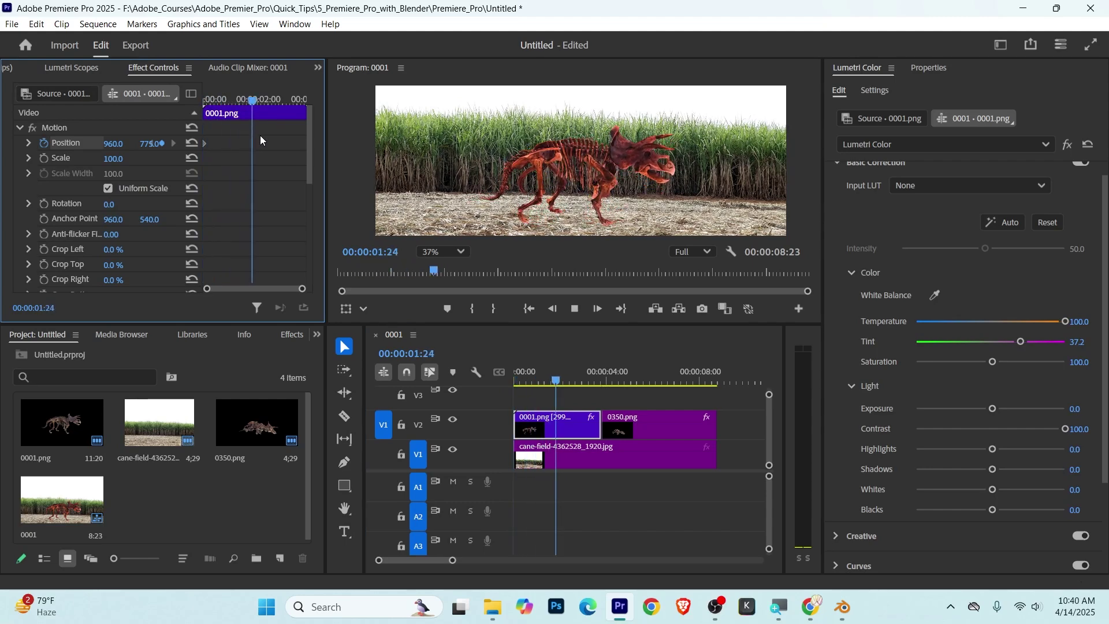
pyautogui.press('space')
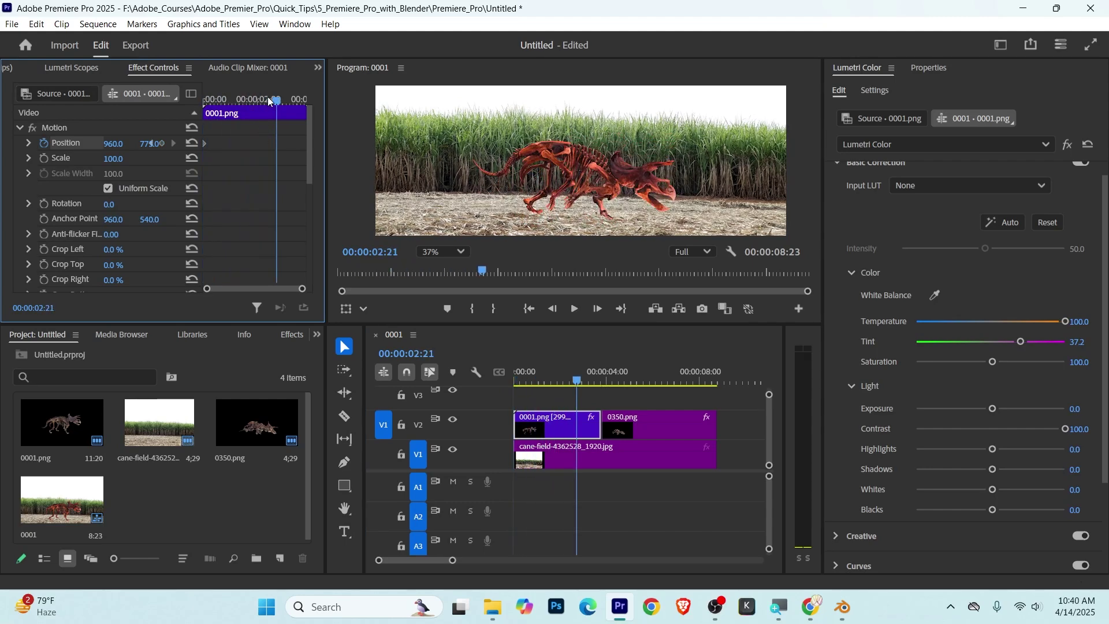
pyautogui.click(268, 96)
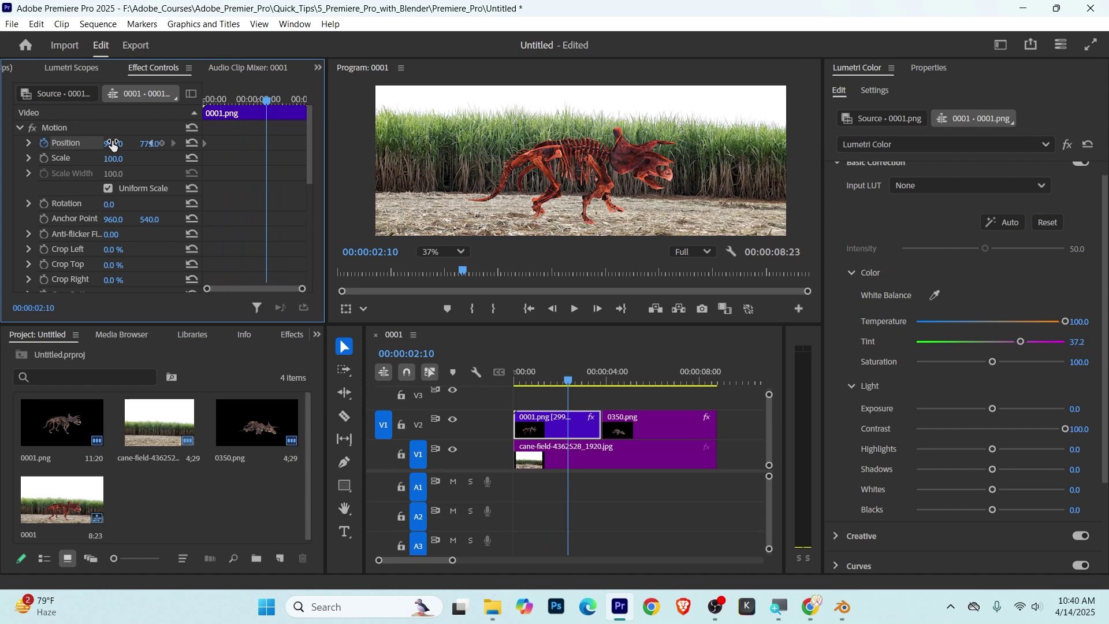
pyautogui.moveTo(112, 145)
pyautogui.mouseDown()
pyautogui.moveTo(173, 145)
pyautogui.moveTo(163, 161)
pyautogui.mouseUp()
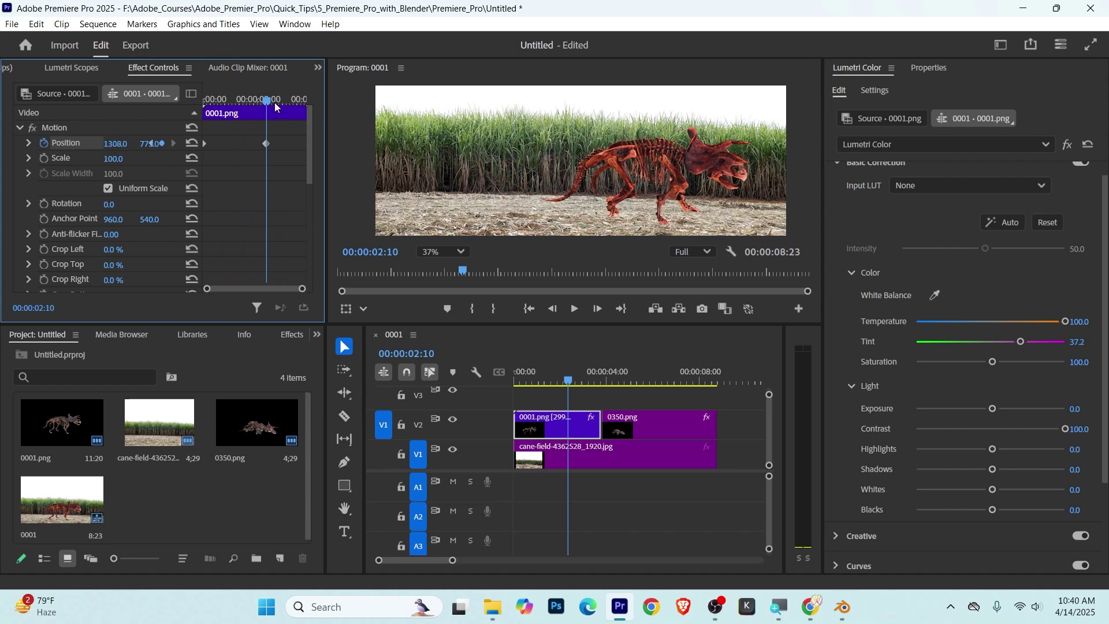
pyautogui.press('space')
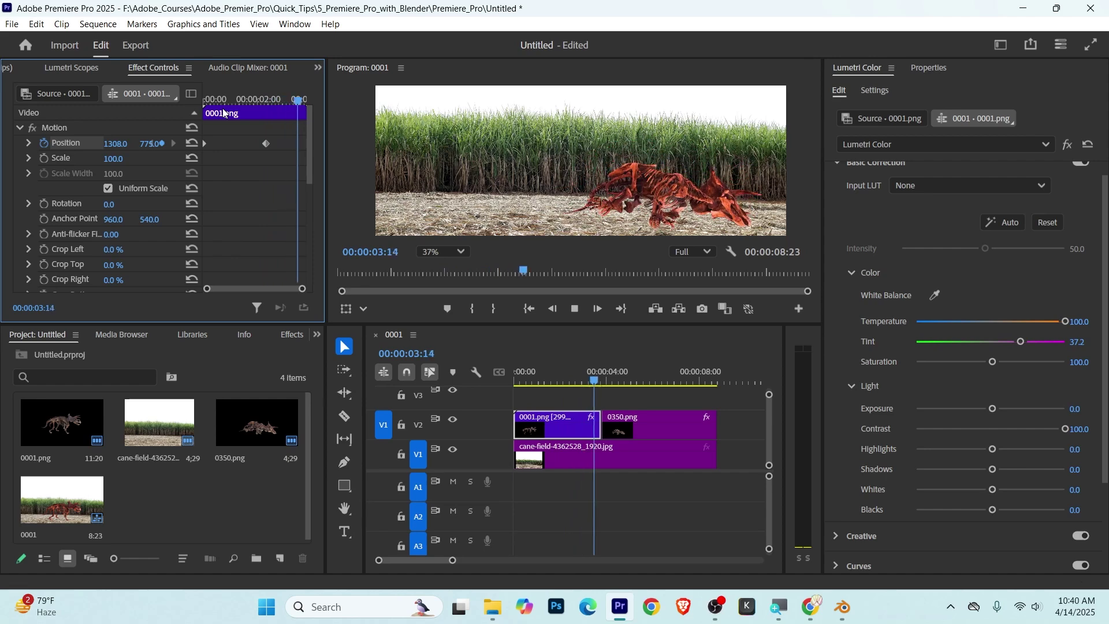
pyautogui.press('space')
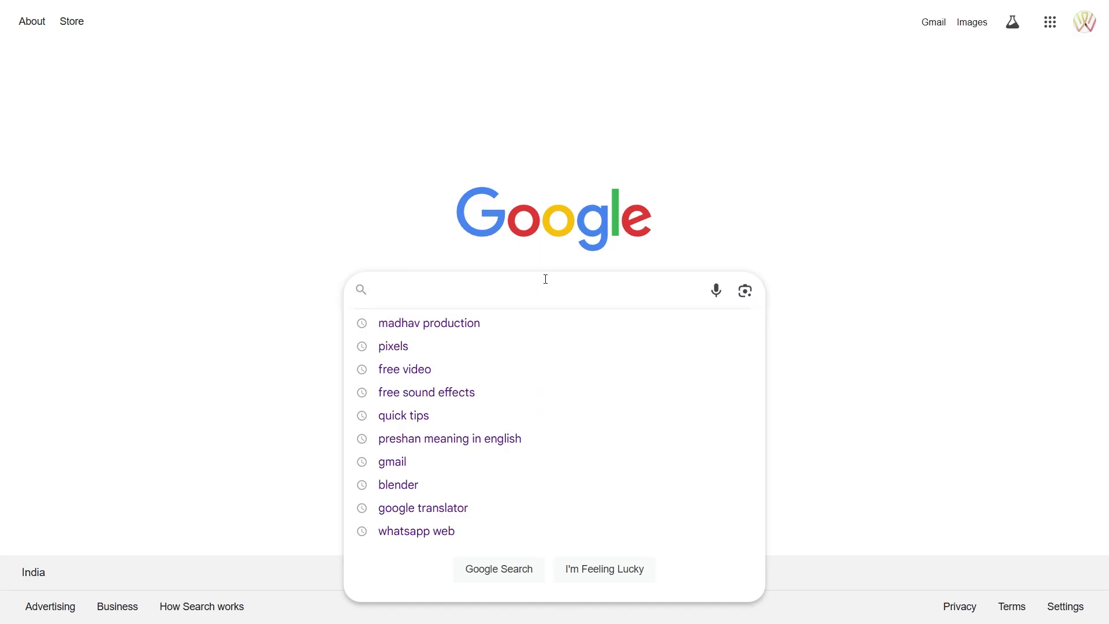
# - Search Google for 'Madhav Production' and open the studio site's Course page
pyautogui.write('Madhav Production')
pyautogui.press('Return')
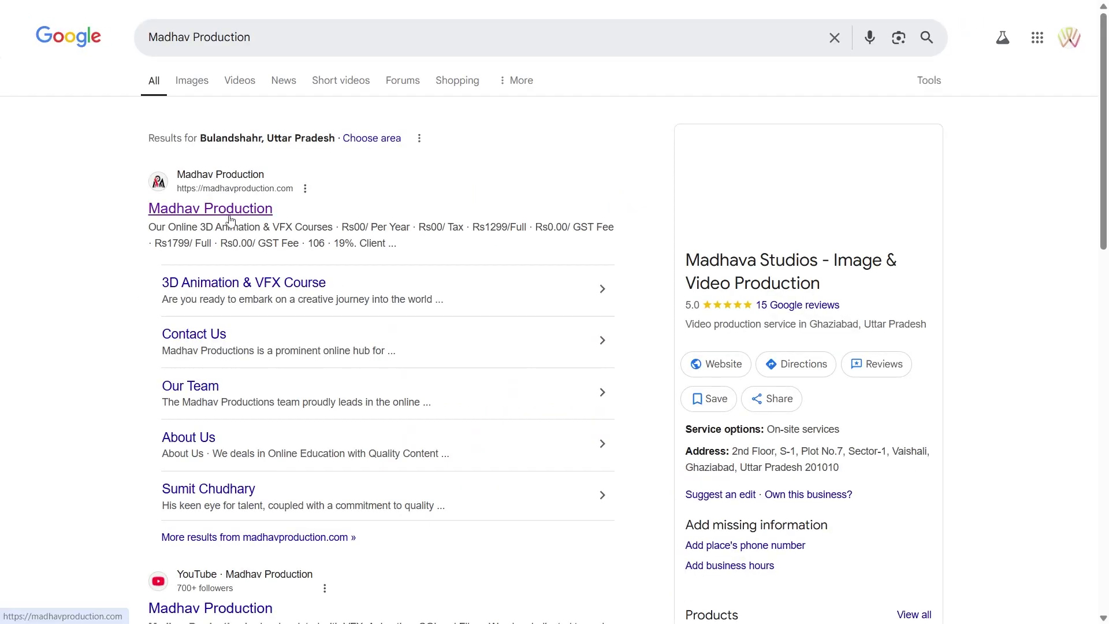
pyautogui.click(210, 208)
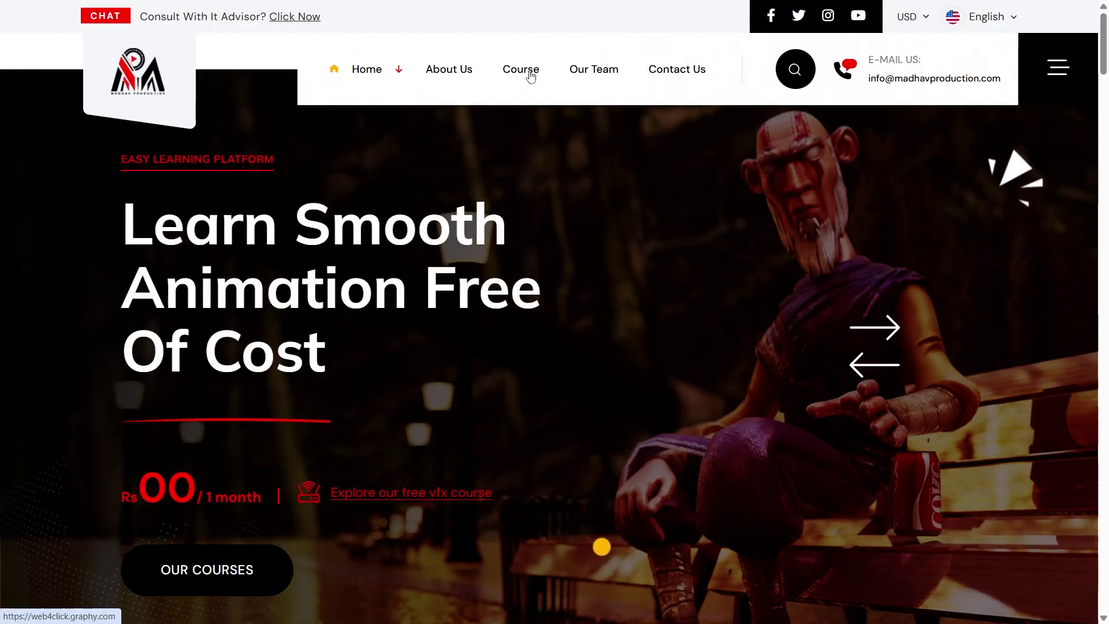
pyautogui.click(532, 76)
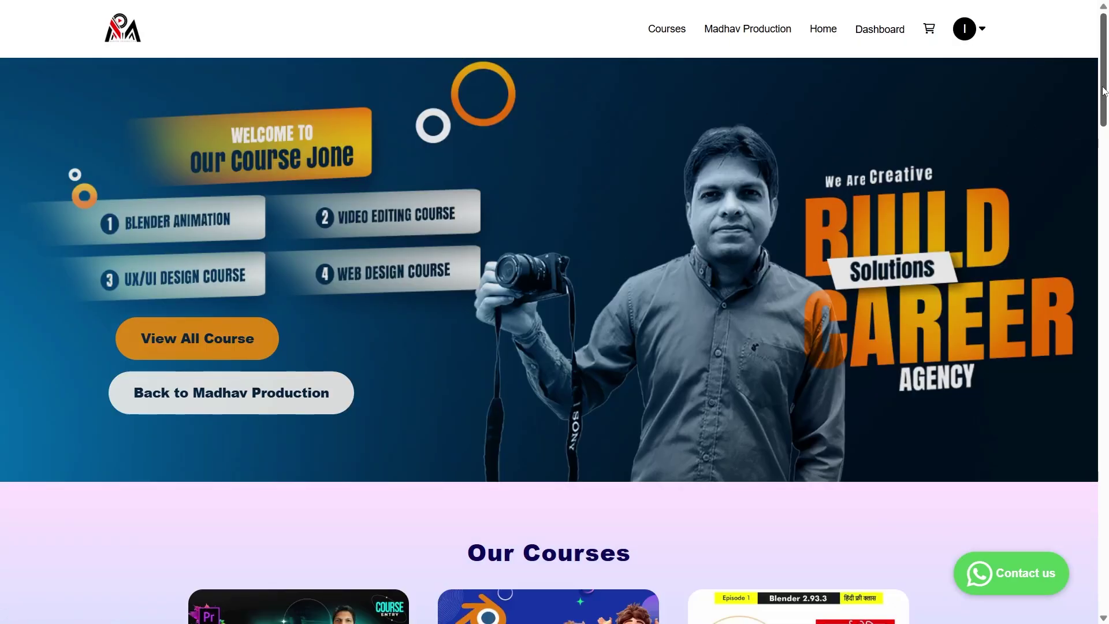
pyautogui.scroll(-5, 306, 309)
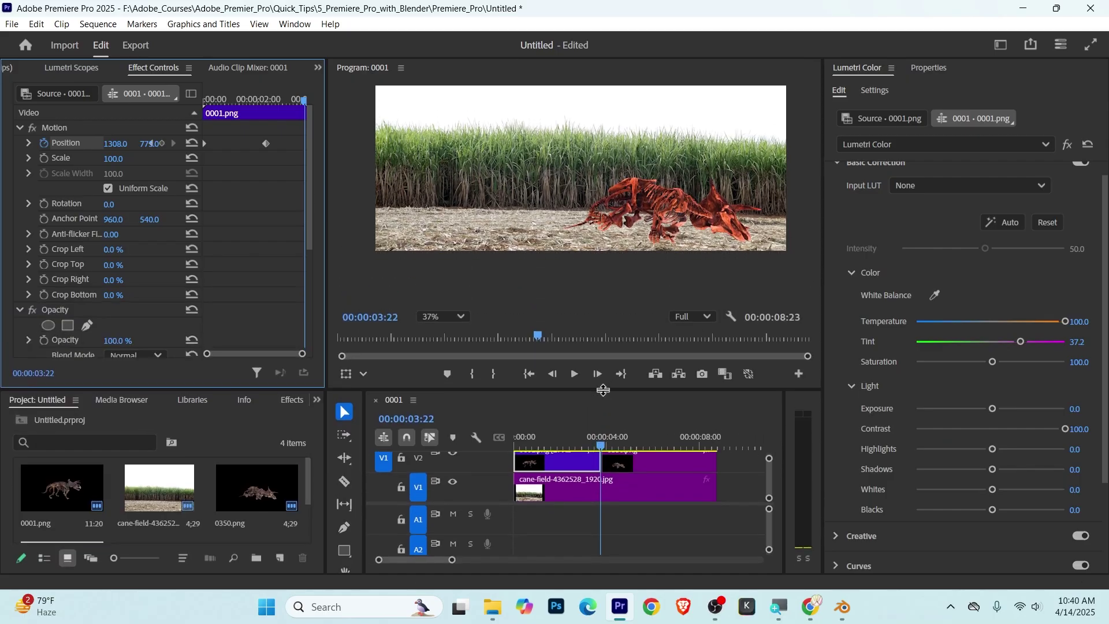
# - Apply Lumetri Auto correction to the cane-field clip, raise Temperature to 45.9, and play it
pyautogui.moveTo(665, 197); pyautogui.dragTo(631, 254)
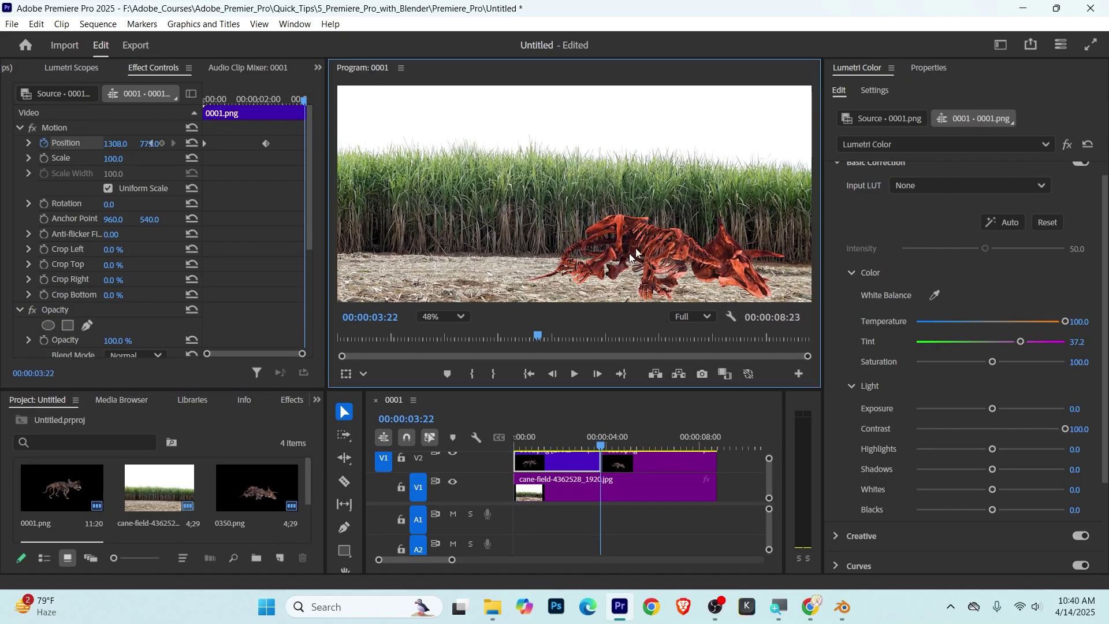
pyautogui.click(668, 492)
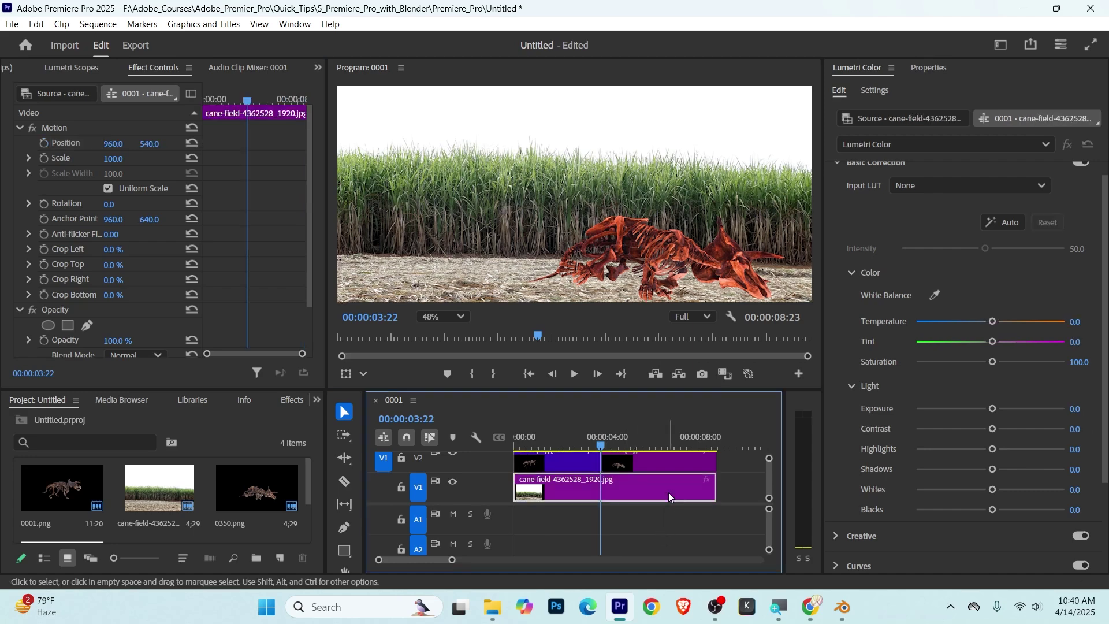
pyautogui.click(1003, 223)
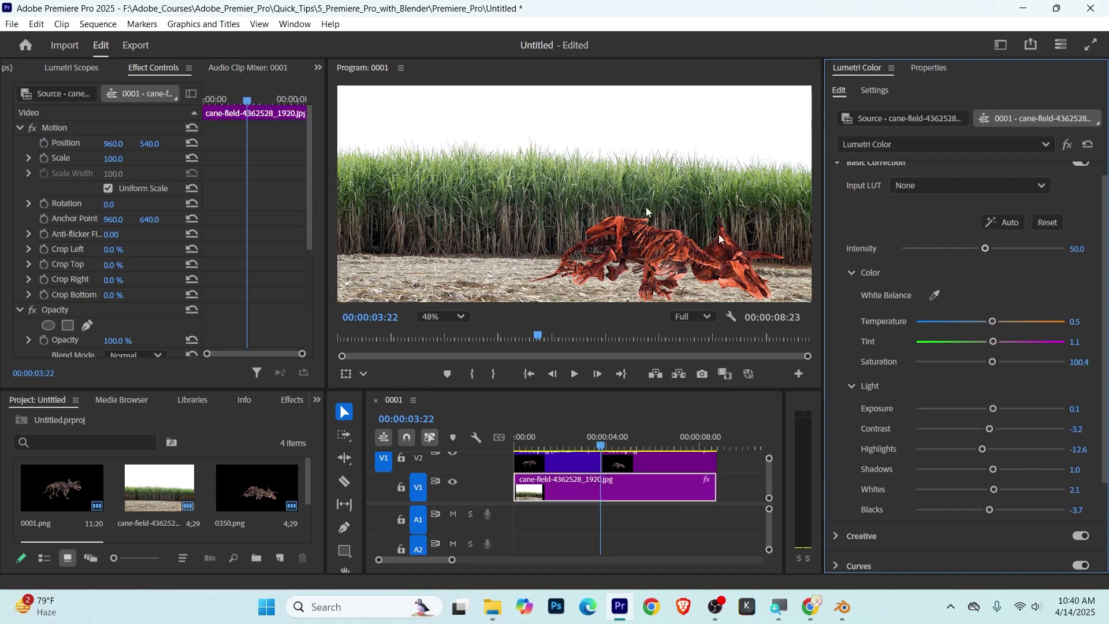
pyautogui.moveTo(996, 322); pyautogui.dragTo(1026, 322)
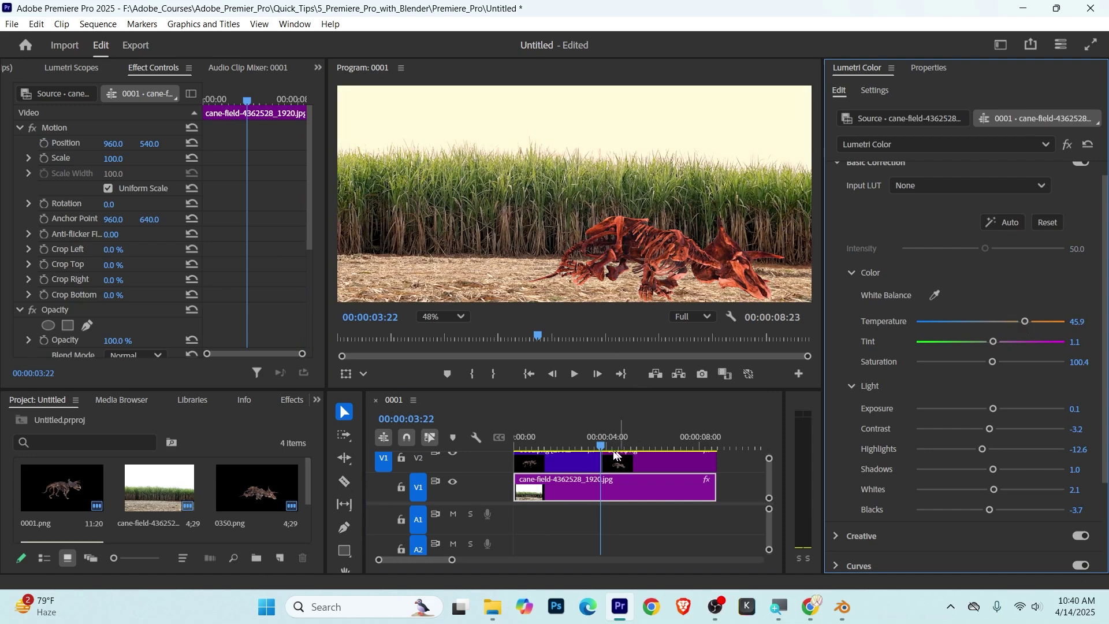
pyautogui.click(516, 443)
pyautogui.press('space')
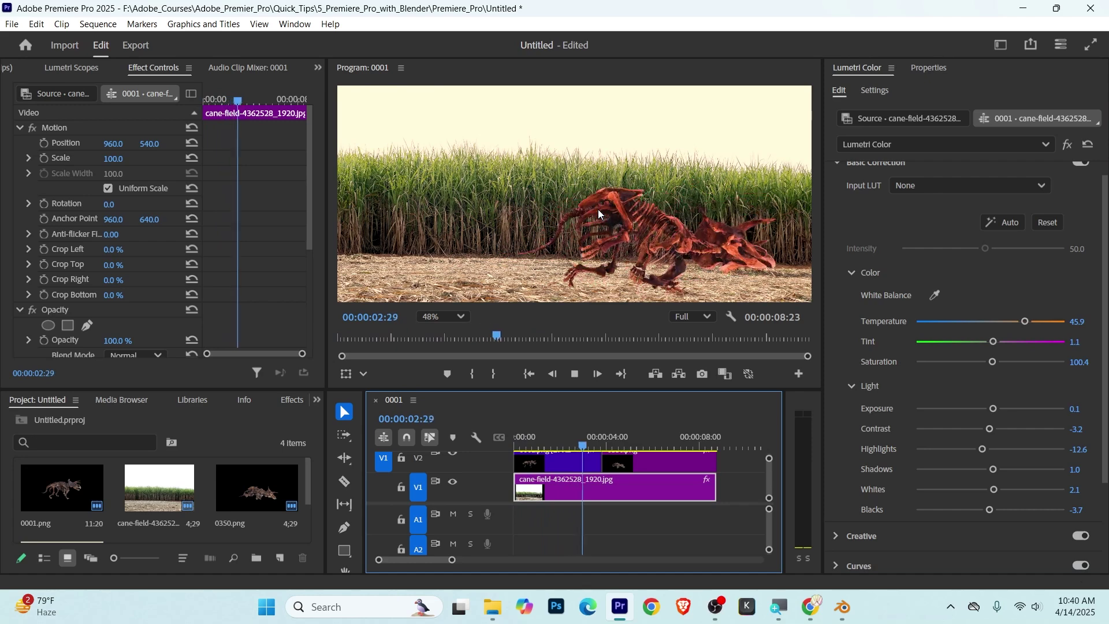
pyautogui.click(516, 445)
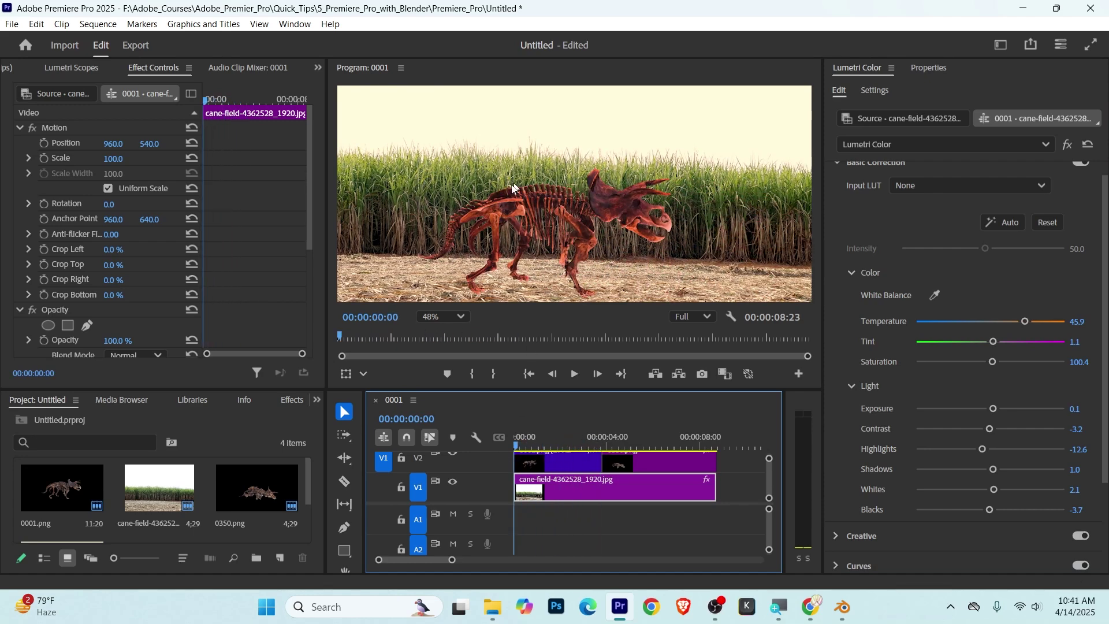
pyautogui.scroll(-1, 563, 208)
pyautogui.scroll(-1, 612, 230)
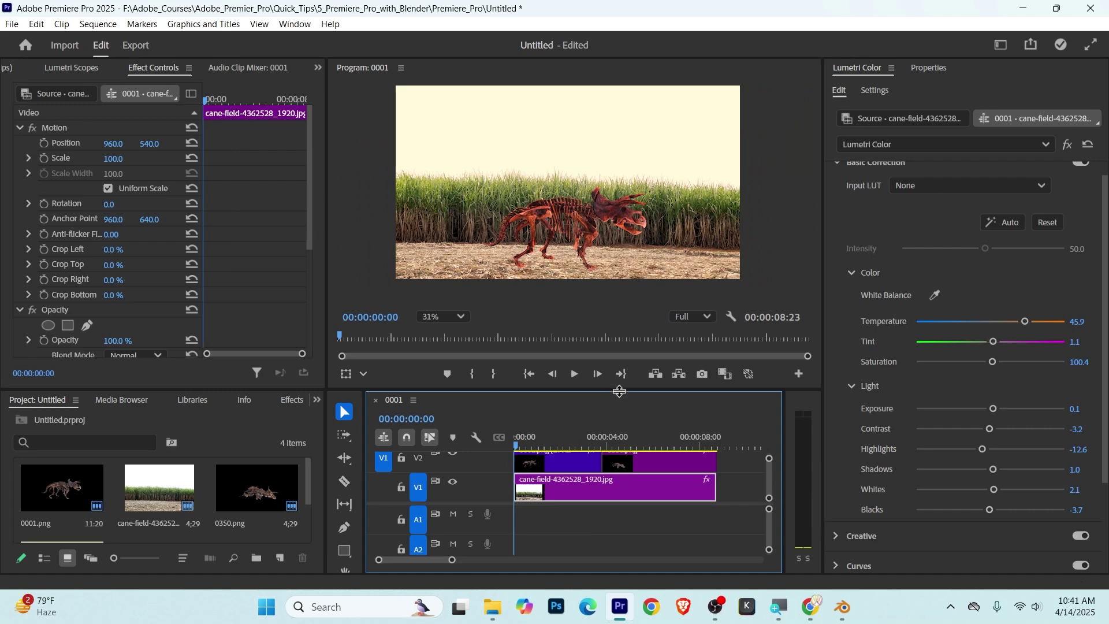
pyautogui.moveTo(619, 391); pyautogui.dragTo(619, 407)
pyautogui.scroll(1, 652, 239)
pyautogui.scroll(1, 525, 209)
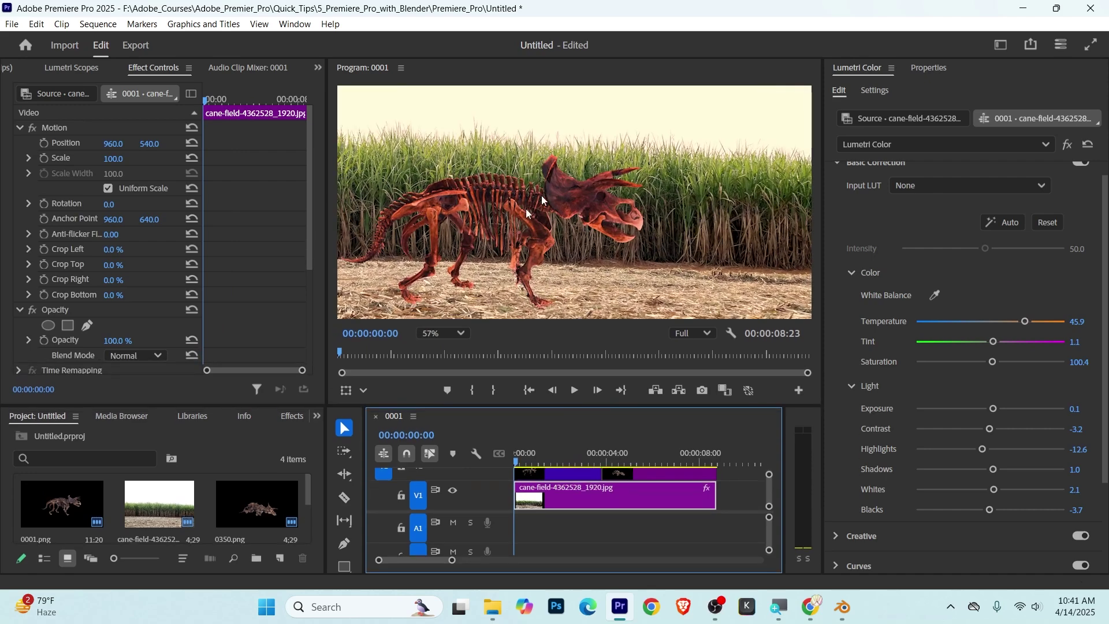
pyautogui.scroll(-1, 727, 241)
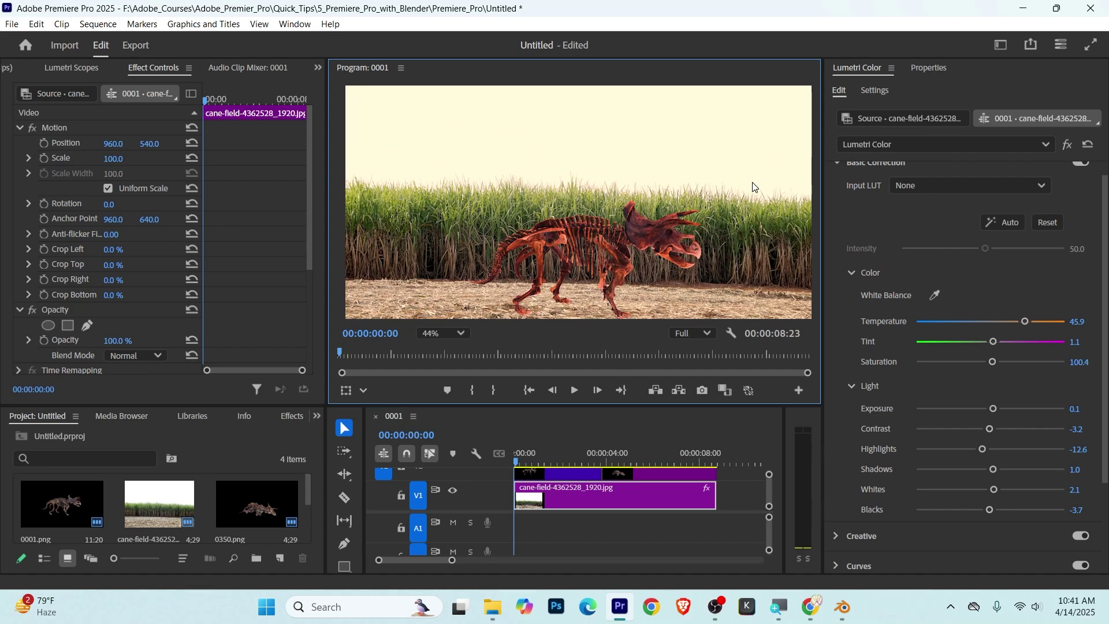
# - Preview the skeleton's walk, then copy the 0001.png clip
pyautogui.press('space')
pyautogui.moveTo(650, 405); pyautogui.dragTo(650, 374)
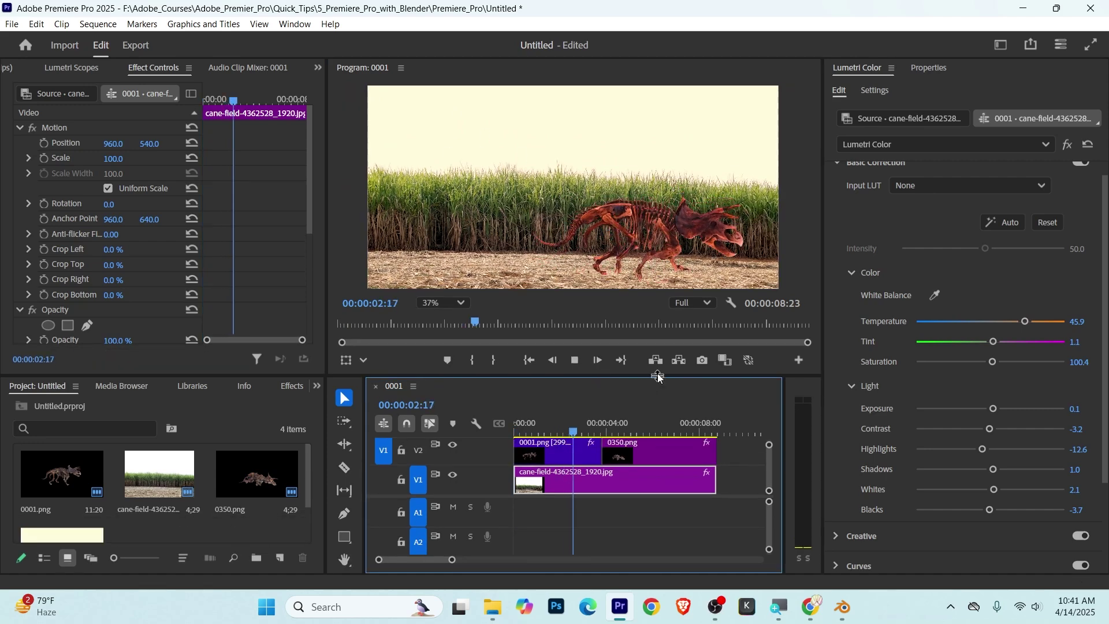
pyautogui.press('space')
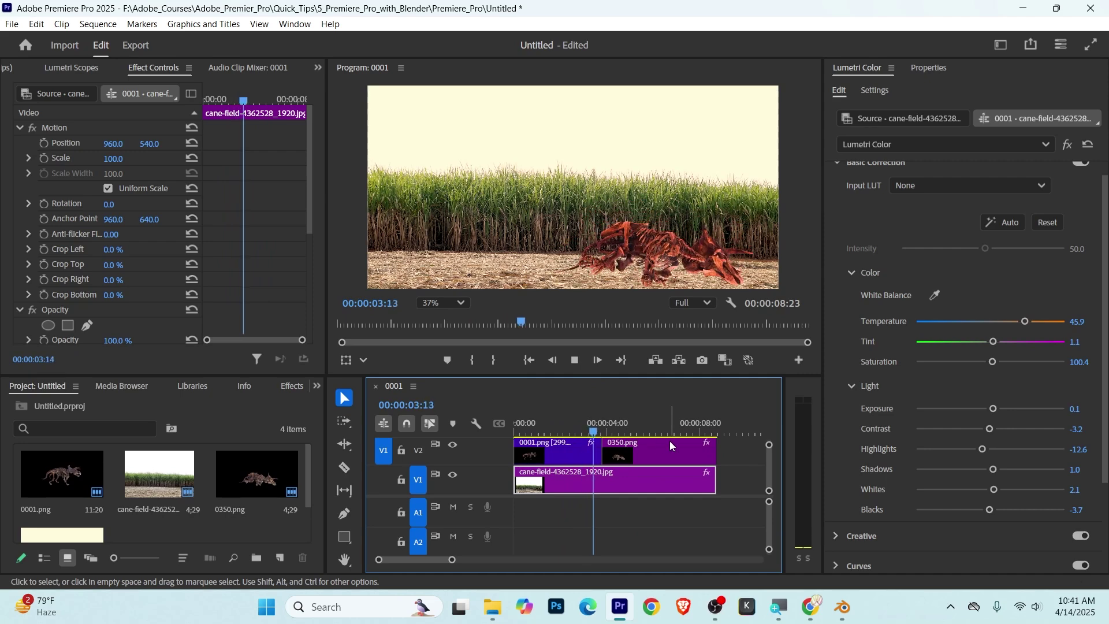
pyautogui.press('=')
pyautogui.press('space')
pyautogui.click(617, 455)
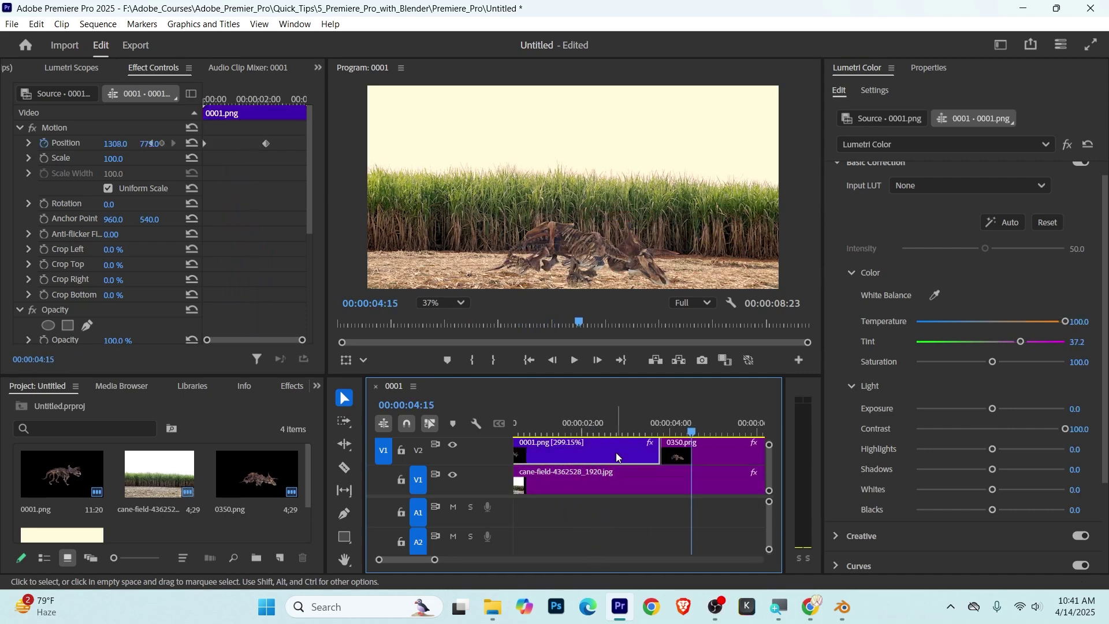
pyautogui.rightClick(616, 452)
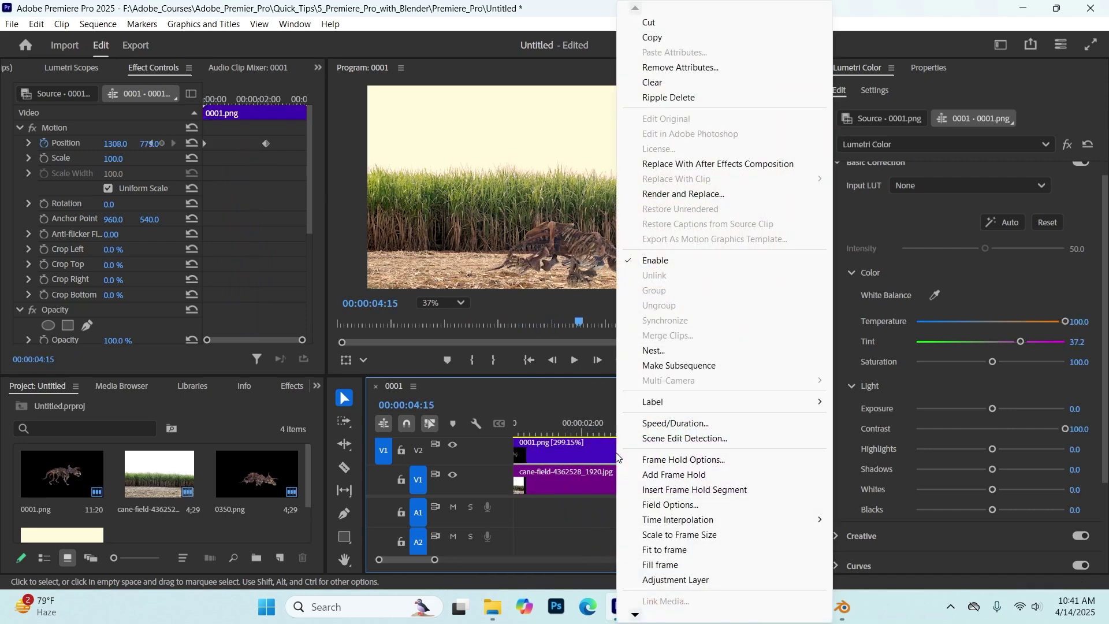
pyautogui.click(673, 55)
# - Paste 0001.png's Motion and Lumetri Color attributes onto the 0350.png clip
pyautogui.scroll(-3, 693, 433)
pyautogui.click(670, 456)
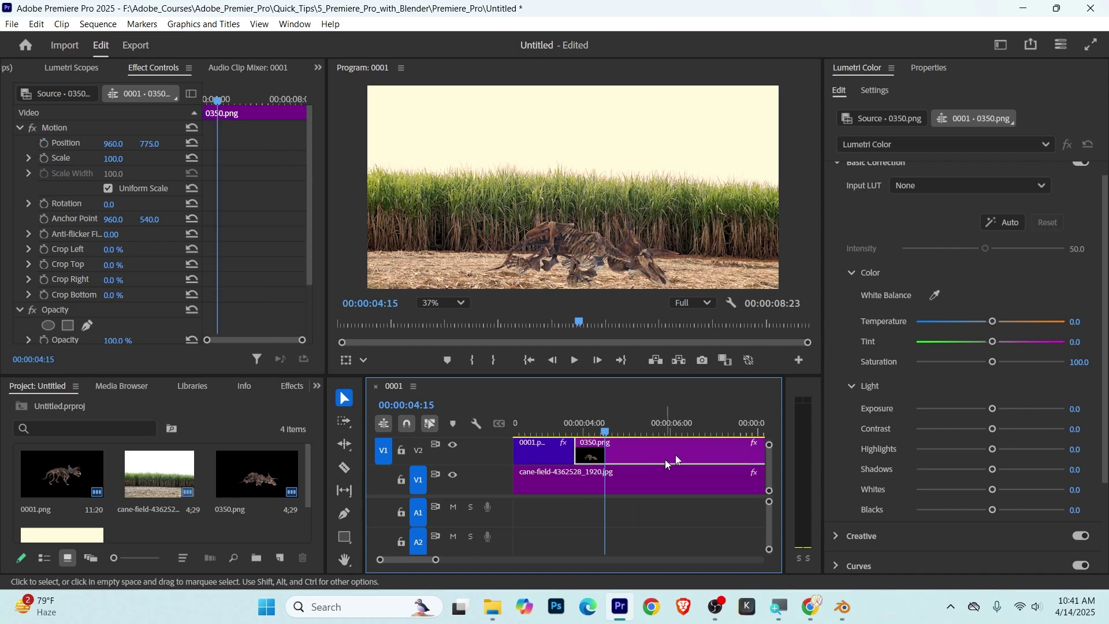
pyautogui.rightClick(682, 455)
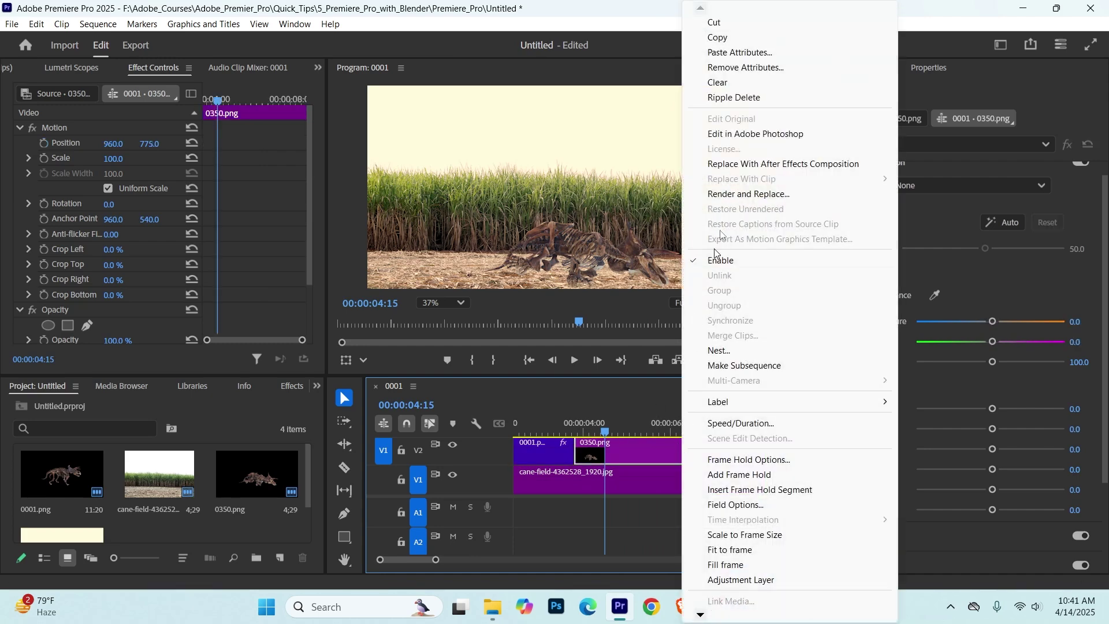
pyautogui.click(742, 56)
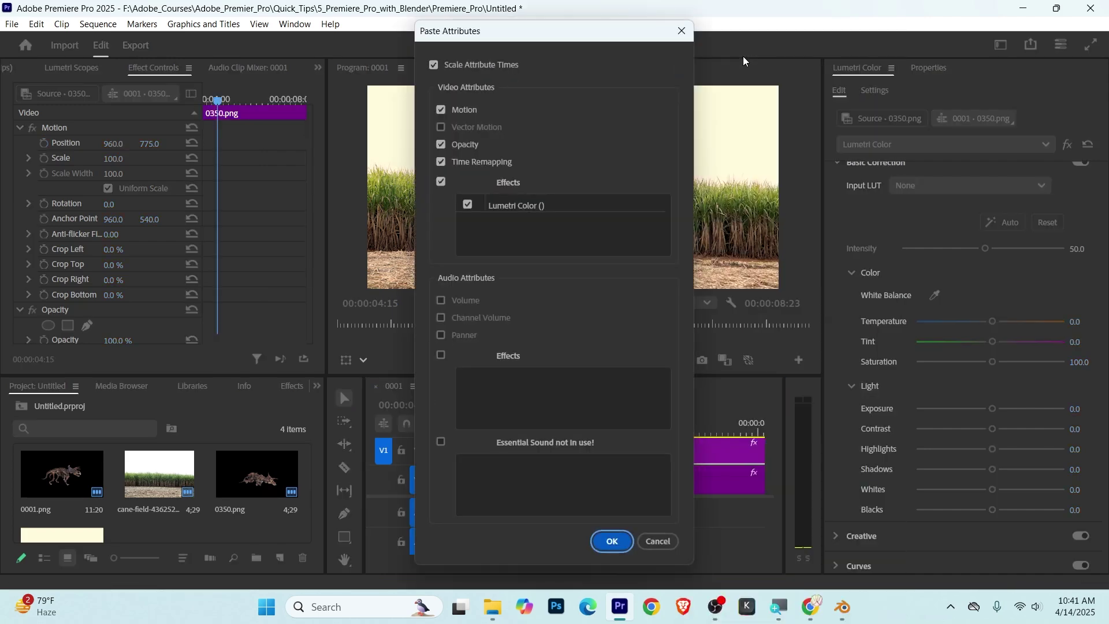
pyautogui.click(614, 541)
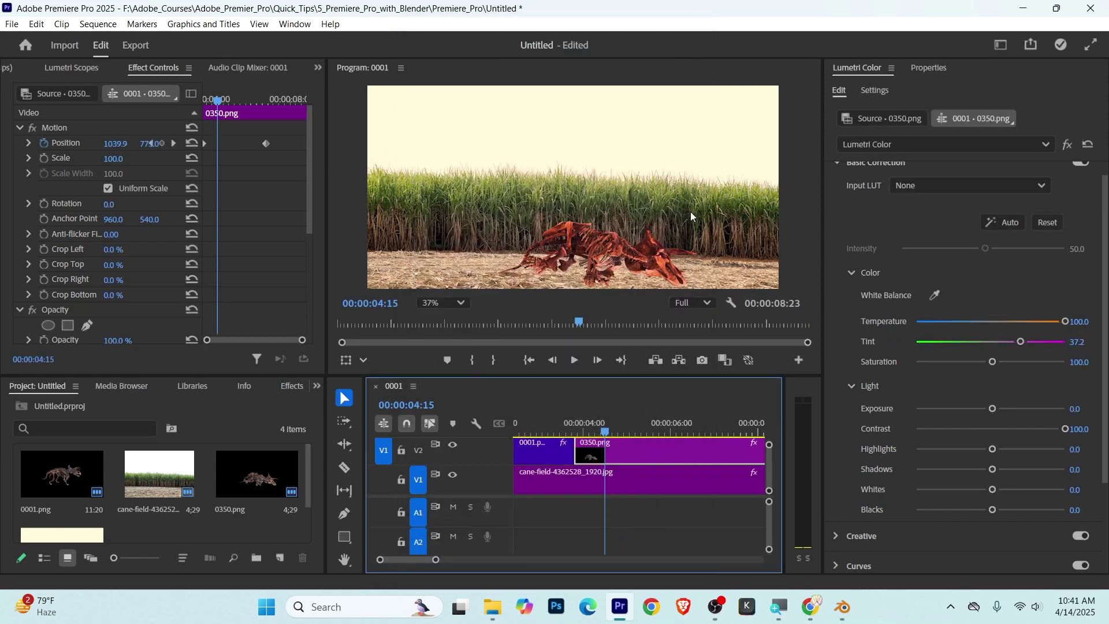
# - Preview the clip handoff and delete 0350.png's stray extra Position keyframe
pyautogui.click(566, 427)
pyautogui.press('-')
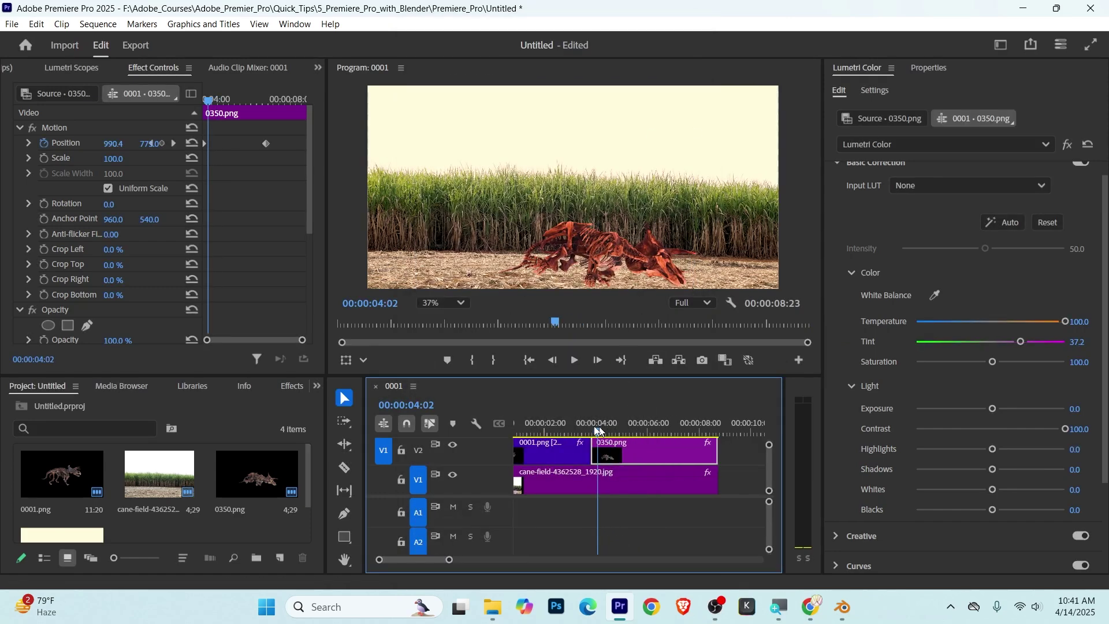
pyautogui.press('space')
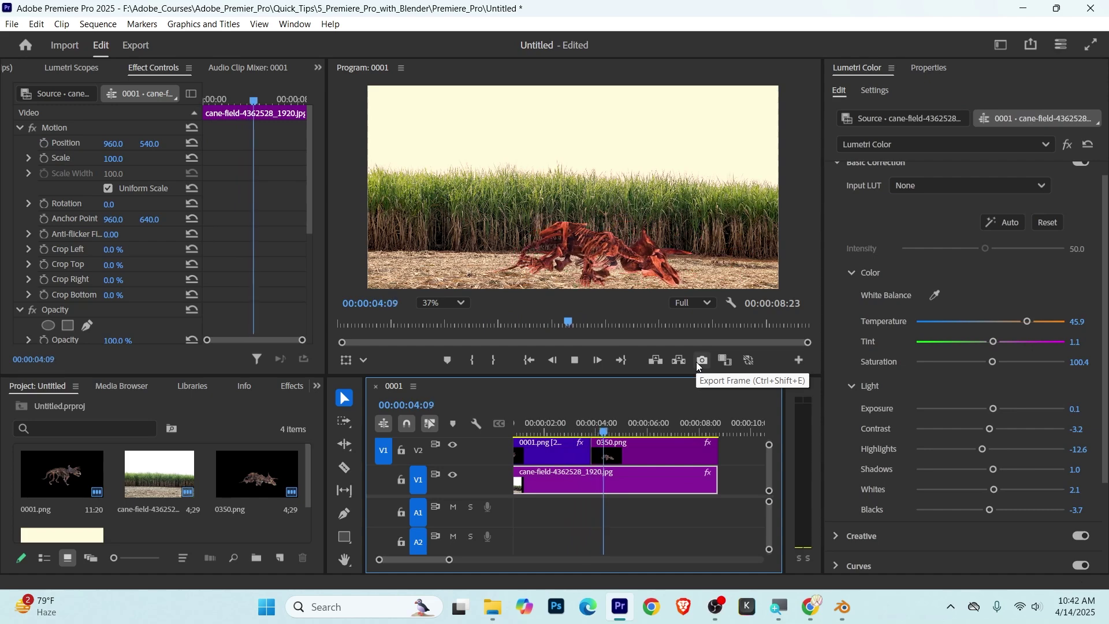
pyautogui.click(656, 450)
pyautogui.click(565, 431)
pyautogui.press('space')
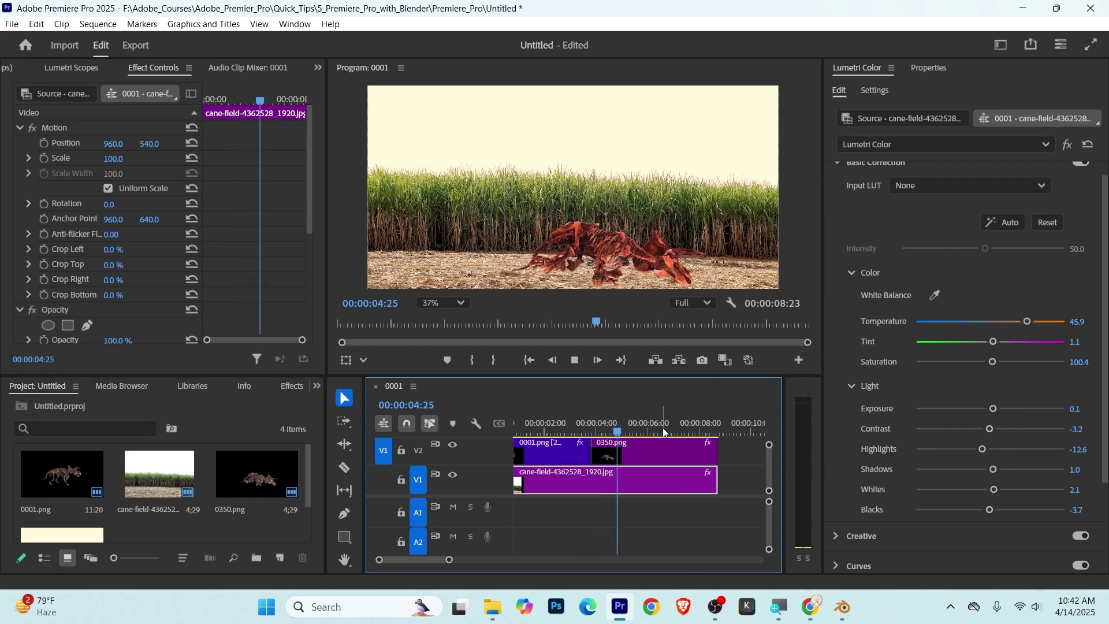
pyautogui.click(671, 457)
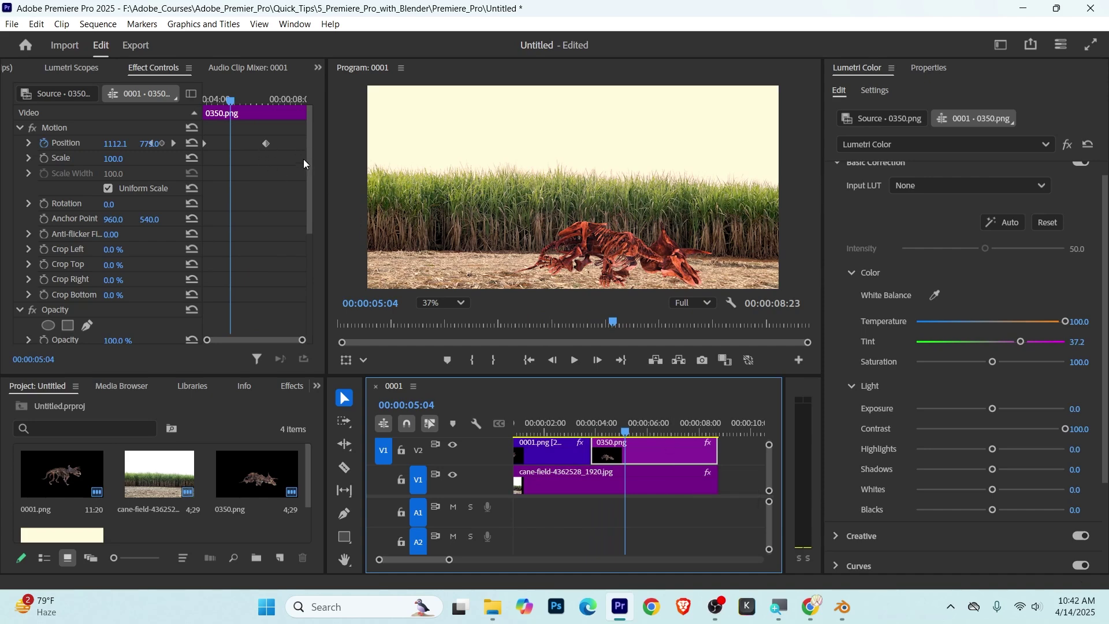
pyautogui.moveTo(275, 127); pyautogui.dragTo(231, 169)
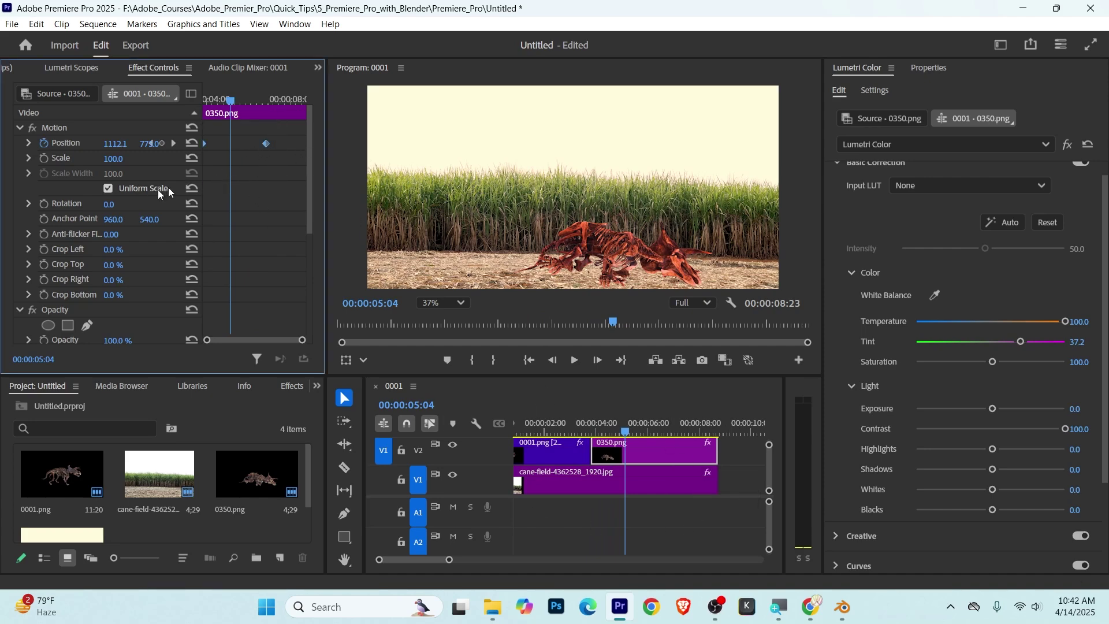
pyautogui.press('Delete')
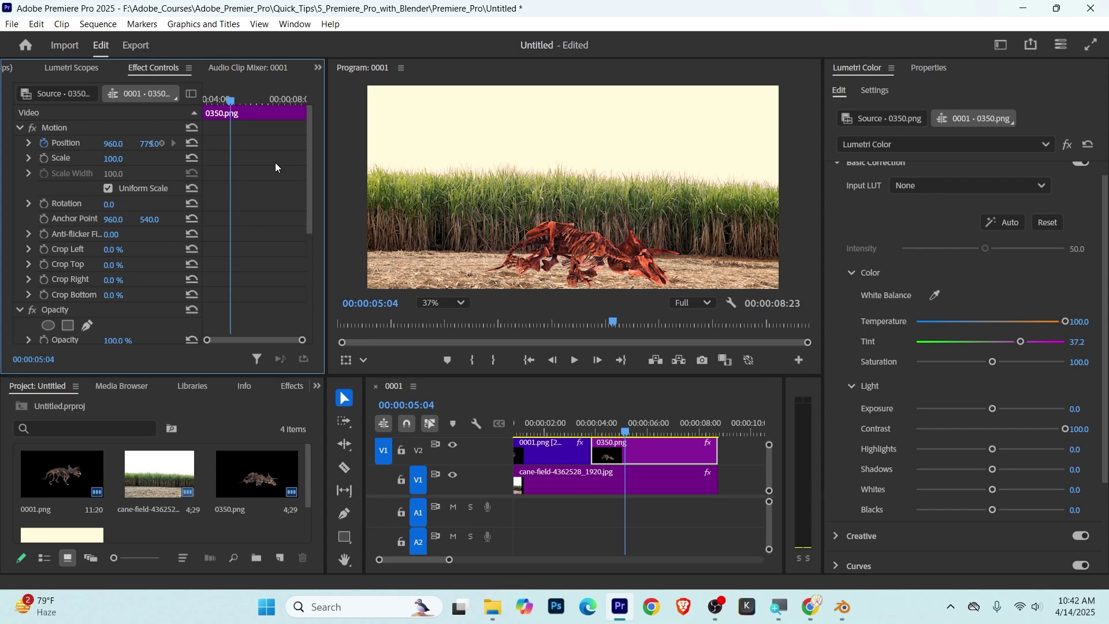
# - Add a 0350.png Position keyframe at 00:00:06:06 with X set to 1308
pyautogui.click(565, 423)
pyautogui.click(568, 454)
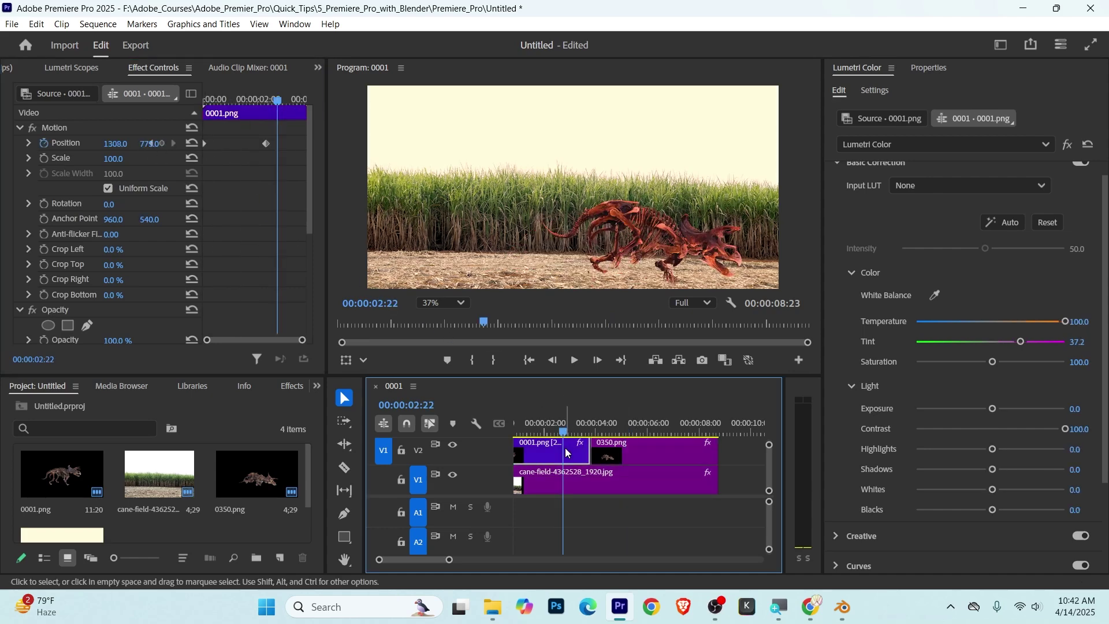
pyautogui.hotkey('shift', '5')
pyautogui.click(653, 433)
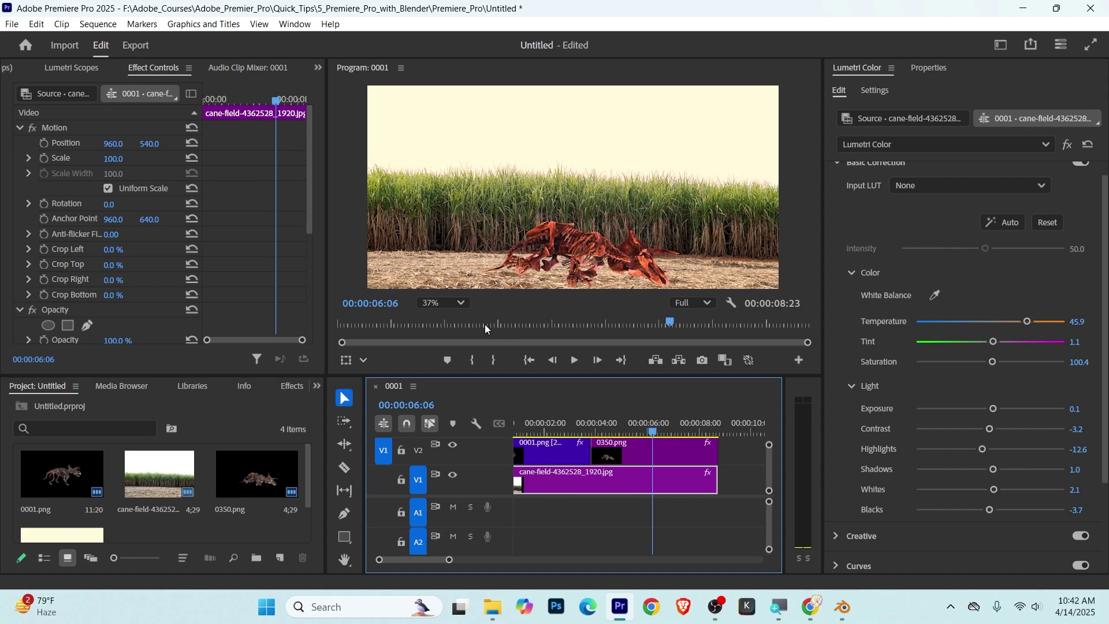
pyautogui.click(645, 456)
pyautogui.click(120, 143)
pyautogui.write('13')
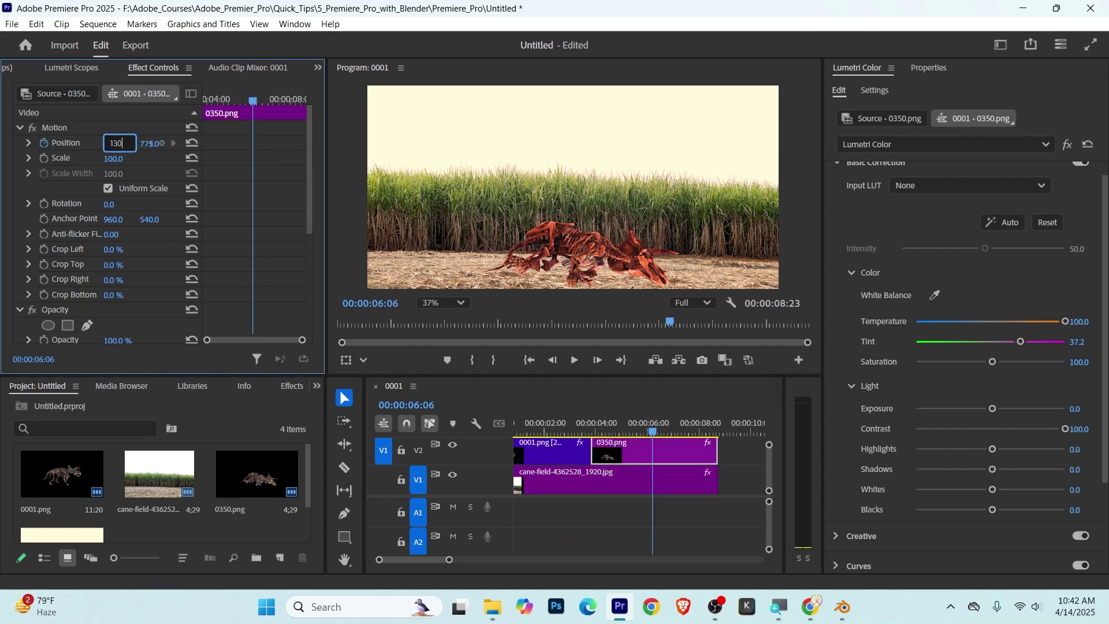
pyautogui.write('0')
pyautogui.press('Return')
# - Save the project and replay the sequence from the start
pyautogui.hotkey('ctrl', 's')
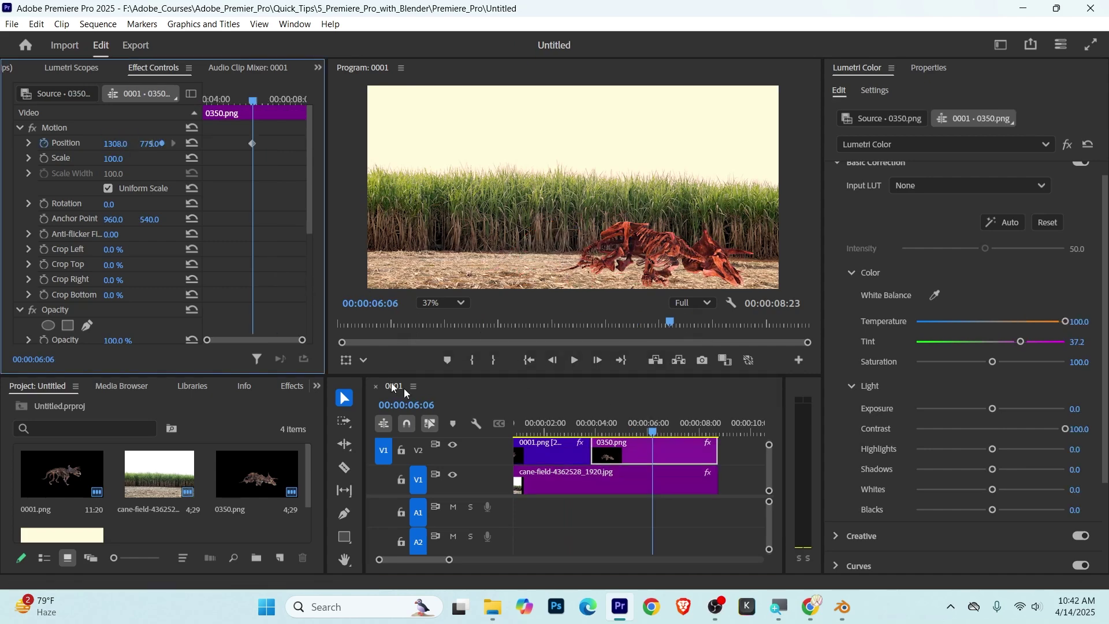
pyautogui.press('Home')
pyautogui.press('space')
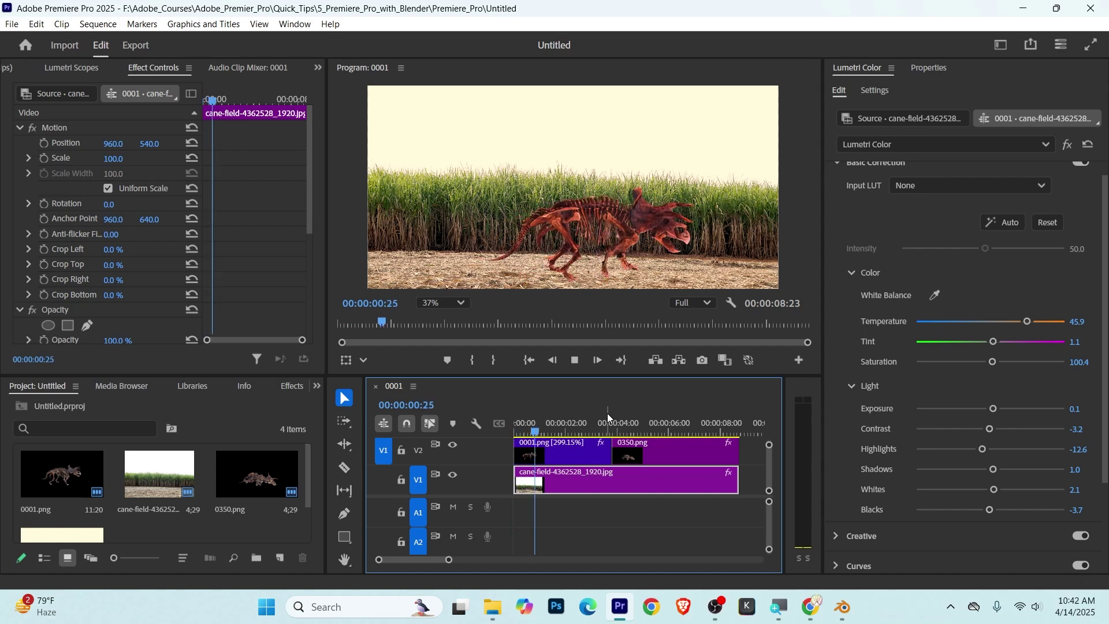
pyautogui.press('space')
pyautogui.moveTo(542, 424); pyautogui.dragTo(499, 418)
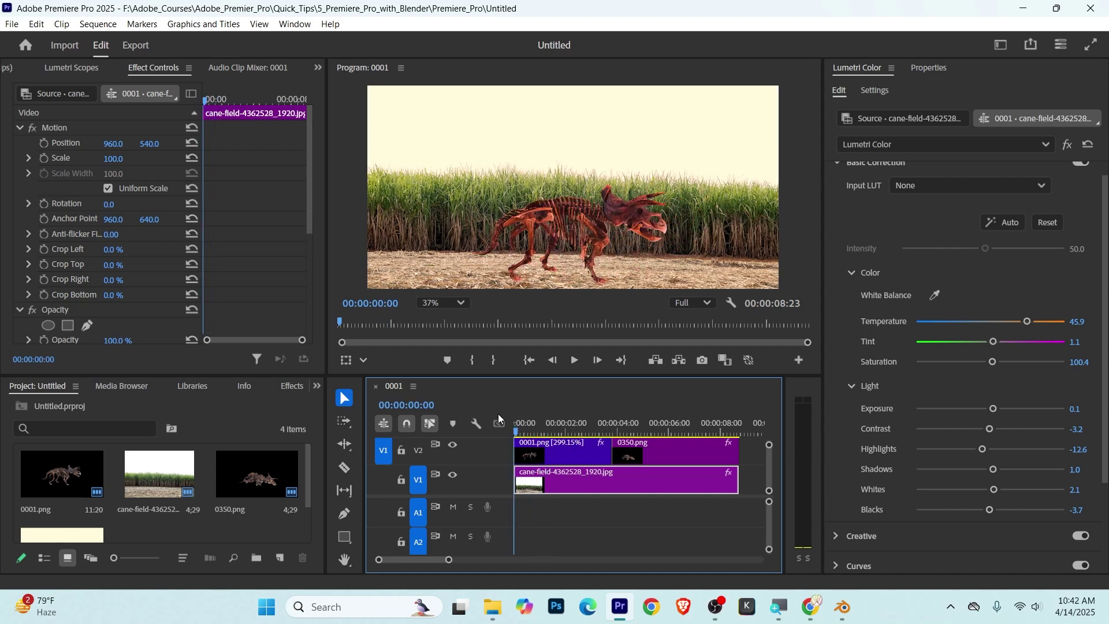
pyautogui.click(1105, 48)
pyautogui.press('space')
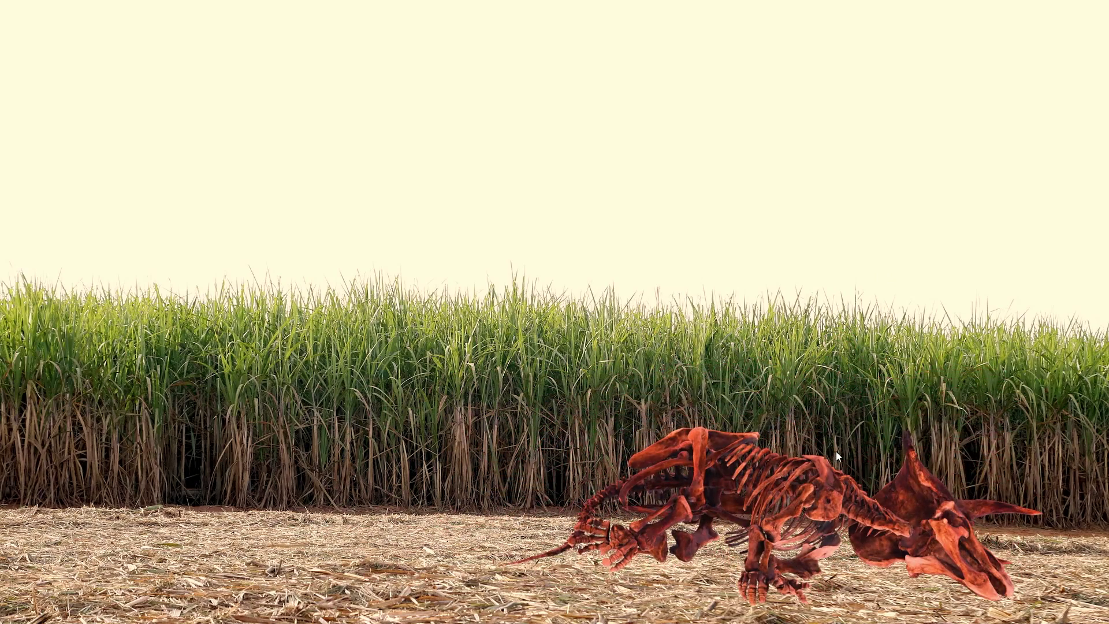
pyautogui.press('Escape')
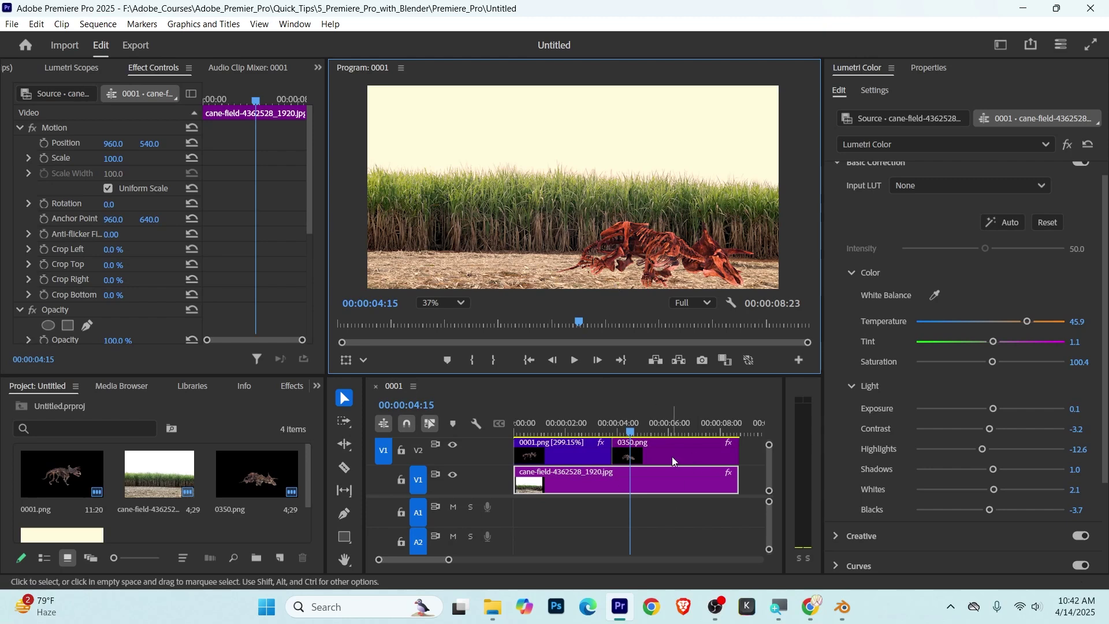
pyautogui.moveTo(687, 375); pyautogui.dragTo(686, 357)
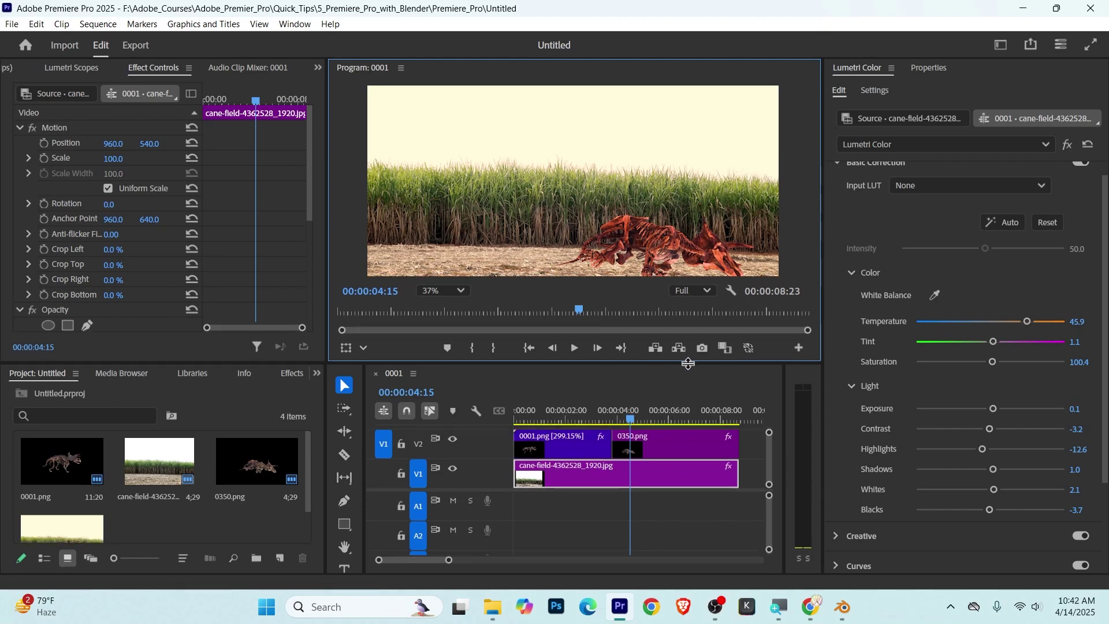
pyautogui.scroll(-2, 715, 232)
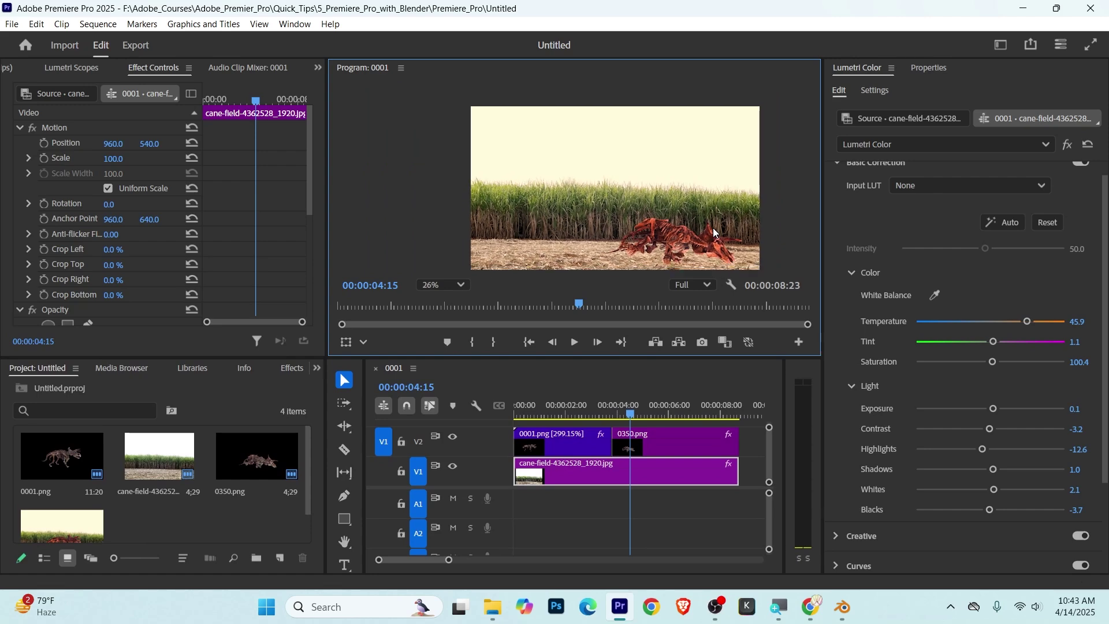